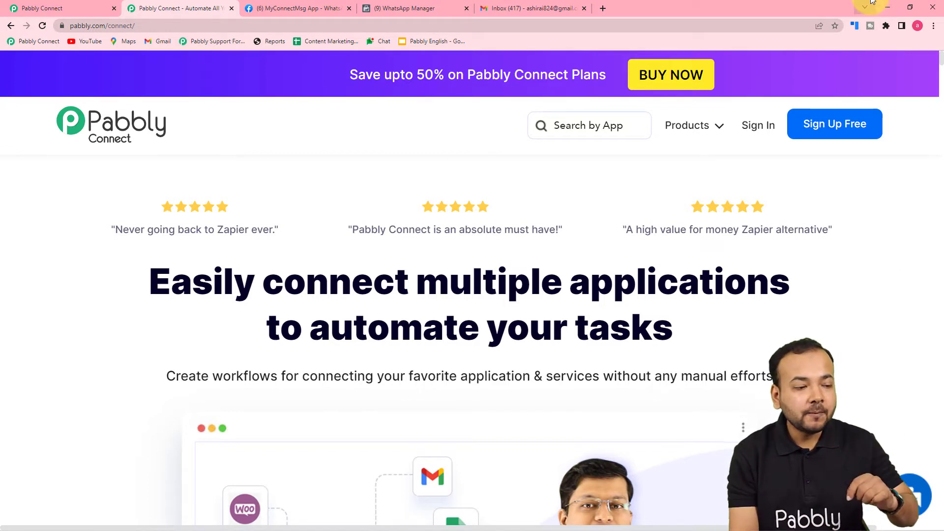
Create a new Pabbly Connect workflow named "Send Email Attachments on WhatsApp"
{"action": "left_click", "coordinate": [70, 8]}
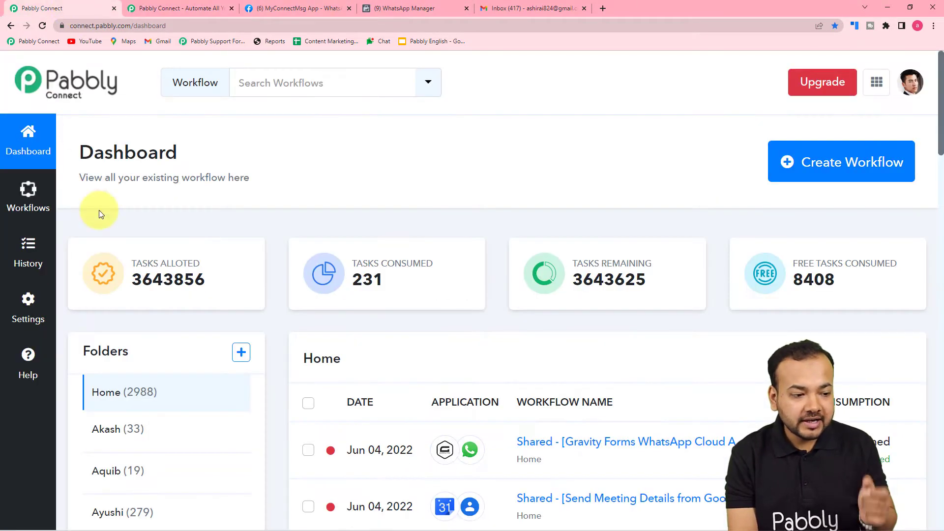
{"action": "mouse_move", "coordinate": [457, 255]}
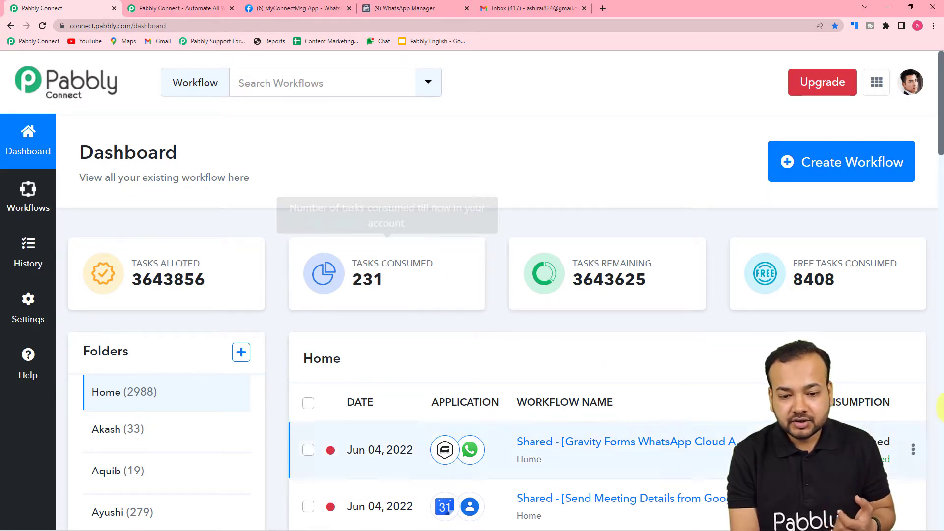
{"action": "left_click", "coordinate": [823, 159]}
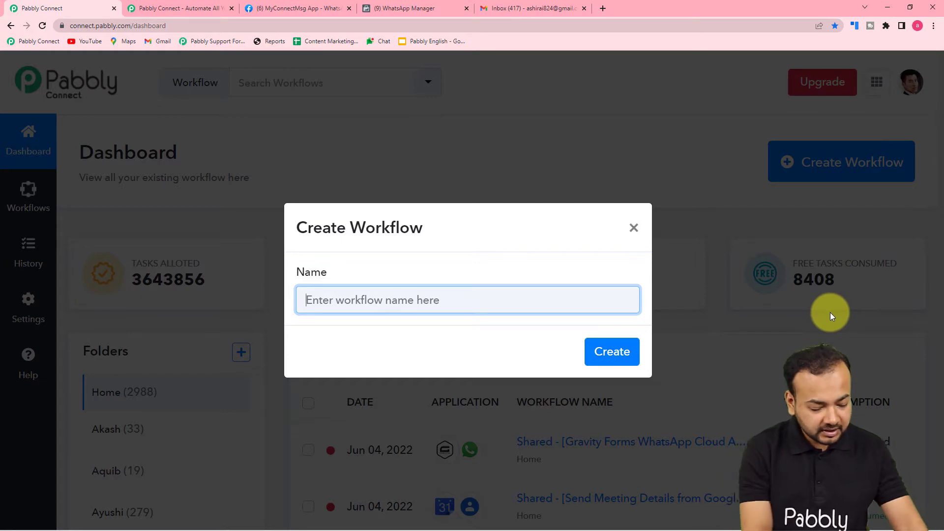
{"action": "type", "text": "Send Em"}
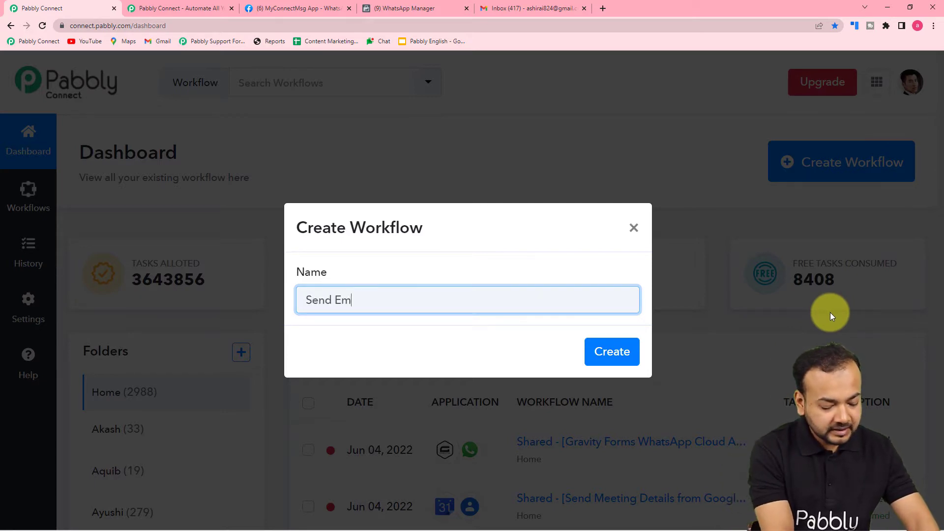
{"action": "type", "text": "ail Atta"}
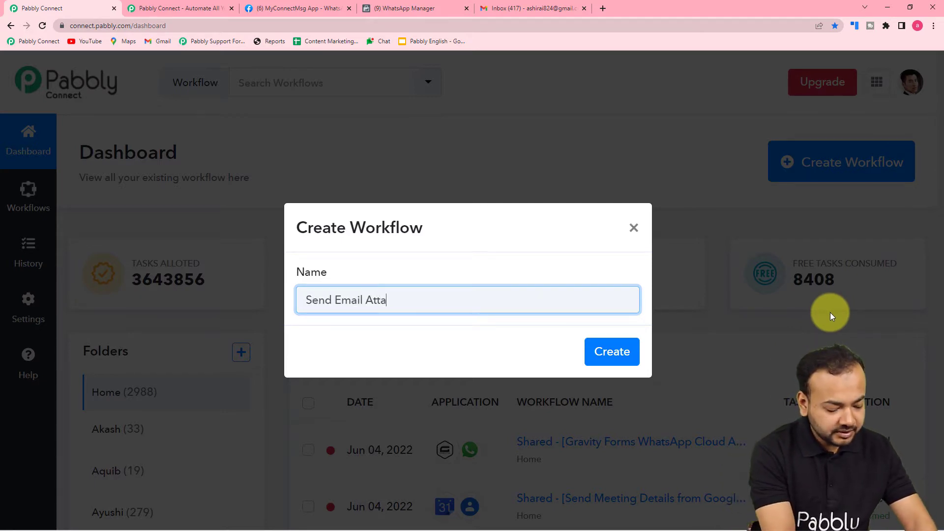
{"action": "type", "text": "chments ton"}
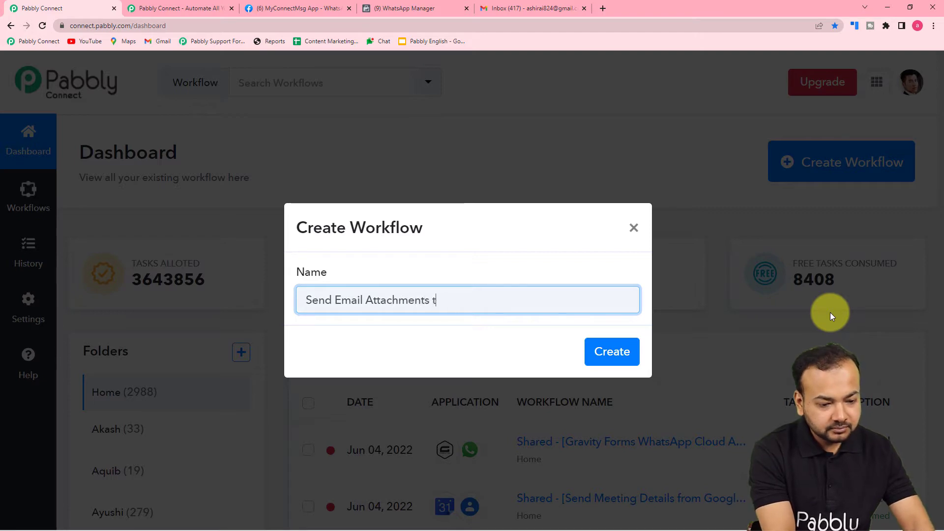
{"action": "key", "text": "BackSpace"}
{"action": "key", "text": "BackSpace"}
{"action": "key", "text": "BackSpace"}
{"action": "type", "text": "on "}
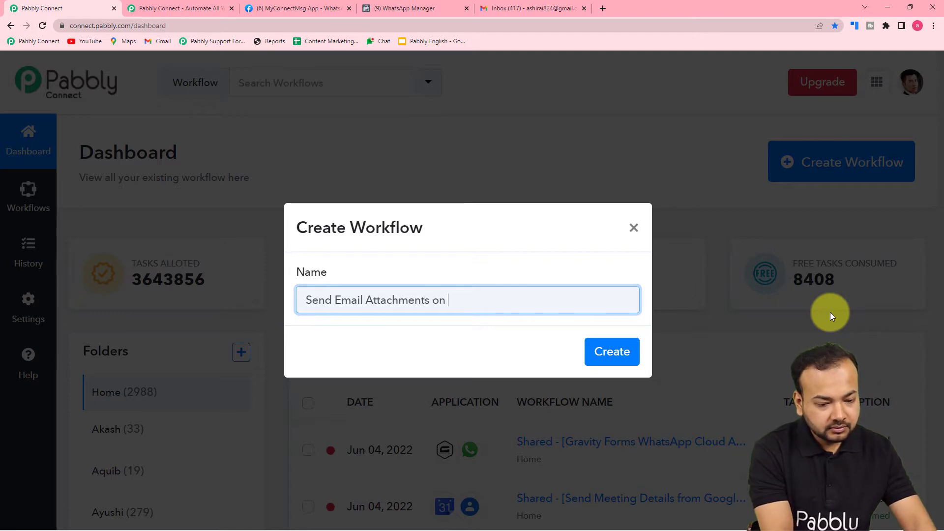
{"action": "type", "text": "WhatsApp"}
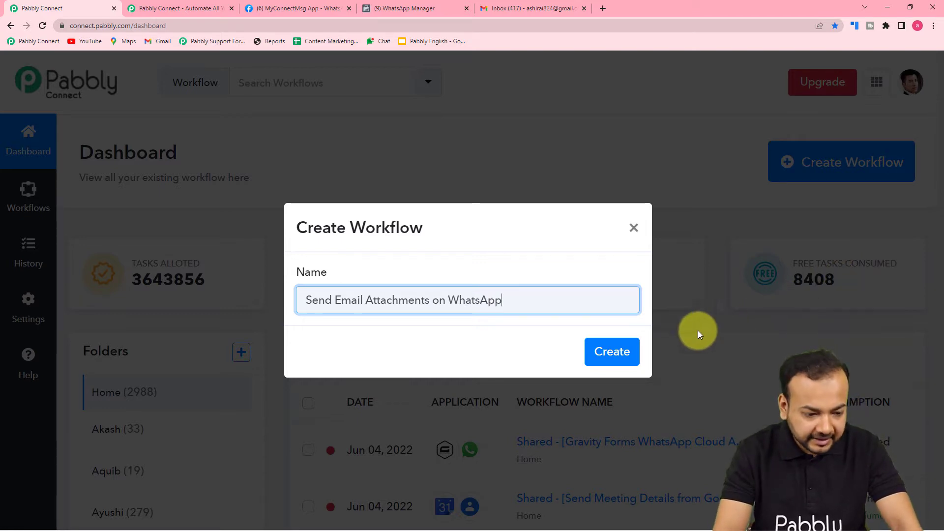
{"action": "left_click", "coordinate": [611, 353]}
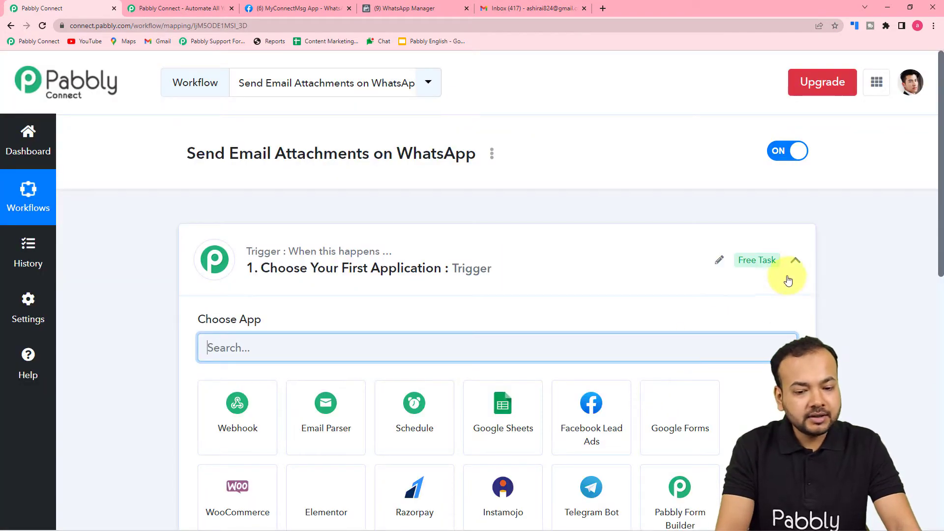
Choose Email Parser as the app for the workflow's trigger
{"action": "left_click", "coordinate": [796, 261]}
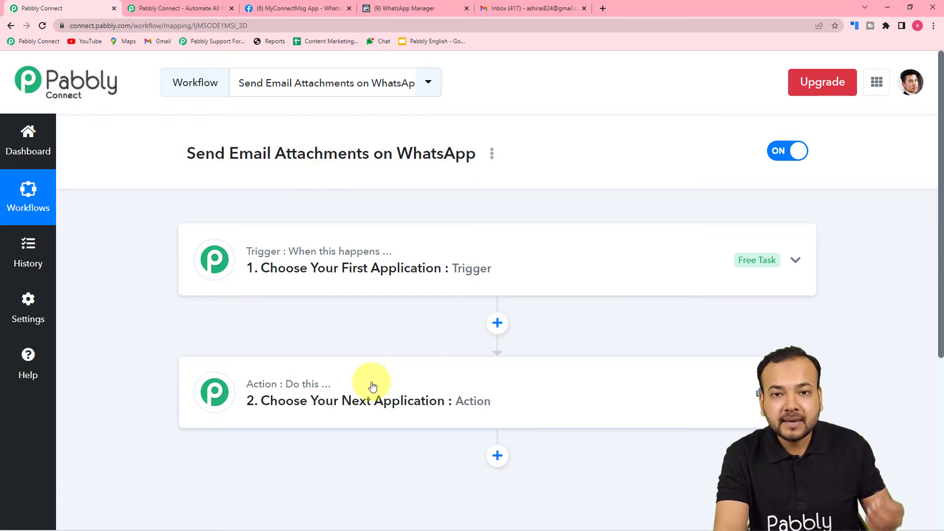
{"action": "left_click", "coordinate": [295, 260]}
{"action": "scroll", "coordinate": [275, 246], "scroll_direction": "down", "scroll_amount": 3}
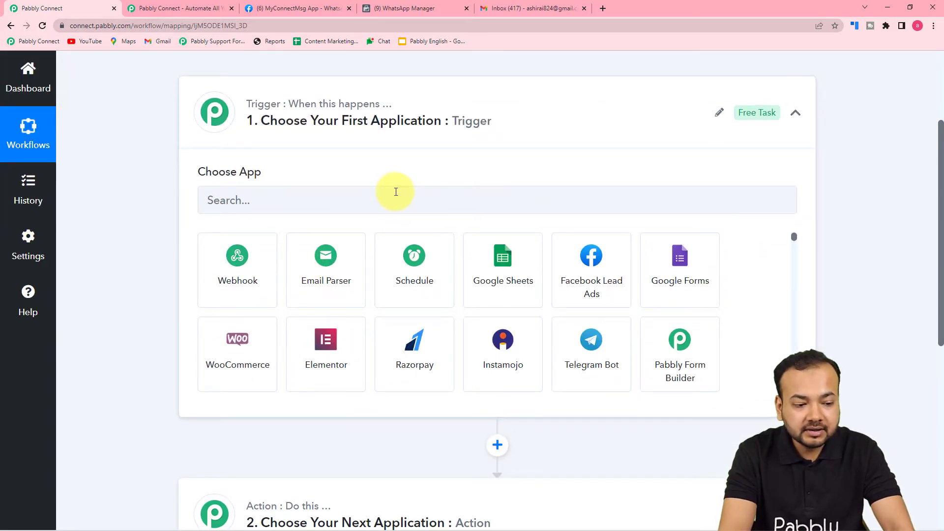
{"action": "left_click", "coordinate": [339, 293]}
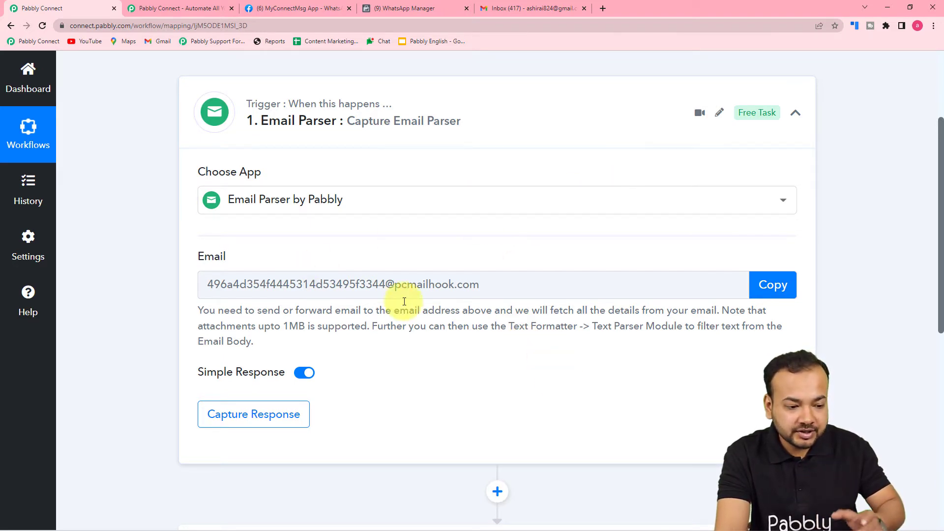
Switch to Gmail and start adding a new forwarding address in the Forwarding and POP/IMAP settings
{"action": "left_click", "coordinate": [506, 6]}
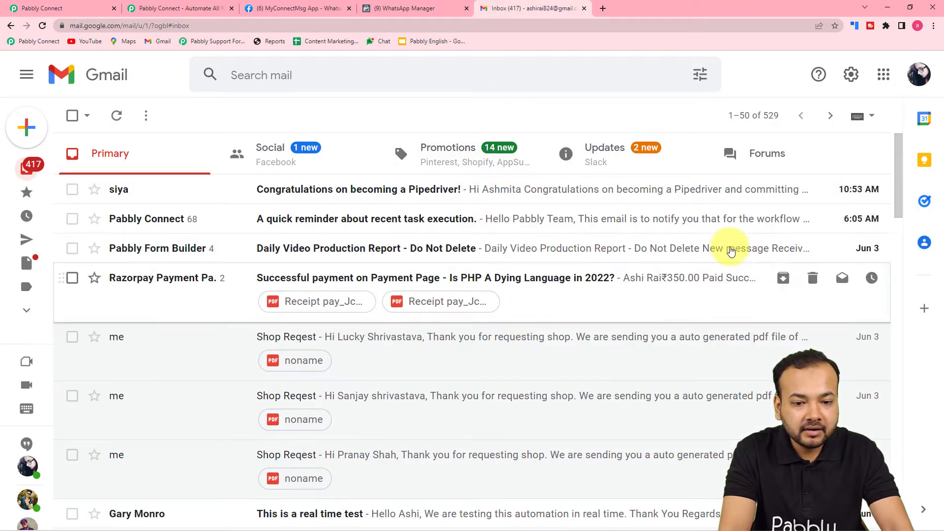
{"action": "left_click", "coordinate": [852, 76]}
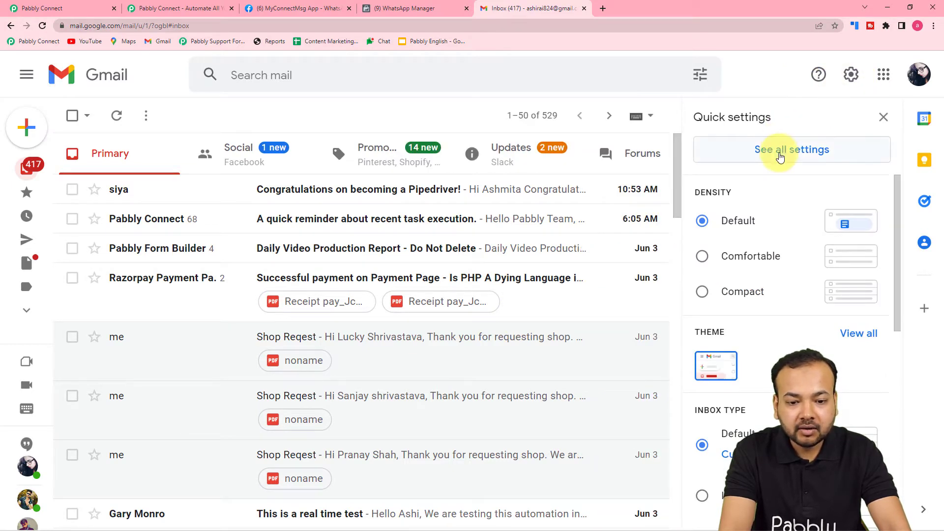
{"action": "left_click", "coordinate": [780, 156]}
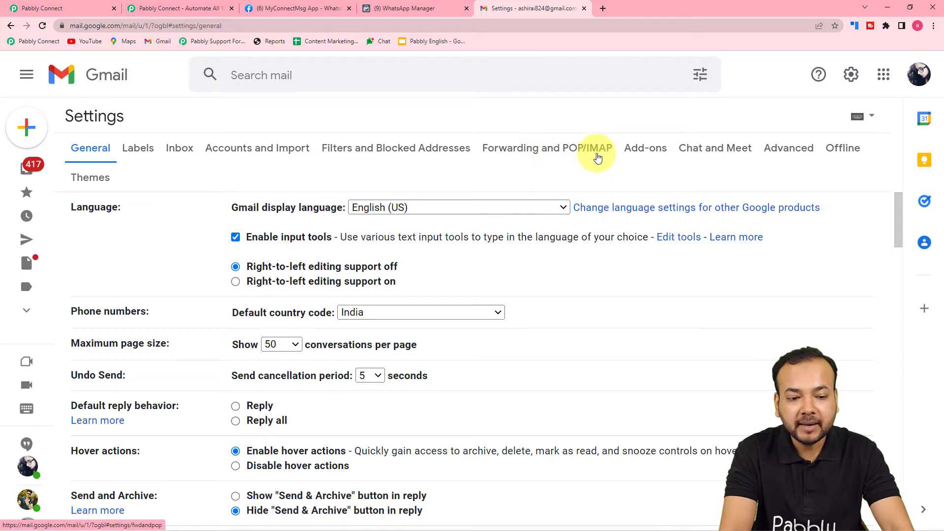
{"action": "left_click", "coordinate": [563, 155]}
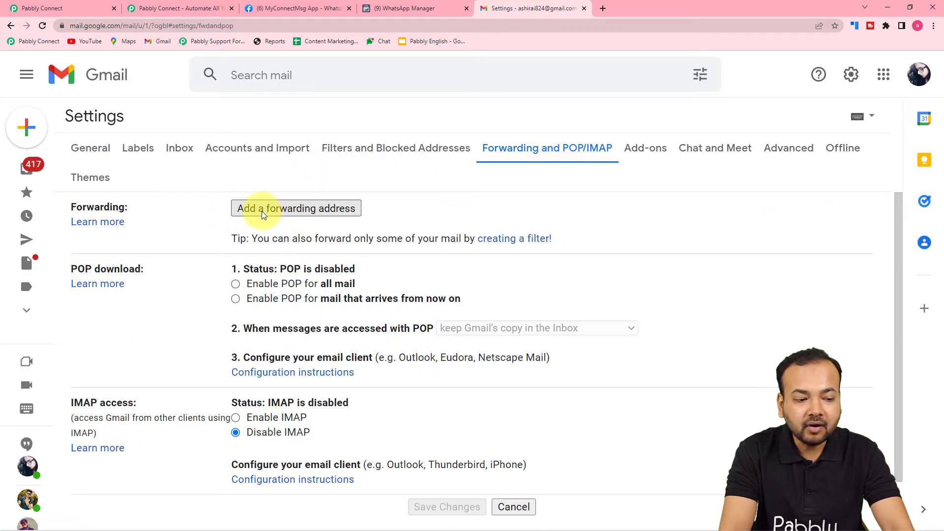
{"action": "left_click", "coordinate": [305, 213]}
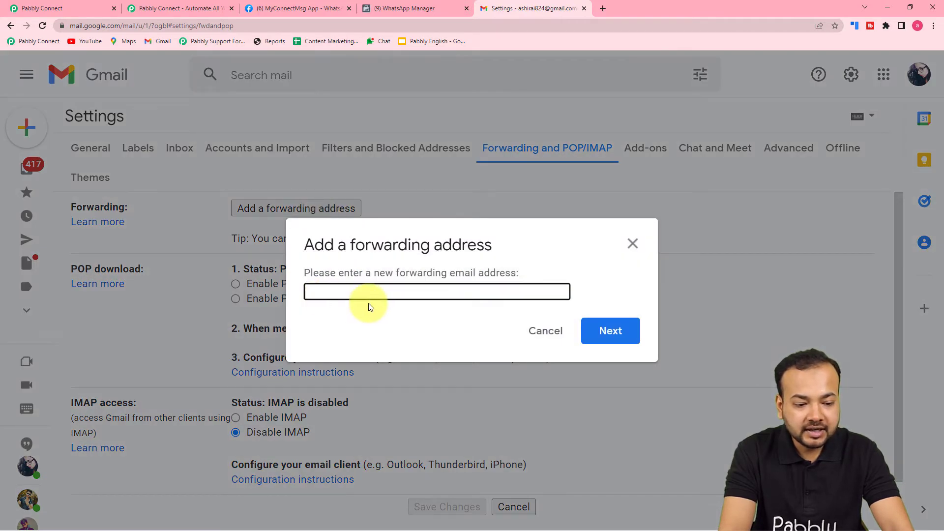
Copy the Email Parser address from Pabbly Connect and submit it as the new forwarding address in Gmail
{"action": "left_click", "coordinate": [74, 6]}
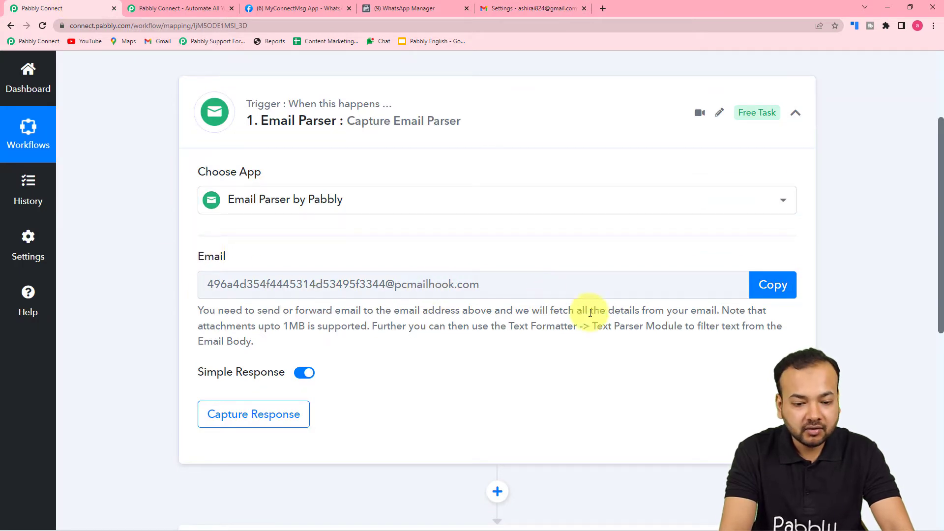
{"action": "left_click", "coordinate": [772, 286]}
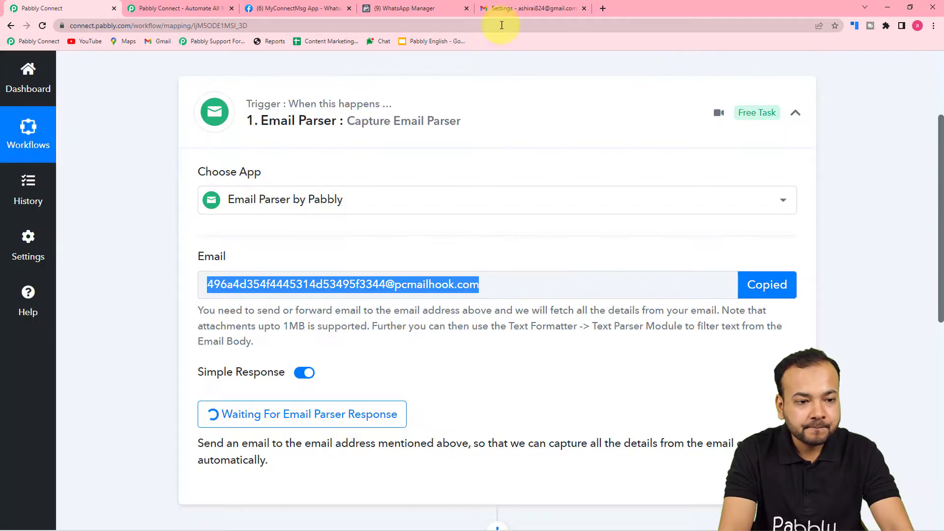
{"action": "left_click", "coordinate": [504, 8]}
{"action": "right_click", "coordinate": [448, 292]}
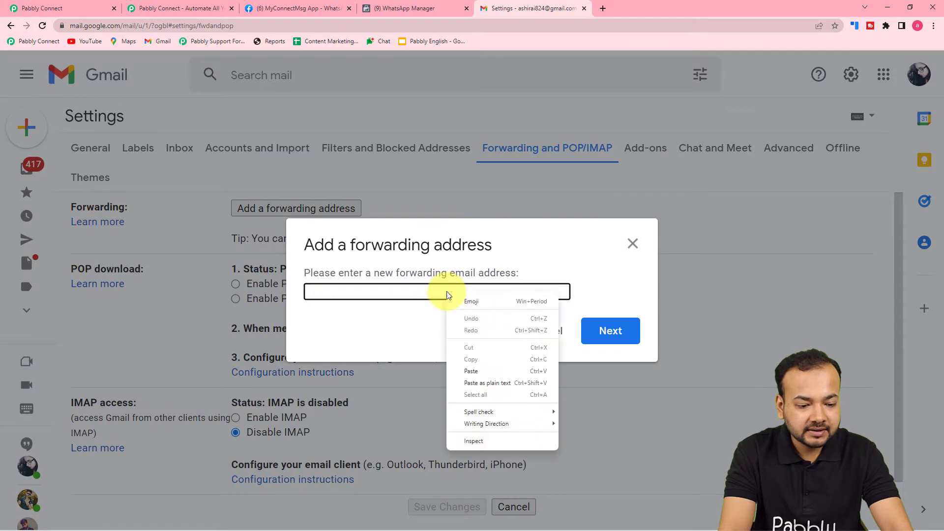
{"action": "left_click", "coordinate": [465, 382]}
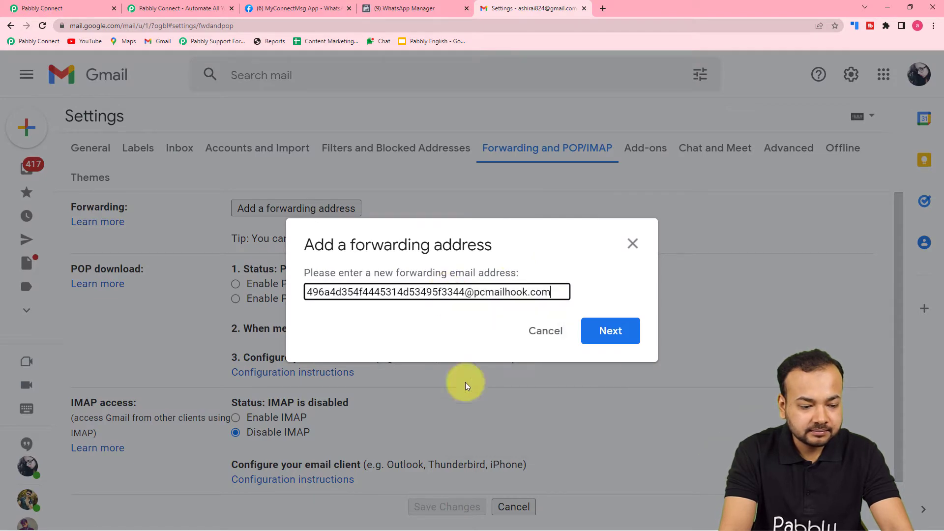
{"action": "left_click", "coordinate": [609, 328]}
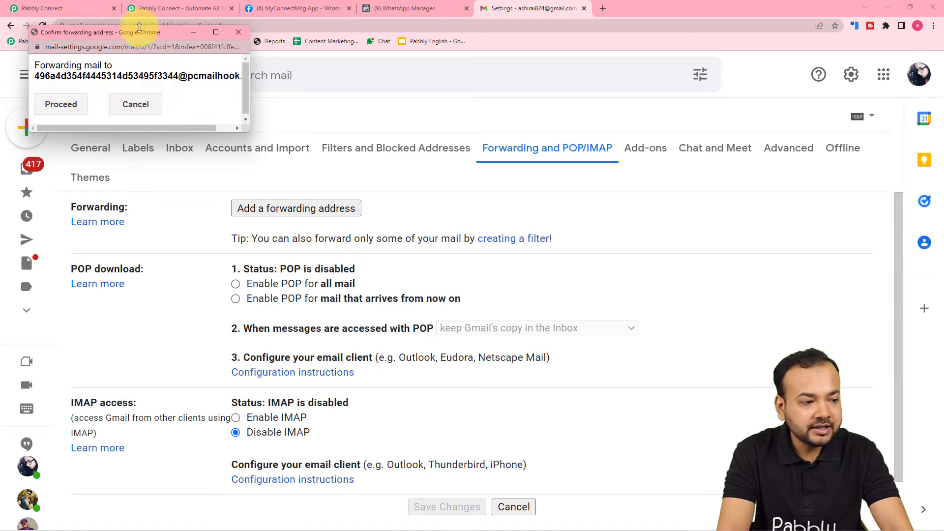
{"action": "left_click_drag", "start_coordinate": [133, 33], "coordinate": [376, 58]}
Switch to Pabbly Connect and check whether the Email Parser trigger is ready to capture an incoming email
{"action": "left_click", "coordinate": [71, 10]}
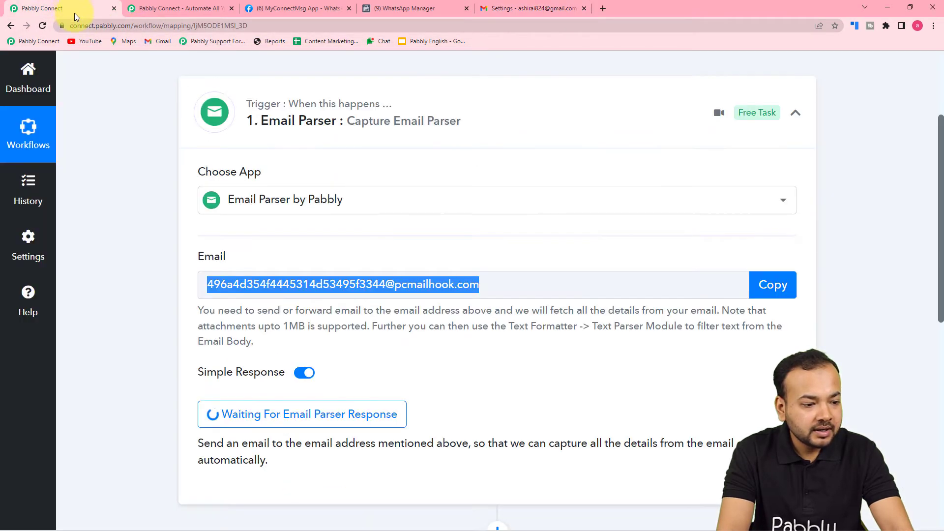
{"action": "scroll", "coordinate": [125, 138], "scroll_direction": "down", "scroll_amount": 1}
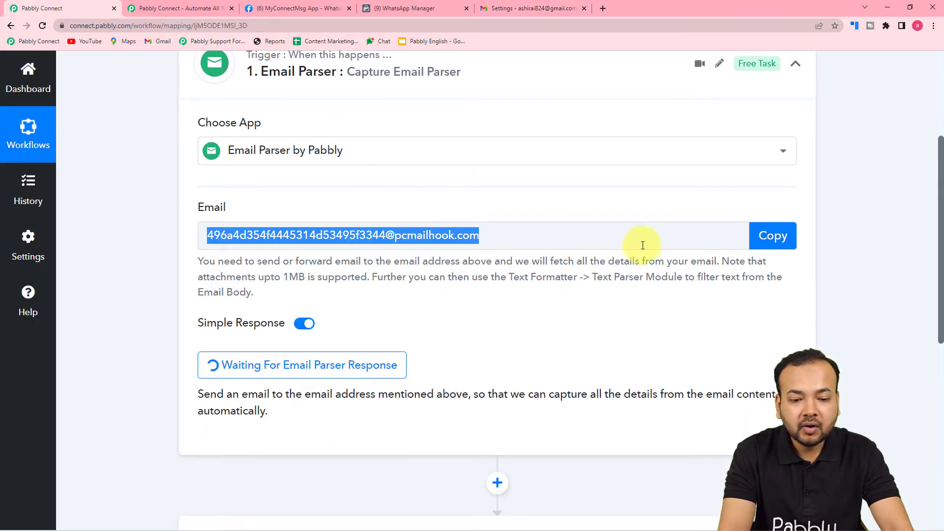
{"action": "scroll", "coordinate": [713, 256], "scroll_direction": "down", "scroll_amount": 2}
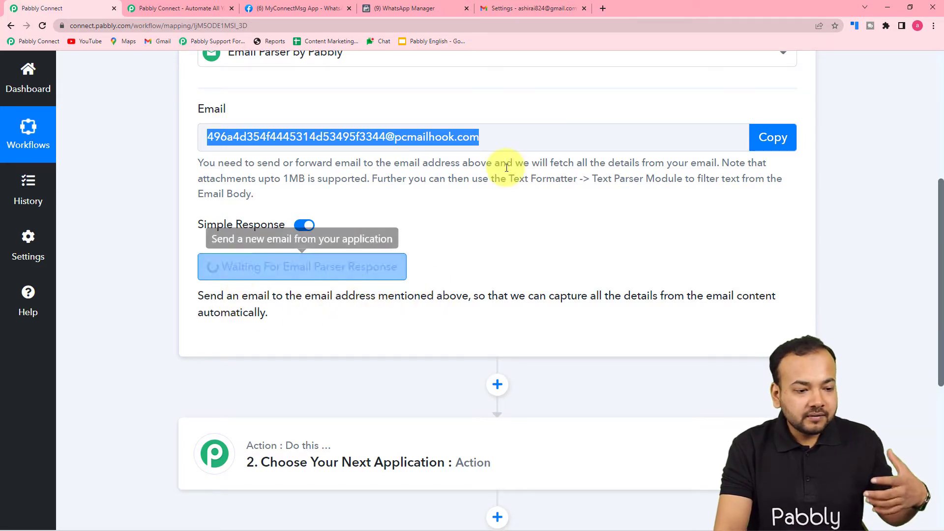
{"action": "left_click", "coordinate": [538, 7]}
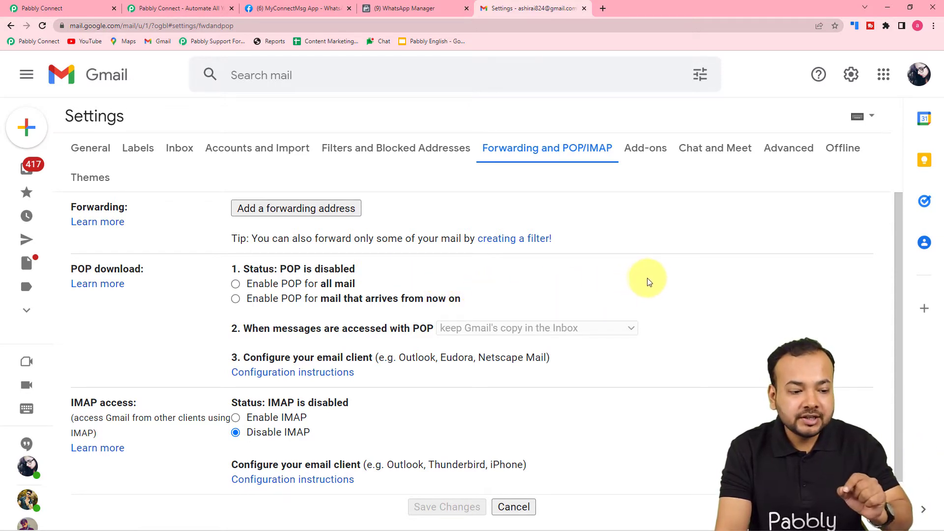
{"action": "left_click", "coordinate": [88, 10]}
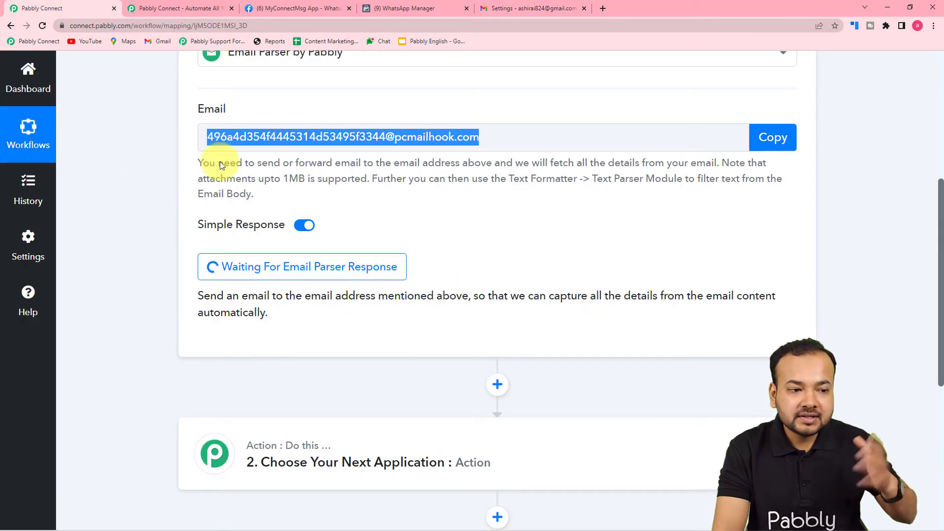
Switch to Gmail, submit the copied parser address as the forwarding address again and proceed with the forwarding confirmation
{"action": "left_click", "coordinate": [487, 8]}
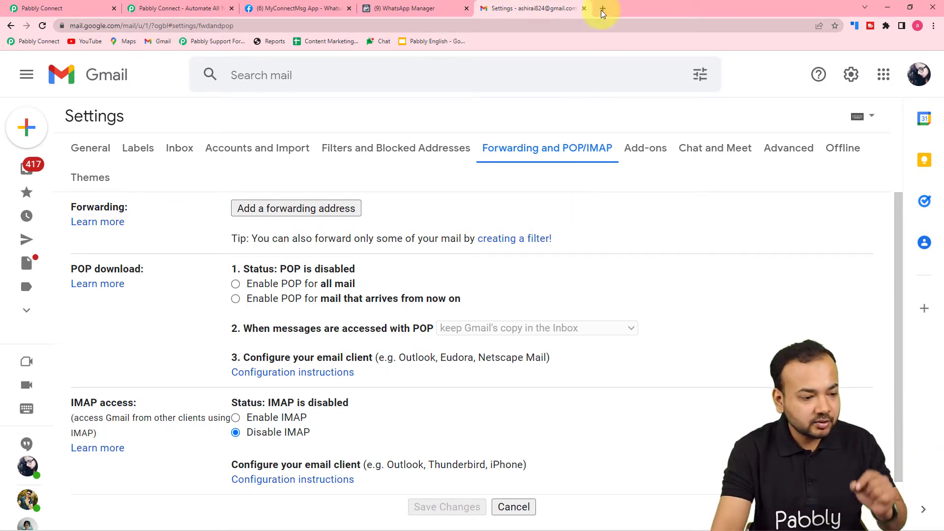
{"action": "left_click", "coordinate": [304, 211]}
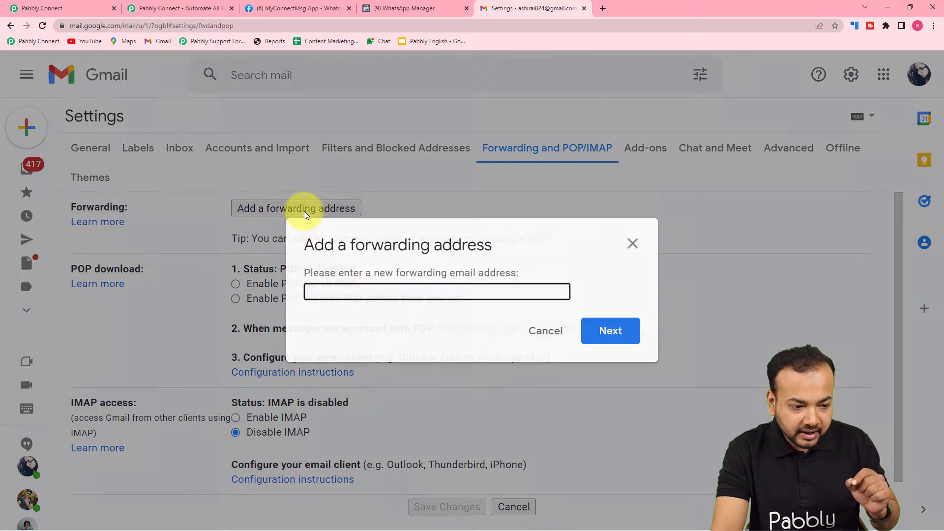
{"action": "right_click", "coordinate": [370, 296]}
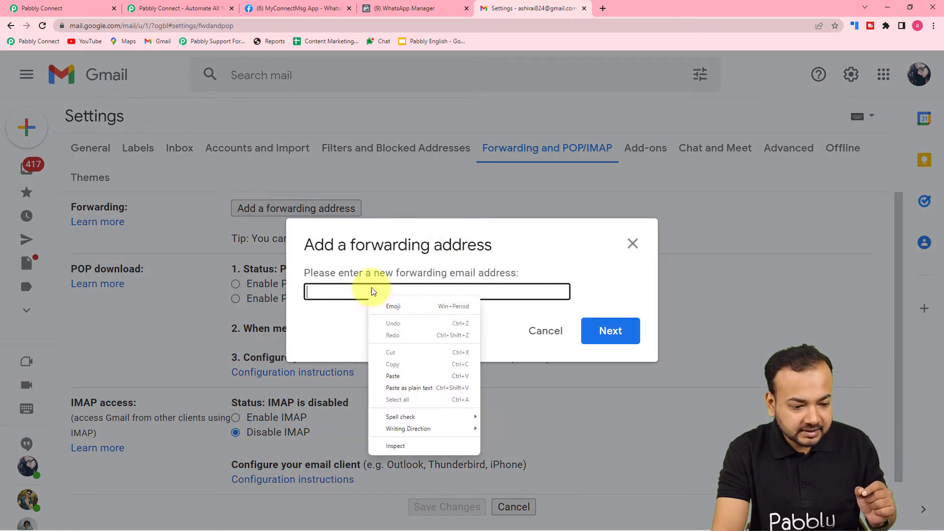
{"action": "left_click", "coordinate": [391, 391]}
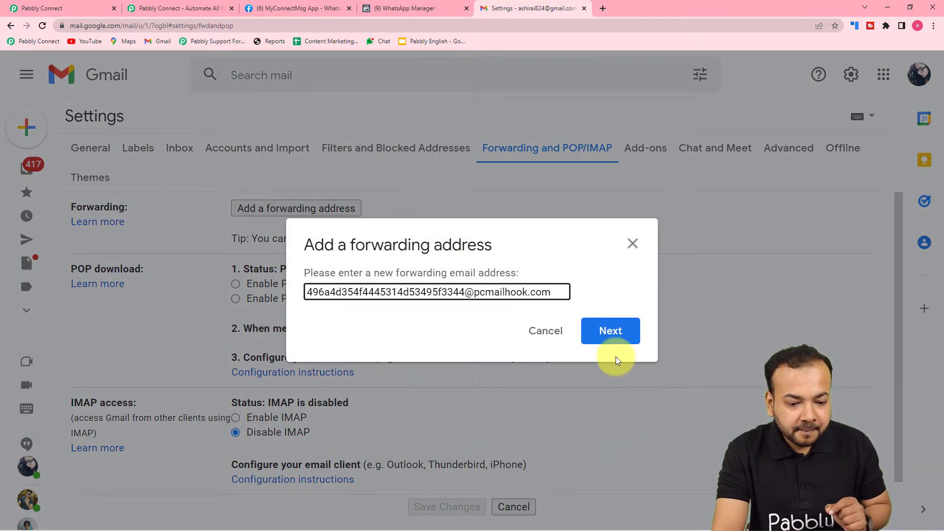
{"action": "left_click", "coordinate": [610, 330]}
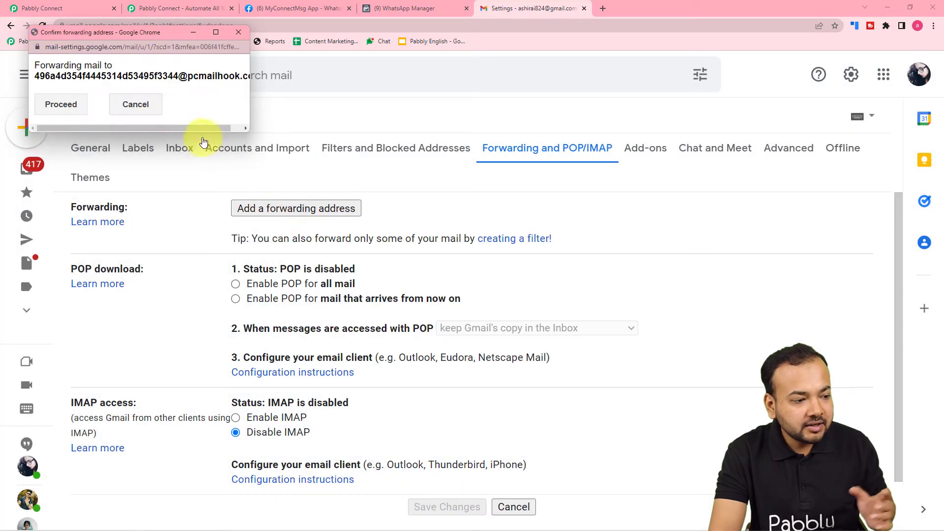
{"action": "left_click_drag", "start_coordinate": [152, 32], "coordinate": [376, 77]}
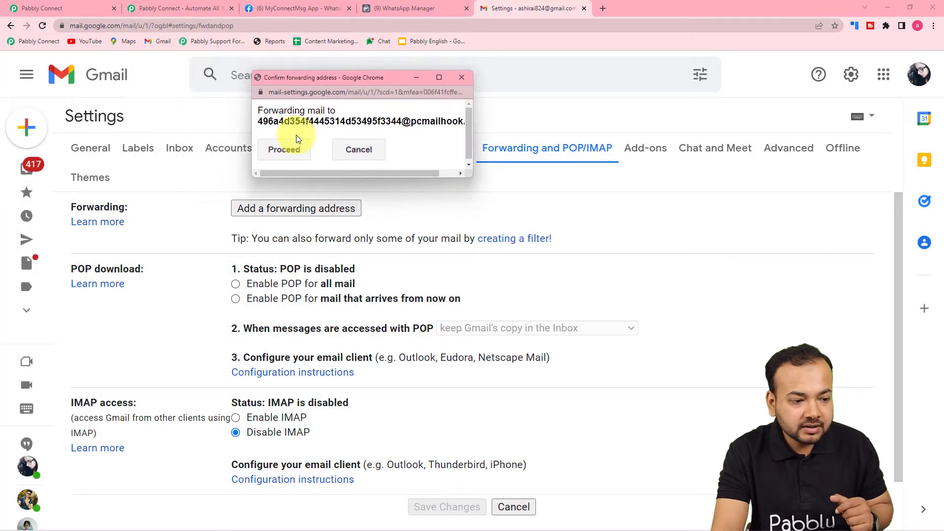
{"action": "left_click", "coordinate": [277, 150]}
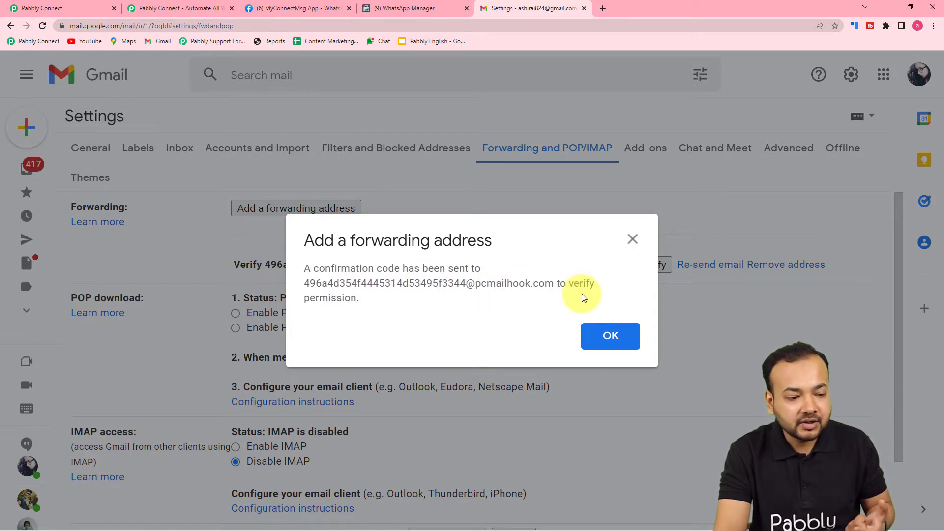
Switch to Pabbly Connect and copy the Gmail forwarding confirmation code from the captured response's Body Text
{"action": "left_click", "coordinate": [60, 7]}
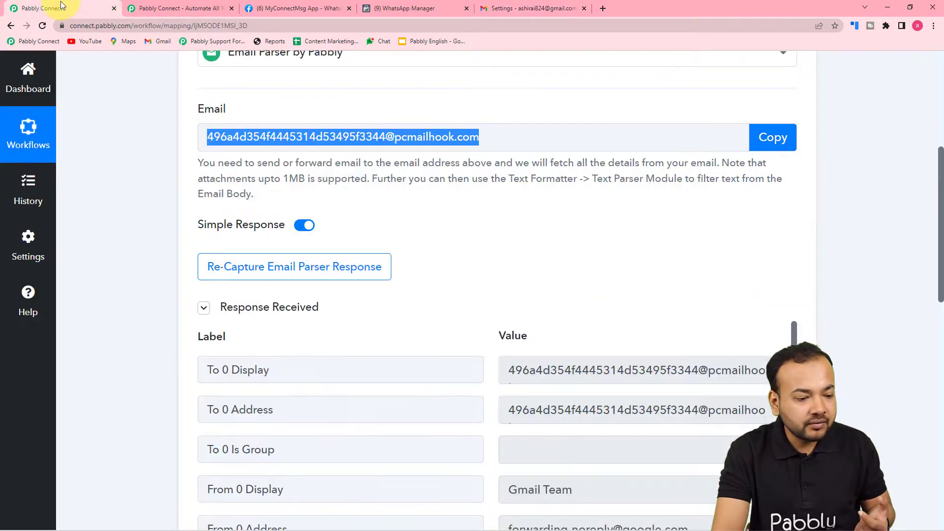
{"action": "scroll", "coordinate": [117, 274], "scroll_direction": "down", "scroll_amount": 5}
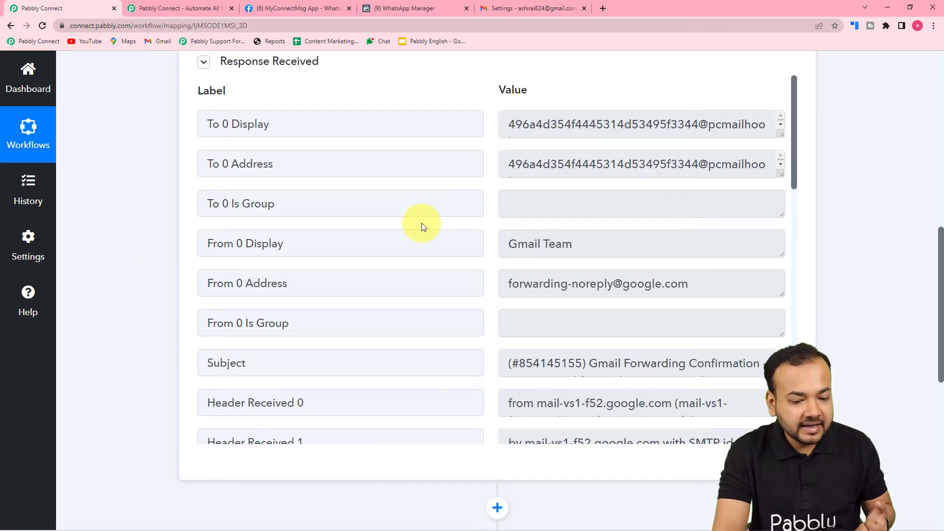
{"action": "scroll", "coordinate": [421, 224], "scroll_direction": "down", "scroll_amount": 2}
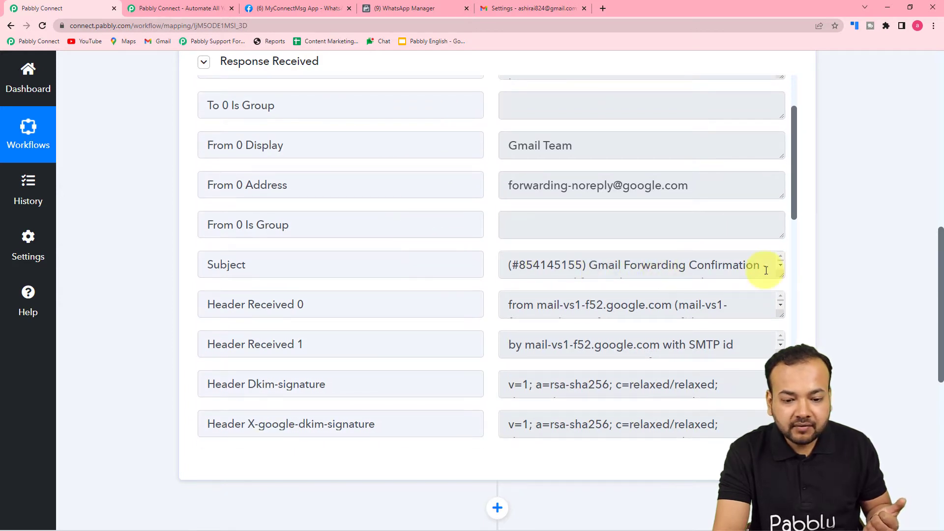
{"action": "scroll", "coordinate": [348, 275], "scroll_direction": "down", "scroll_amount": 3}
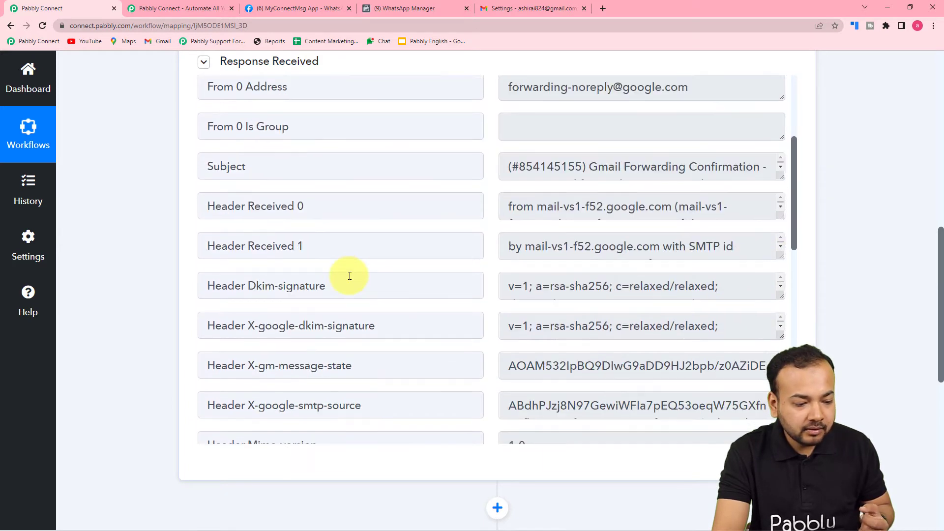
{"action": "scroll", "coordinate": [349, 276], "scroll_direction": "down", "scroll_amount": 8}
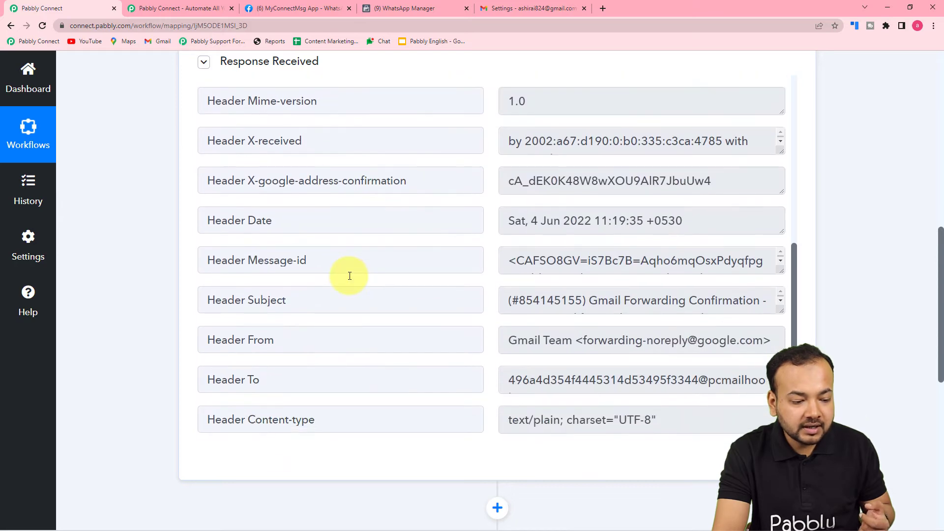
{"action": "scroll", "coordinate": [348, 275], "scroll_direction": "down", "scroll_amount": 6}
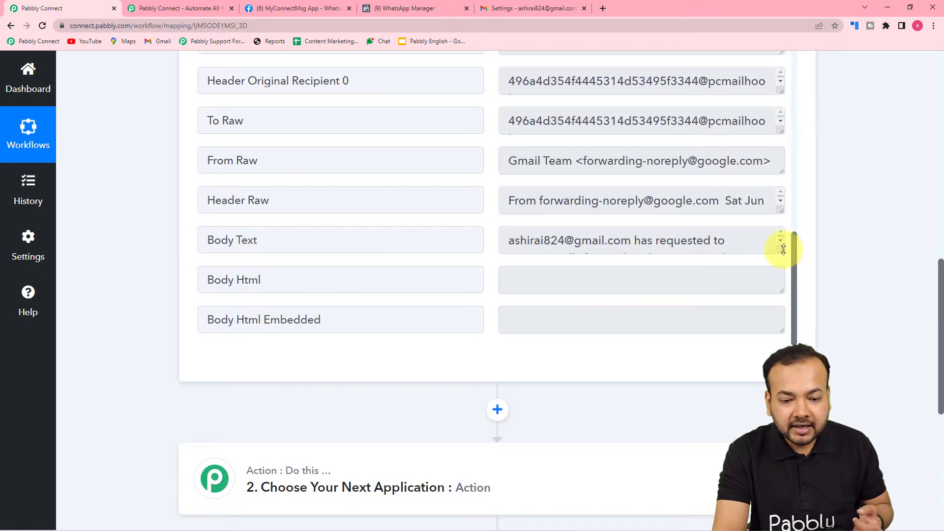
{"action": "left_click_drag", "start_coordinate": [783, 258], "coordinate": [783, 345]}
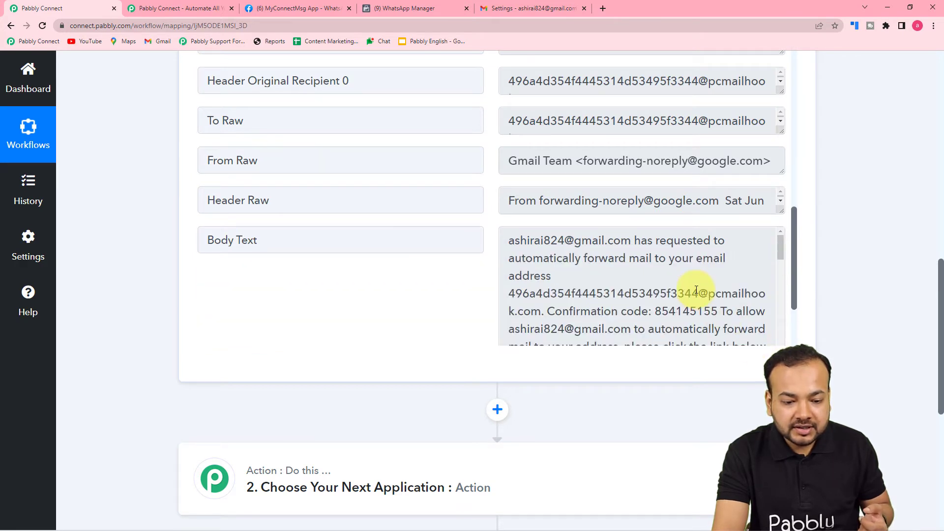
{"action": "scroll", "coordinate": [703, 295], "scroll_direction": "down", "scroll_amount": 1}
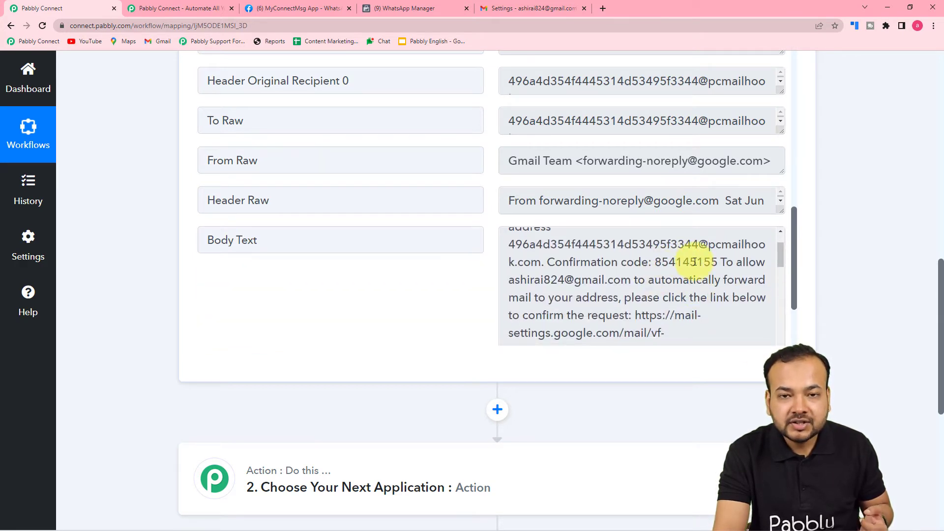
{"action": "left_click_drag", "start_coordinate": [656, 264], "coordinate": [712, 263]}
{"action": "right_click", "coordinate": [712, 263]}
{"action": "left_click", "coordinate": [719, 270]}
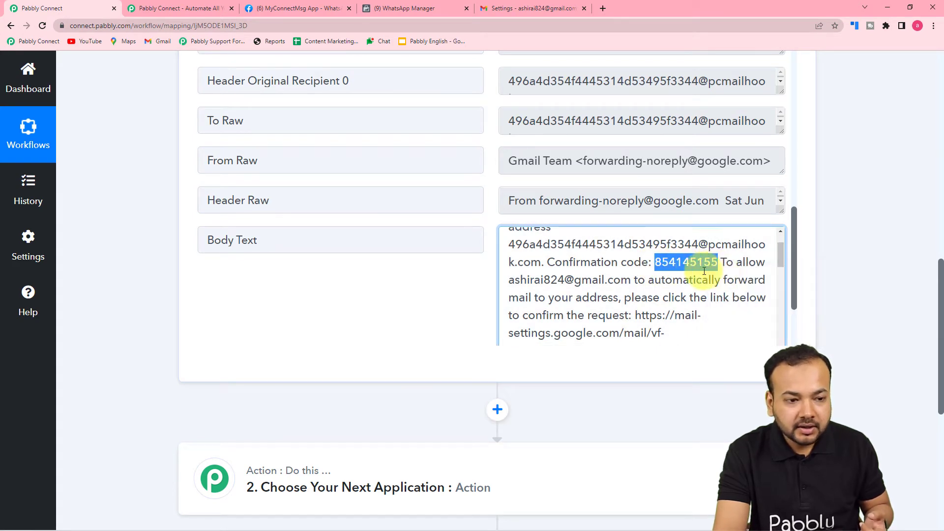
Switch to Gmail, dismiss the confirmation notice and verify the forwarding address with the copied confirmation code
{"action": "left_click", "coordinate": [511, 7]}
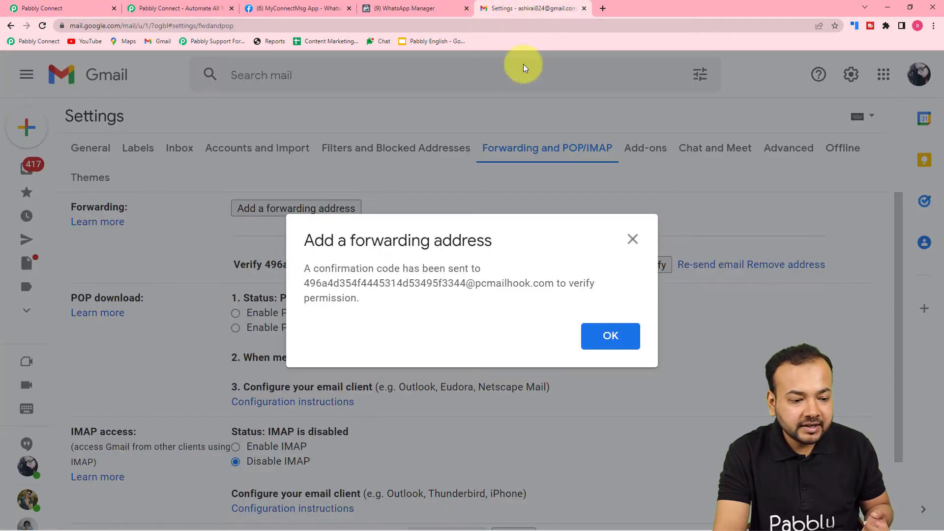
{"action": "left_click", "coordinate": [596, 338]}
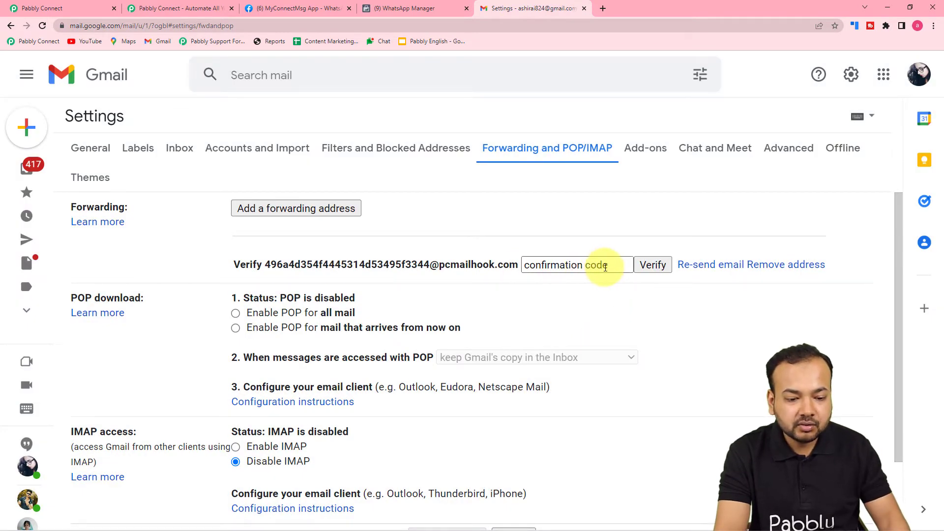
{"action": "left_click_drag", "start_coordinate": [606, 266], "coordinate": [488, 269]}
{"action": "key", "text": "BackSpace"}
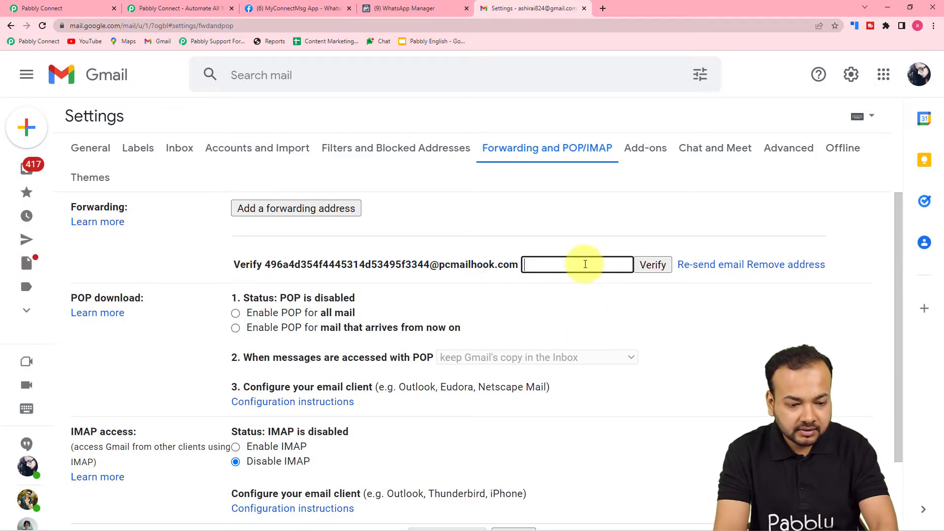
{"action": "right_click", "coordinate": [561, 269]}
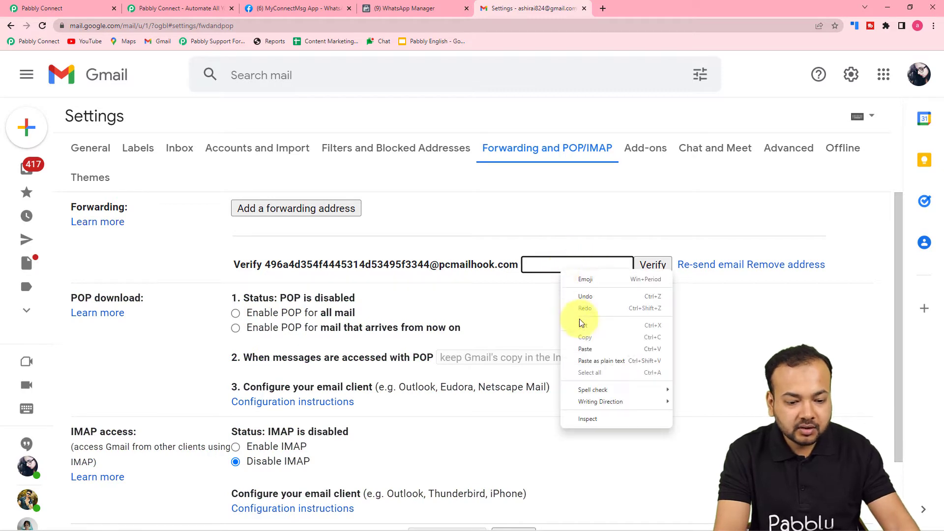
{"action": "left_click", "coordinate": [582, 350]}
{"action": "left_click", "coordinate": [650, 270]}
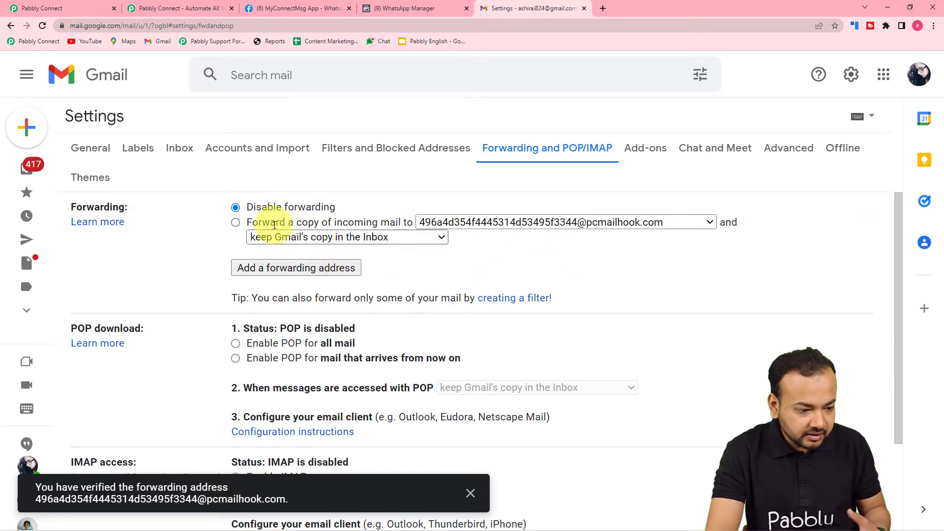
Enable forwarding a copy of incoming mail to the parser address, keep Gmail's copy in the Inbox, and save the changes
{"action": "left_click", "coordinate": [235, 223]}
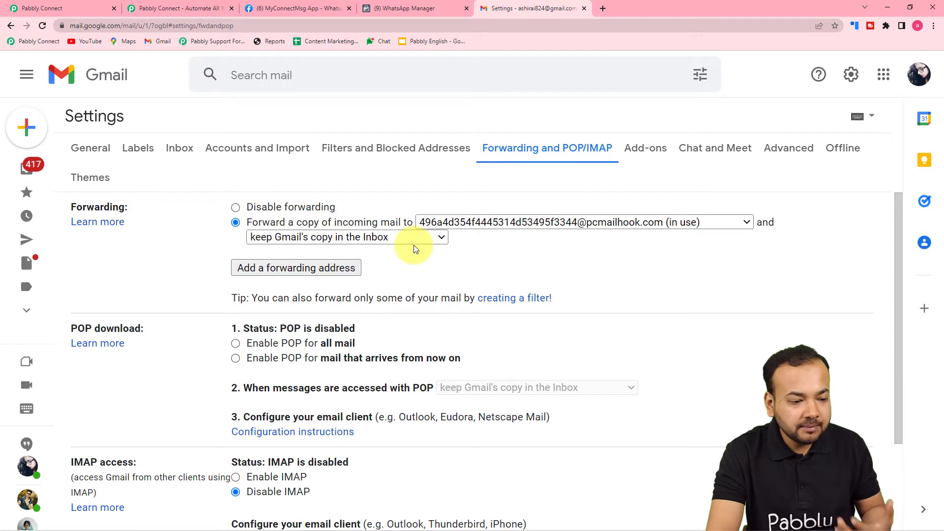
{"action": "left_click", "coordinate": [389, 240]}
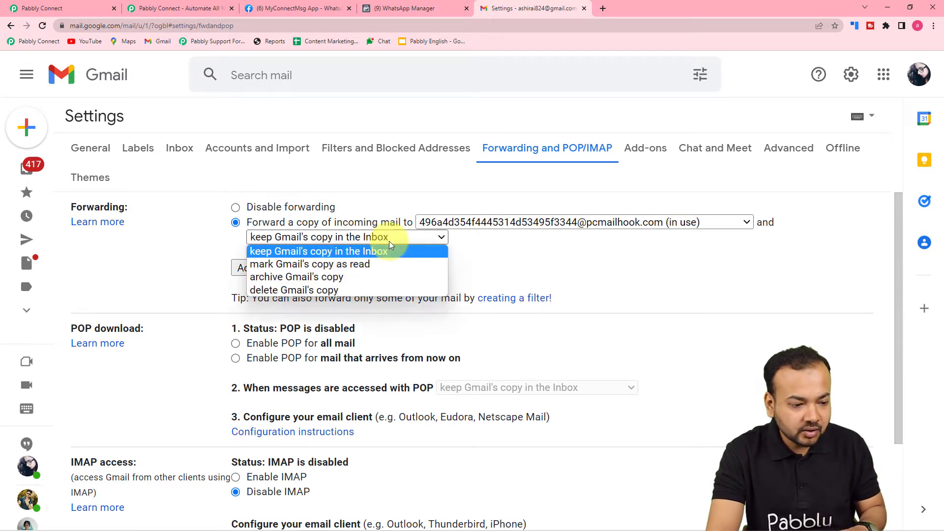
{"action": "left_click", "coordinate": [339, 251]}
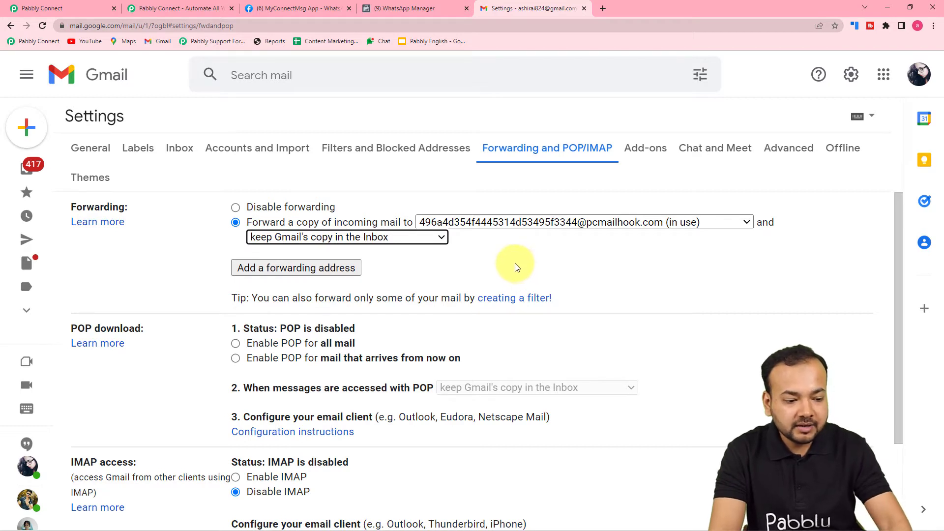
{"action": "scroll", "coordinate": [514, 263], "scroll_direction": "down", "scroll_amount": 3}
{"action": "left_click", "coordinate": [435, 450]}
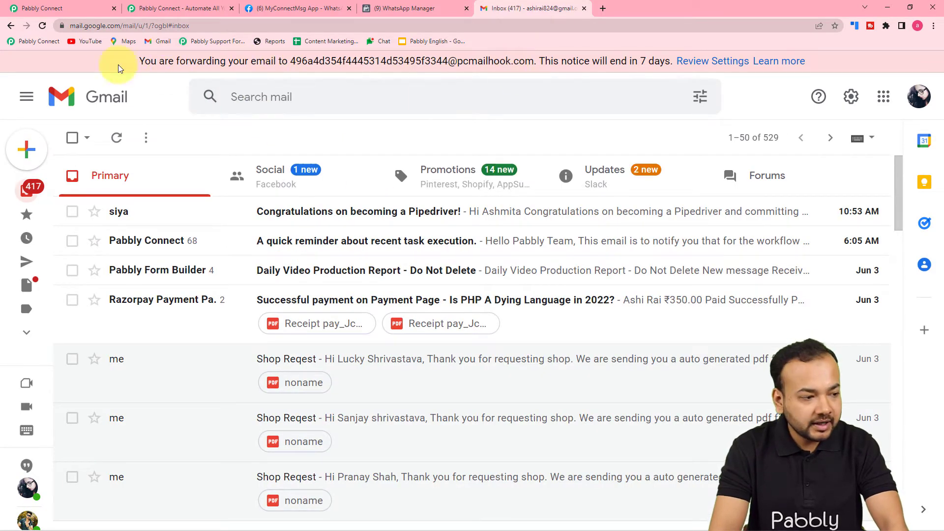
{"action": "left_click", "coordinate": [22, 8]}
{"action": "scroll", "coordinate": [111, 140], "scroll_direction": "up", "scroll_amount": 5}
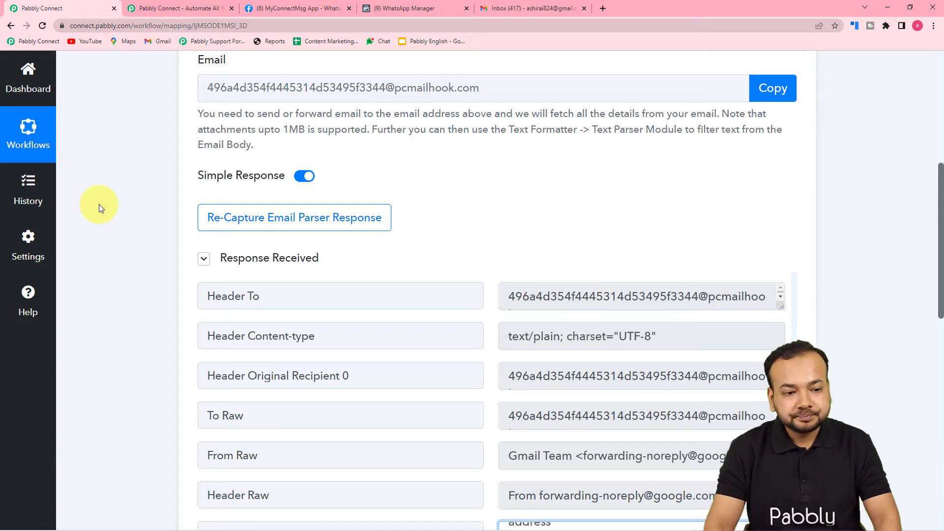
{"action": "left_click", "coordinate": [505, 8]}
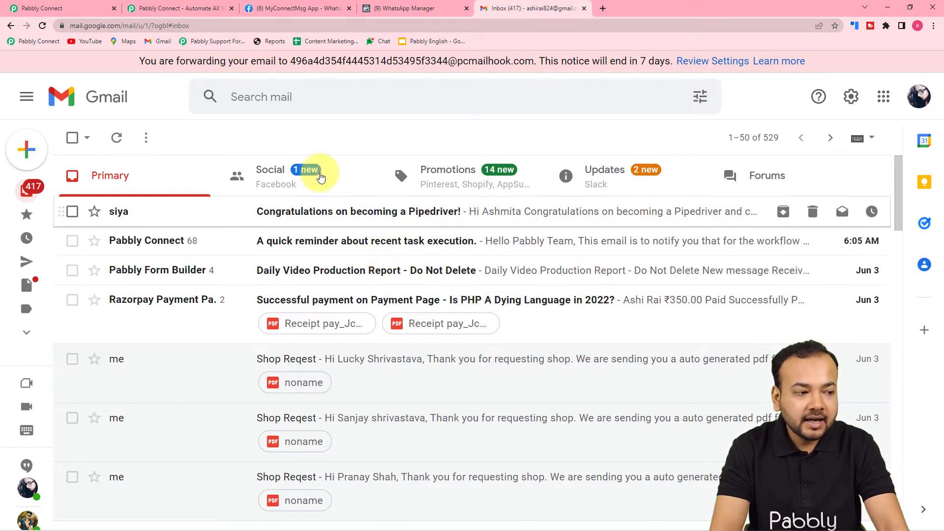
{"action": "left_click", "coordinate": [84, 7]}
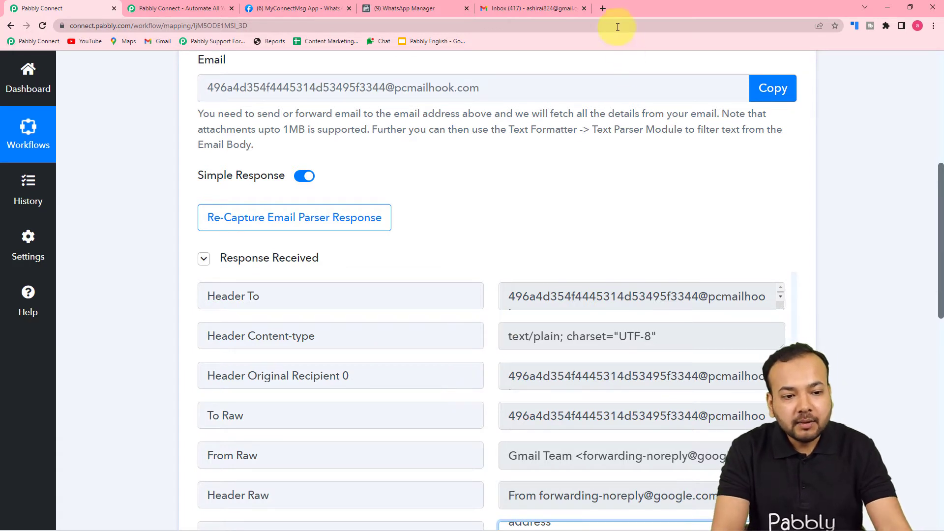
Open the default Gmail account in a new browser tab and check the account details of both the sending and forwarding inboxes
{"action": "left_click", "coordinate": [602, 10]}
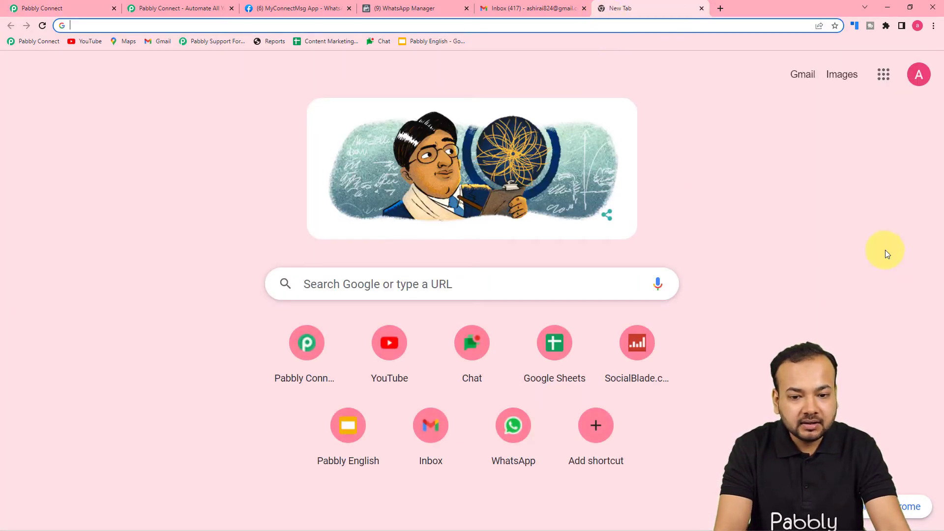
{"action": "left_click", "coordinate": [809, 75]}
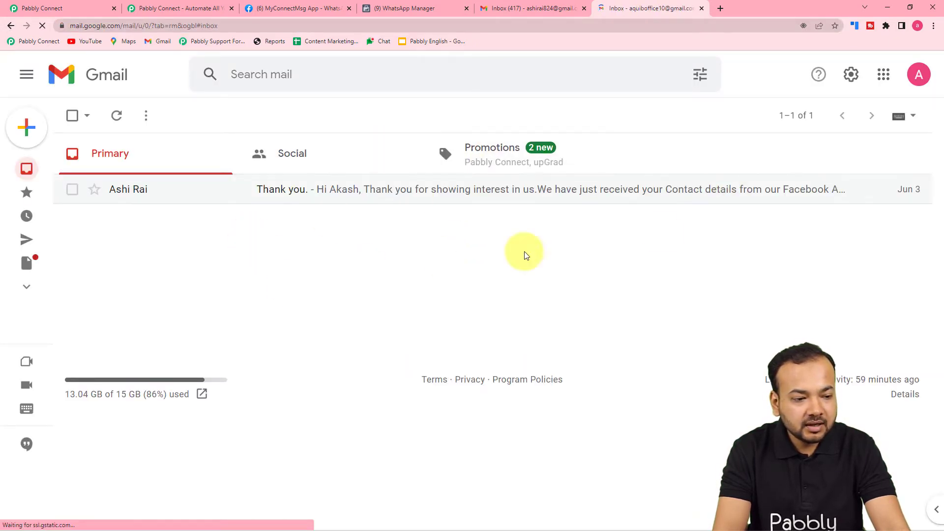
{"action": "left_click", "coordinate": [918, 75]}
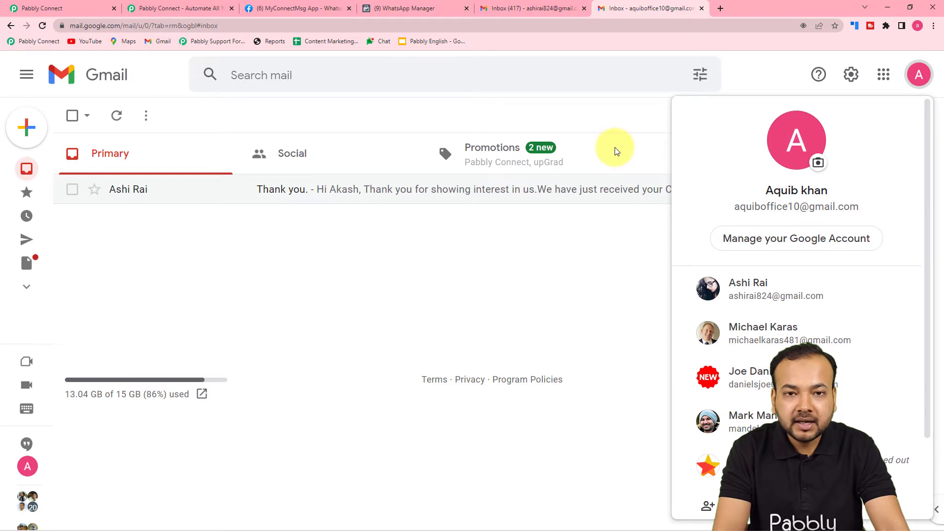
{"action": "left_click", "coordinate": [529, 10]}
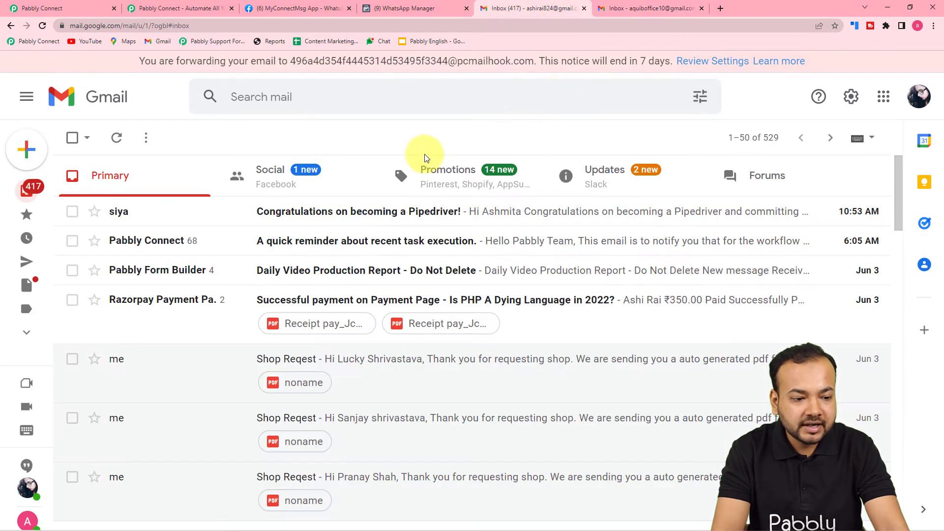
{"action": "left_click", "coordinate": [918, 96]}
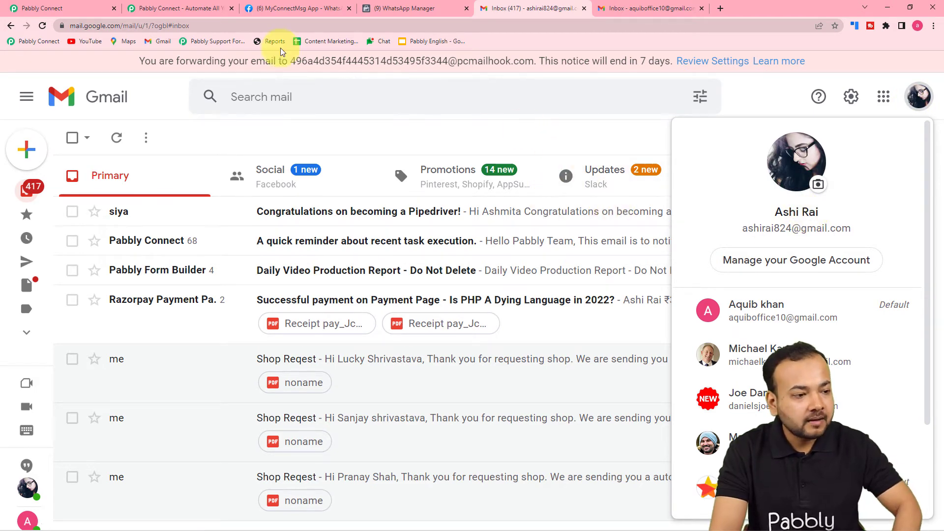
Switch to Pabbly Connect and start recapturing the Email Parser response
{"action": "left_click", "coordinate": [82, 14]}
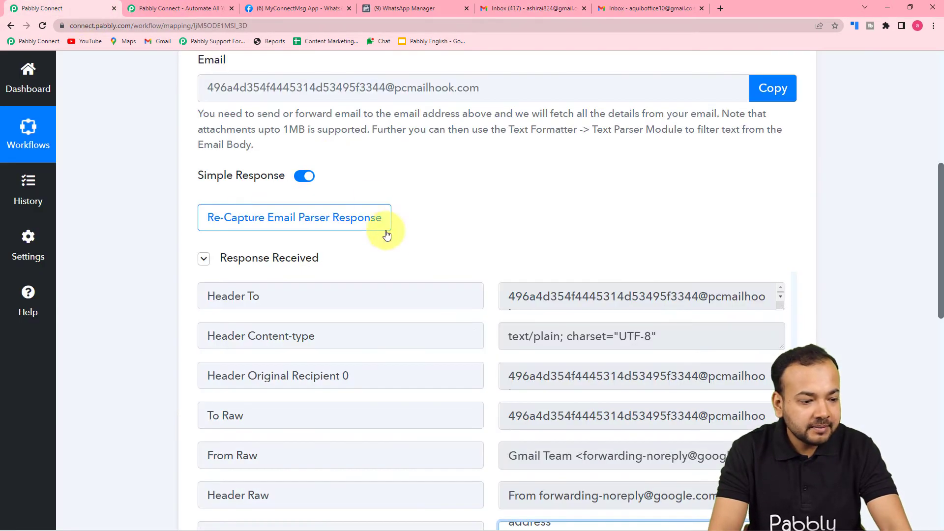
{"action": "left_click", "coordinate": [293, 219]}
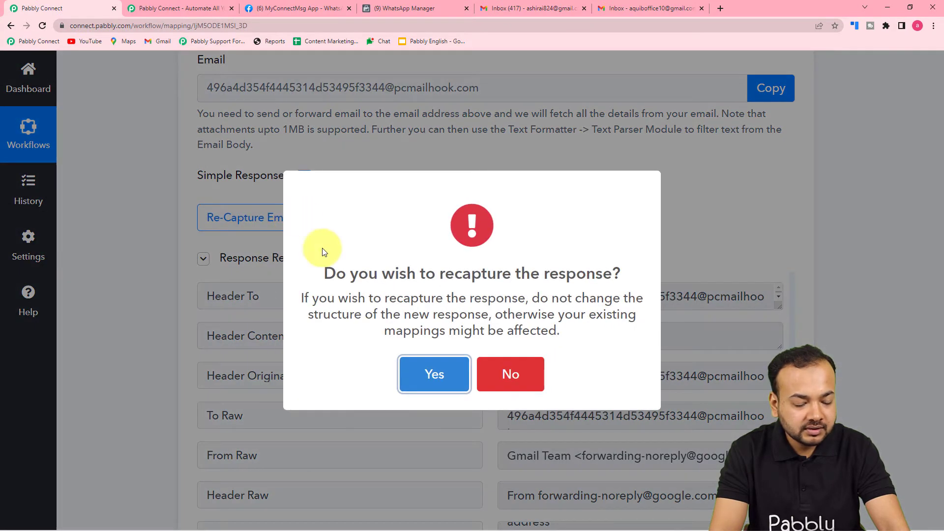
{"action": "left_click", "coordinate": [433, 374]}
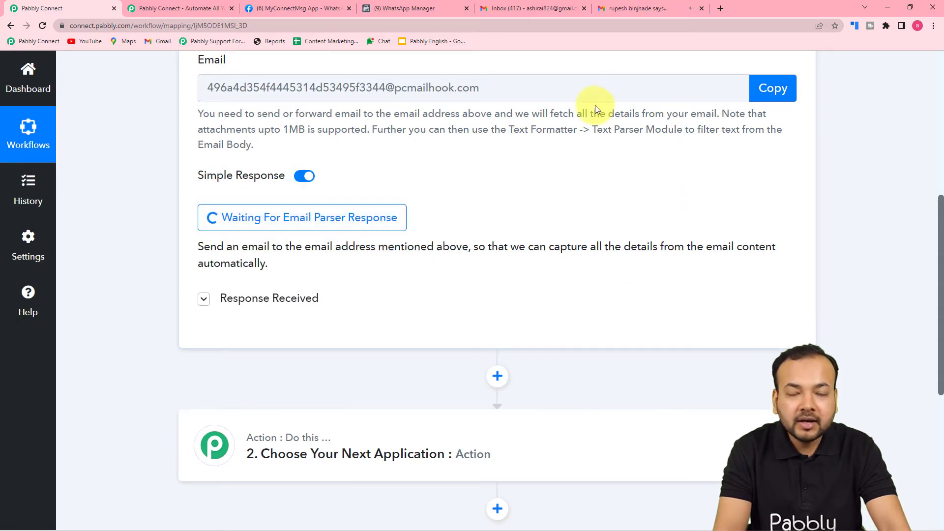
Switch to the sender's Gmail and send the forwarding account a job application email with subject Resume and modern_resume_with_photo01.jpg attached
{"action": "left_click", "coordinate": [639, 7]}
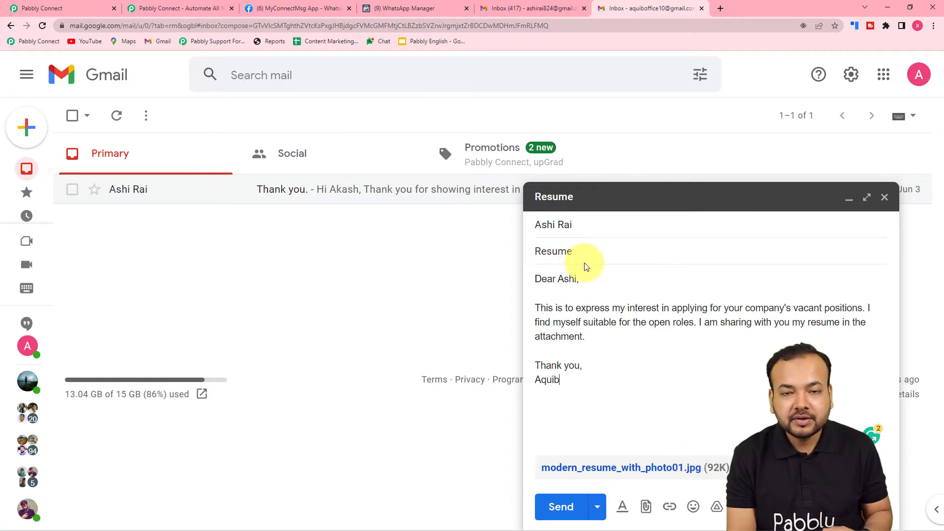
{"action": "left_click", "coordinate": [560, 507]}
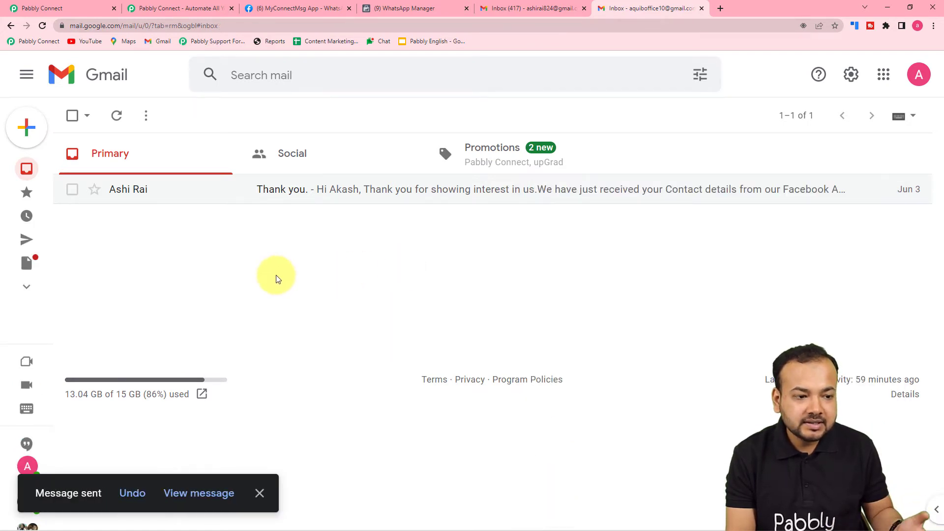
Check the forwarding Gmail account for the Resume email, and examine the captured Email Parser response in Pabbly Connect
{"action": "left_click", "coordinate": [524, 9]}
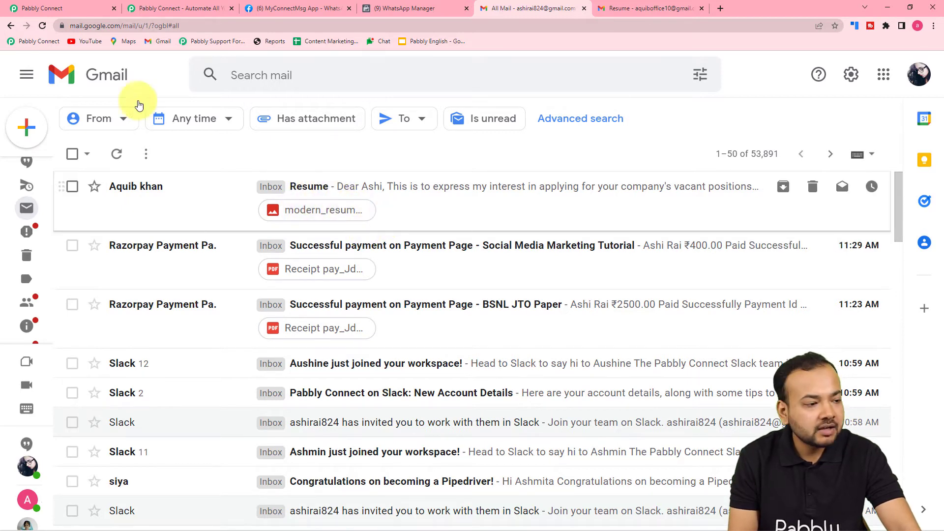
{"action": "left_click", "coordinate": [43, 11]}
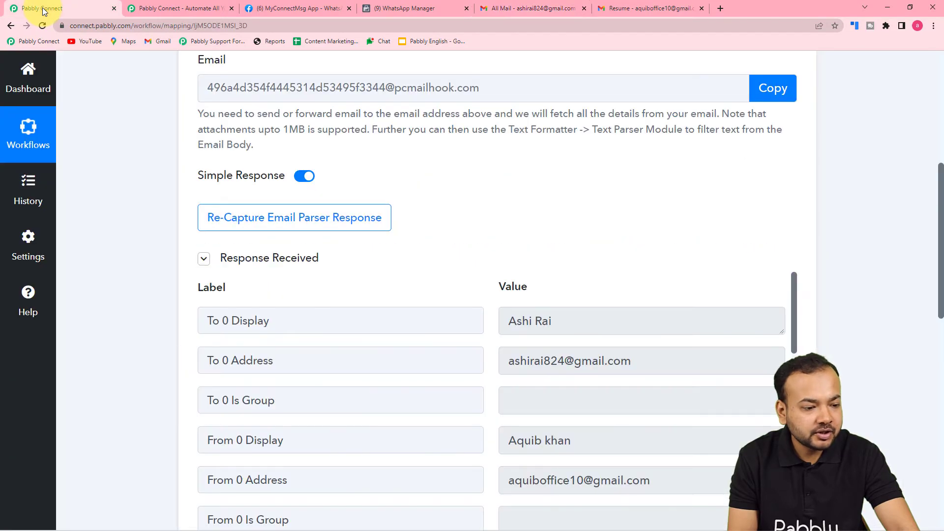
{"action": "scroll", "coordinate": [100, 167], "scroll_direction": "down", "scroll_amount": 4}
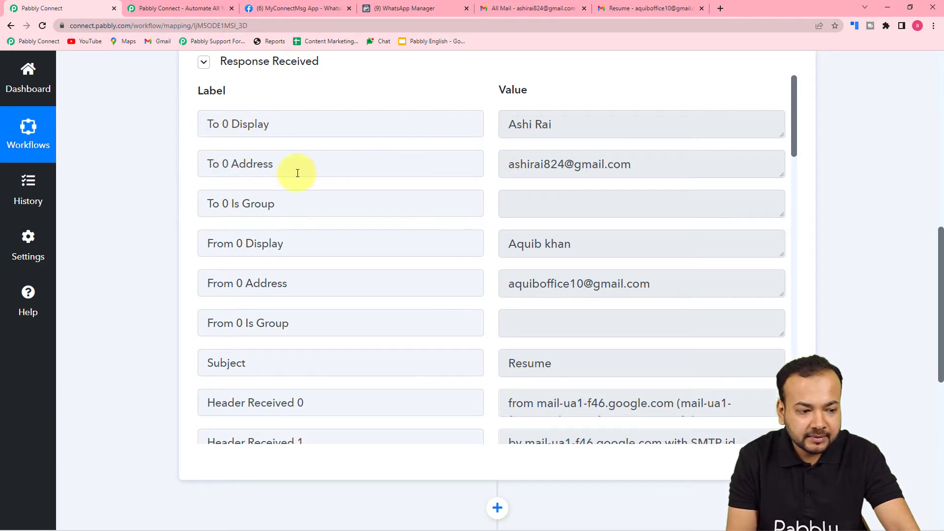
{"action": "scroll", "coordinate": [312, 164], "scroll_direction": "down", "scroll_amount": 2}
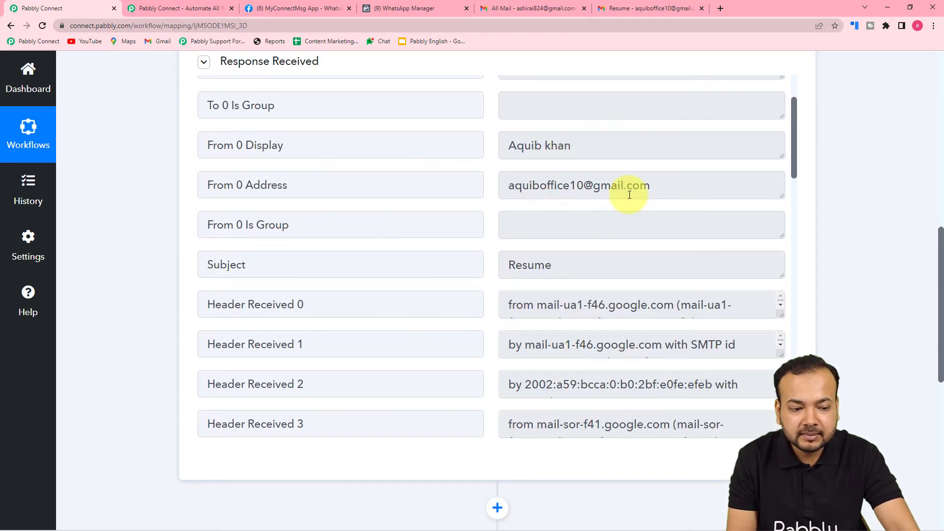
{"action": "scroll", "coordinate": [627, 188], "scroll_direction": "down", "scroll_amount": 3}
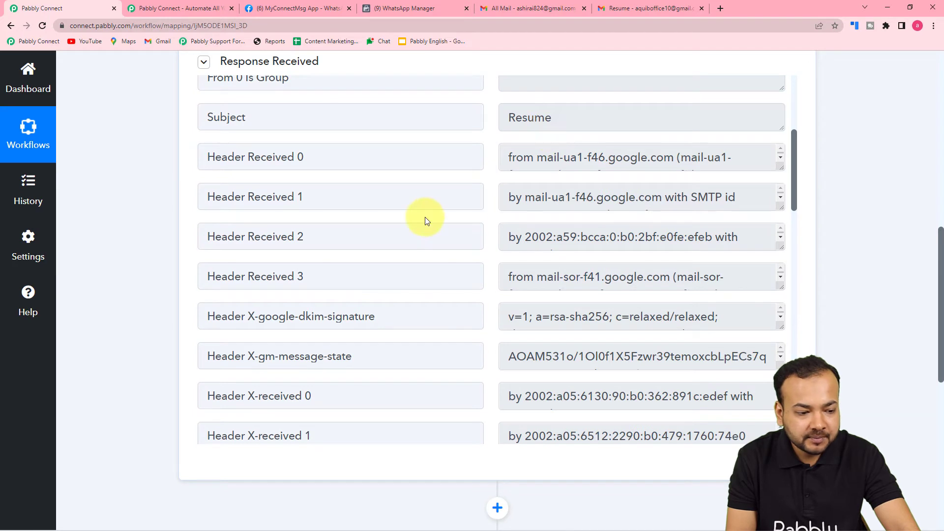
{"action": "scroll", "coordinate": [423, 216], "scroll_direction": "down", "scroll_amount": 2}
{"action": "scroll", "coordinate": [425, 217], "scroll_direction": "down", "scroll_amount": 2}
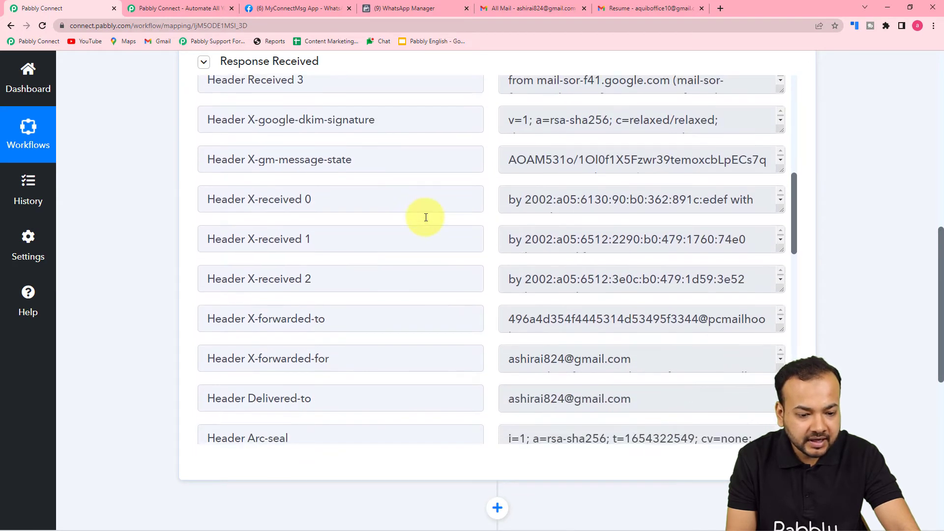
{"action": "scroll", "coordinate": [426, 217], "scroll_direction": "down", "scroll_amount": 2}
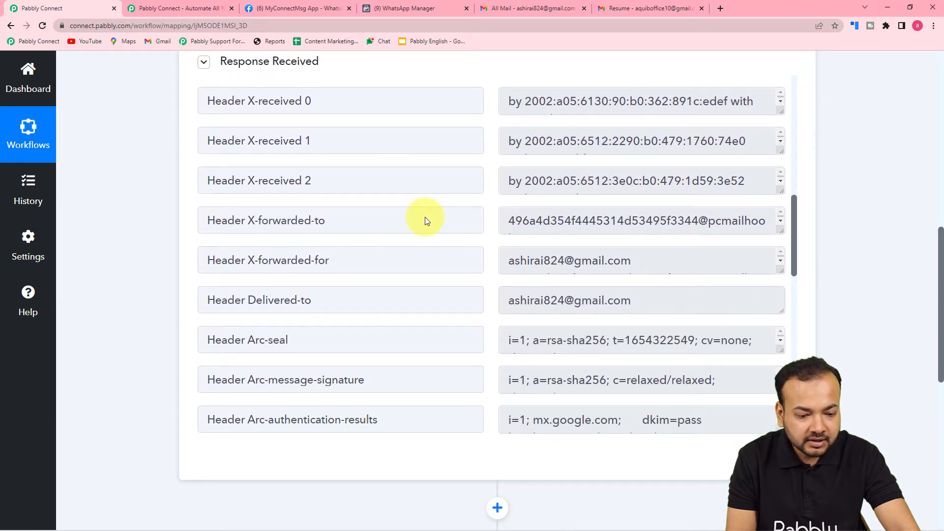
{"action": "scroll", "coordinate": [426, 217], "scroll_direction": "up", "scroll_amount": 1}
{"action": "scroll", "coordinate": [447, 271], "scroll_direction": "down", "scroll_amount": 1}
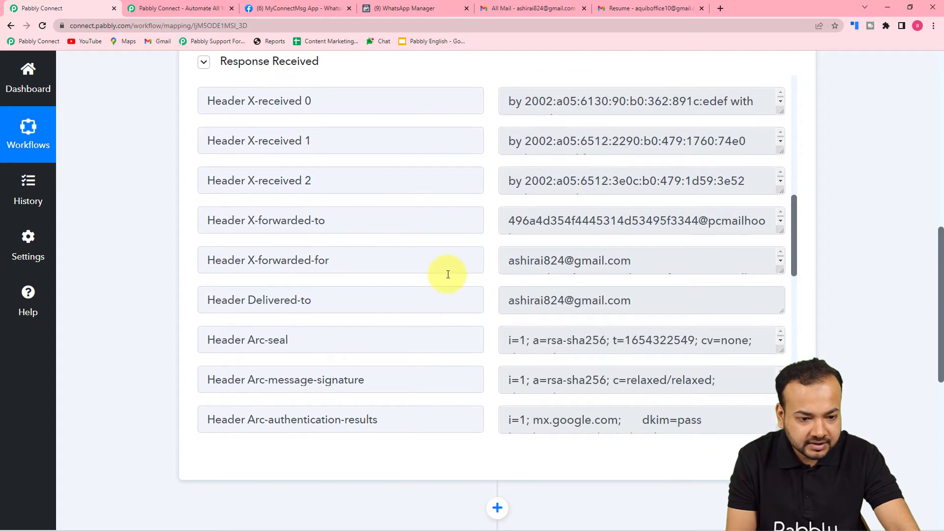
{"action": "scroll", "coordinate": [447, 268], "scroll_direction": "down", "scroll_amount": 1}
{"action": "scroll", "coordinate": [447, 267], "scroll_direction": "down", "scroll_amount": 9}
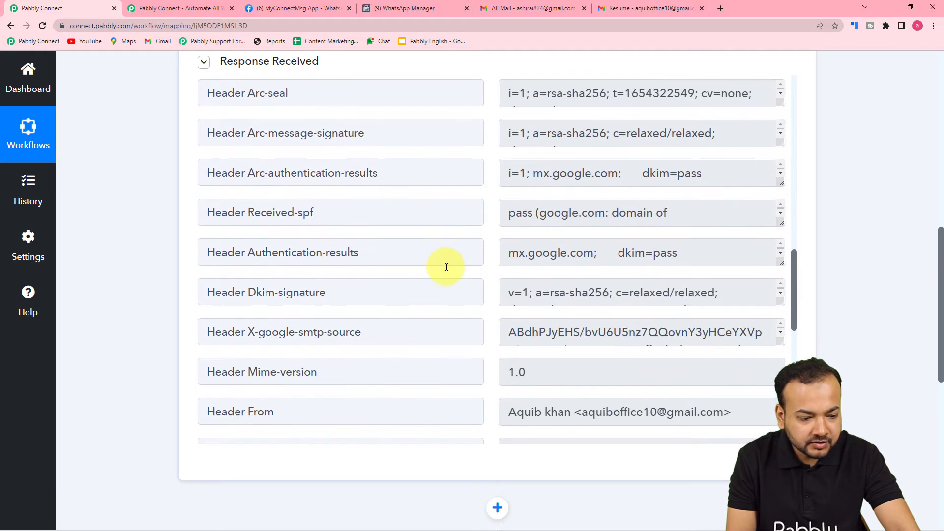
{"action": "scroll", "coordinate": [447, 267], "scroll_direction": "down", "scroll_amount": 6}
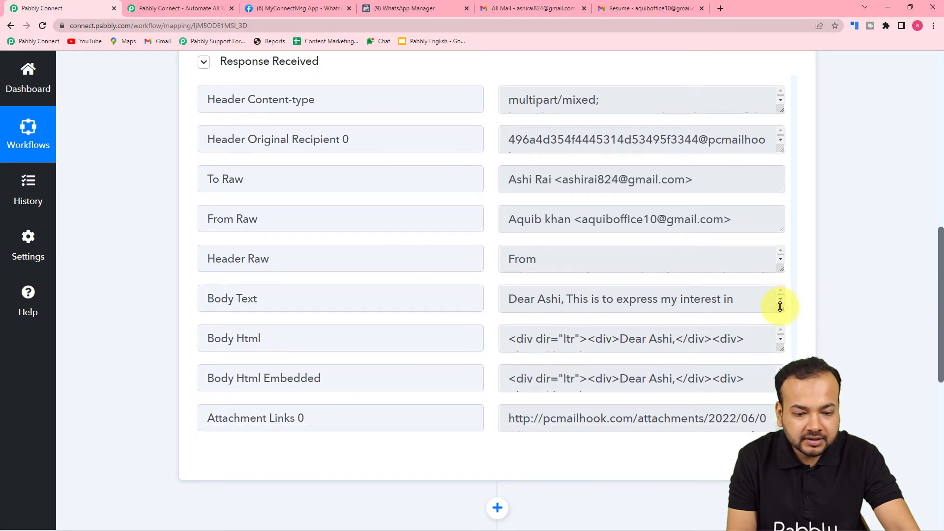
Enlarge the Body Text and Attachment Links 0 values in the parser response to read their full content
{"action": "left_click_drag", "start_coordinate": [780, 310], "coordinate": [780, 393]}
{"action": "scroll", "coordinate": [614, 315], "scroll_direction": "down", "scroll_amount": 2}
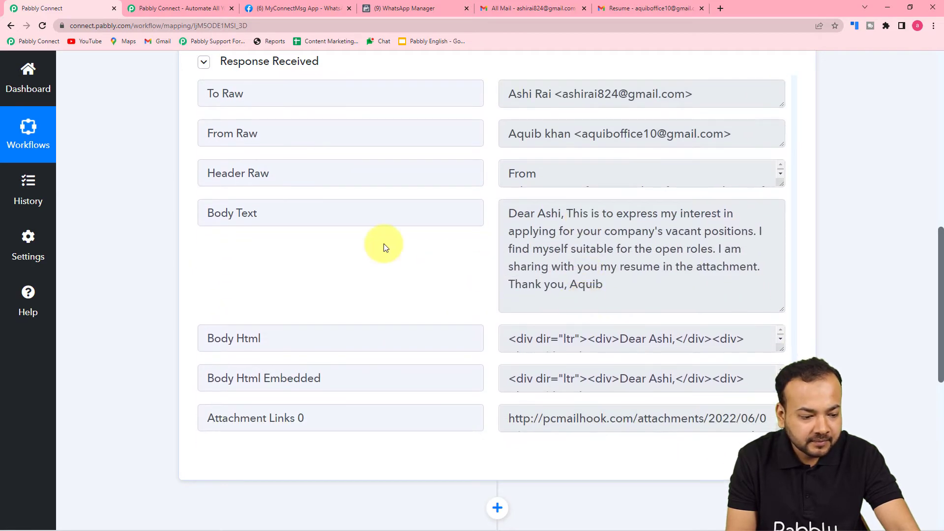
{"action": "scroll", "coordinate": [384, 243], "scroll_direction": "down", "scroll_amount": 3}
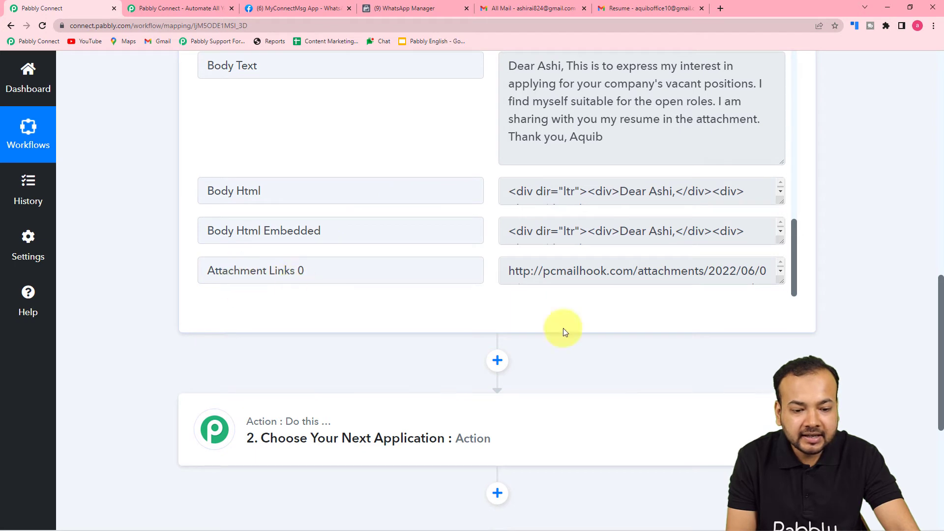
{"action": "mouse_move", "coordinate": [781, 281]}
{"action": "left_mouse_down"}
{"action": "mouse_move", "coordinate": [784, 347]}
{"action": "mouse_move", "coordinate": [791, 290]}
{"action": "left_mouse_up"}
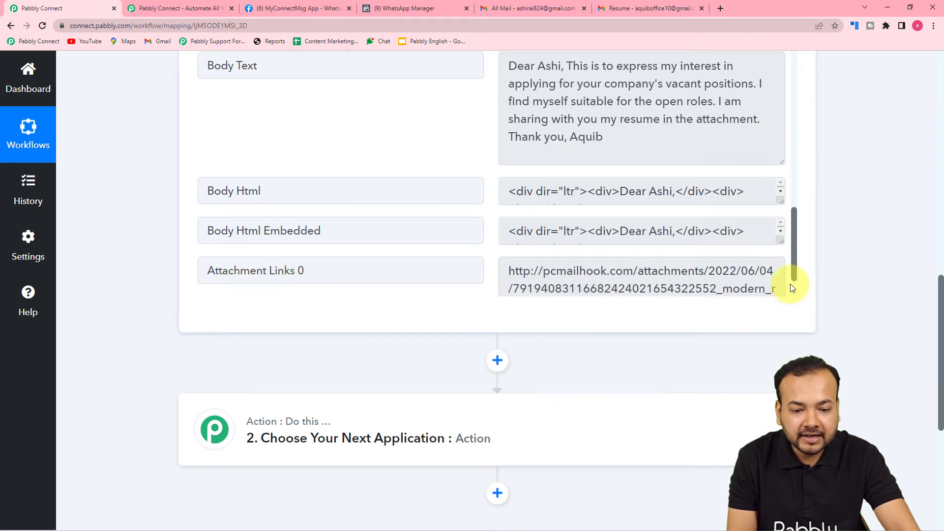
{"action": "scroll", "coordinate": [787, 262], "scroll_direction": "down", "scroll_amount": 2}
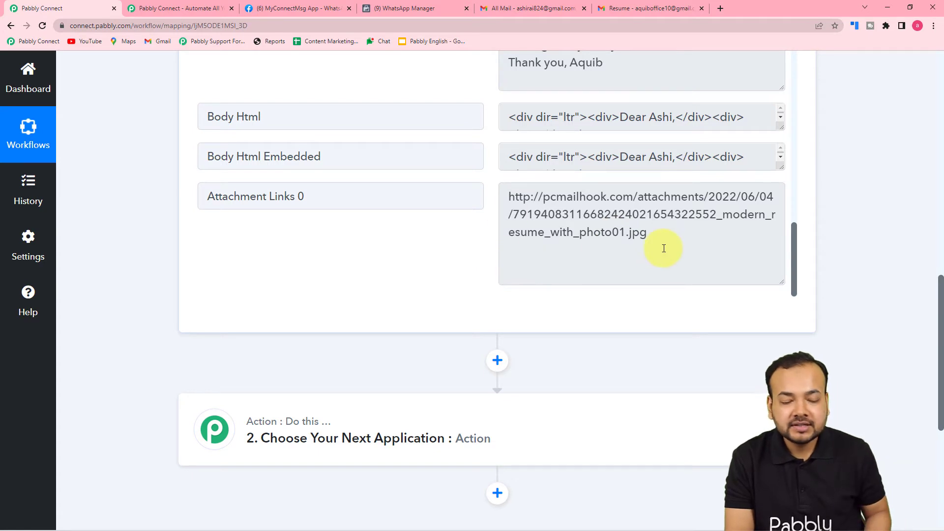
{"action": "scroll", "coordinate": [331, 234], "scroll_direction": "down", "scroll_amount": 1}
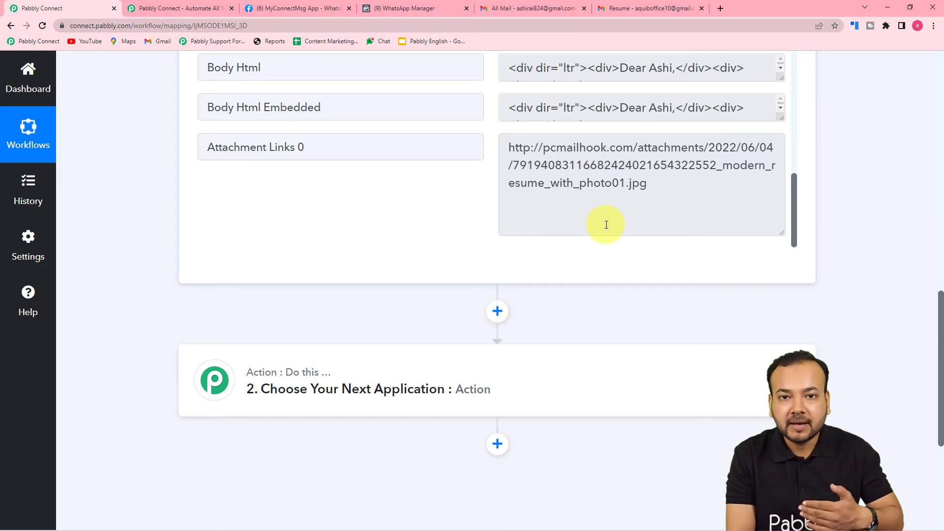
Set the workflow's second step to the Filter by Pabbly app
{"action": "scroll", "coordinate": [450, 233], "scroll_direction": "down", "scroll_amount": 3}
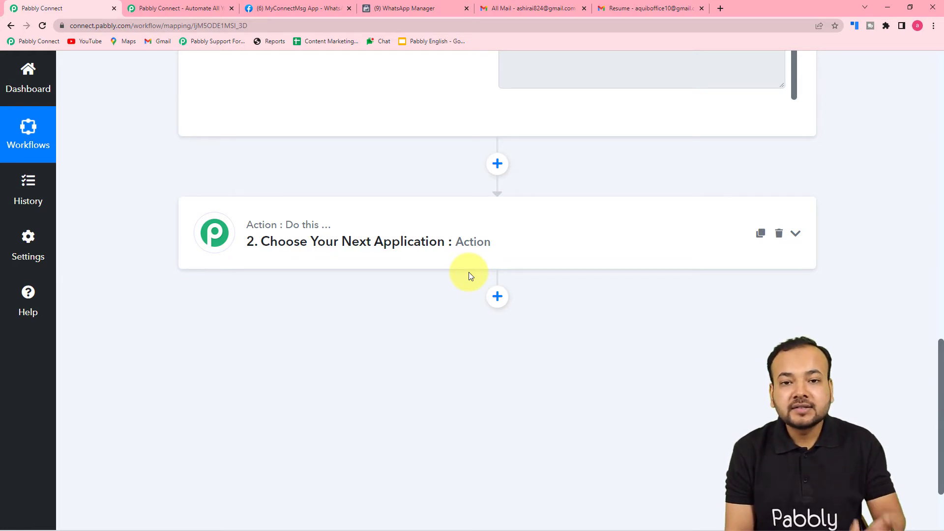
{"action": "left_click", "coordinate": [317, 231]}
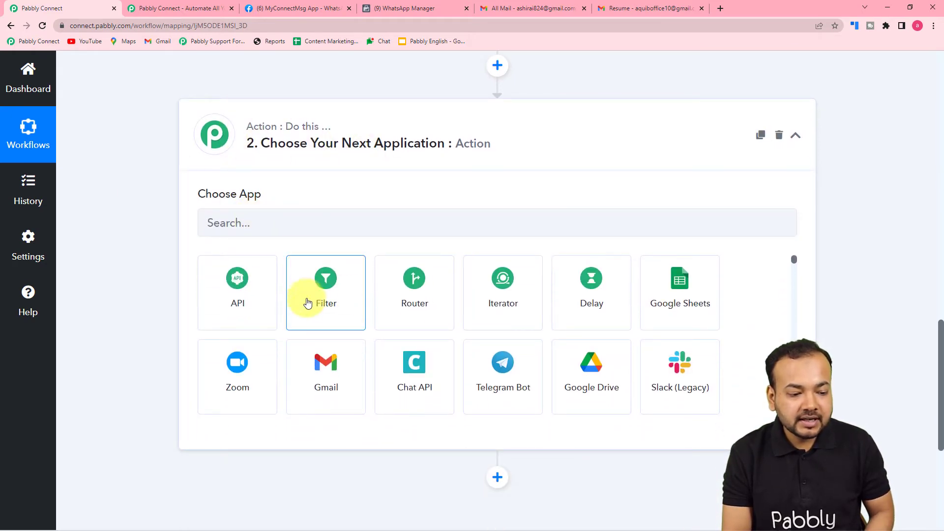
{"action": "left_click", "coordinate": [324, 301]}
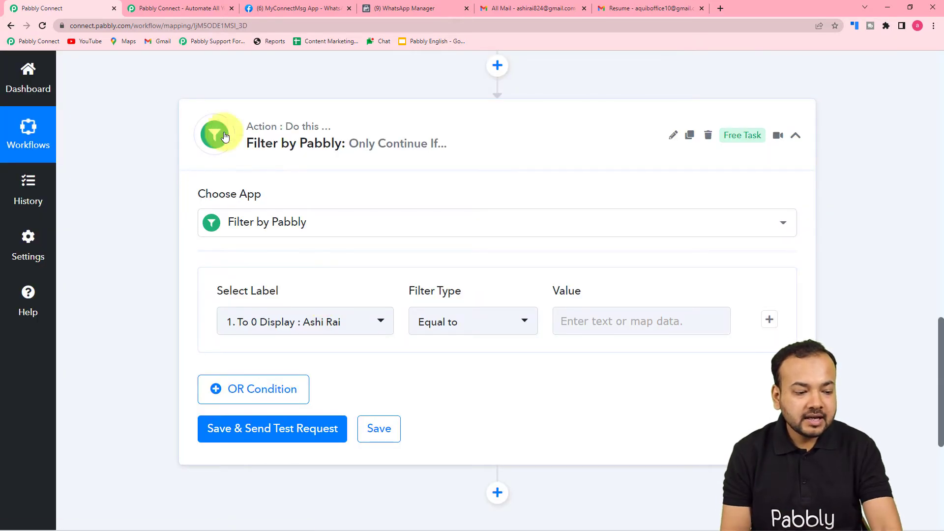
Review the subject in the parser response and choose the Email Parser's Subject field as the filter condition's label
{"action": "scroll", "coordinate": [172, 254], "scroll_direction": "down", "scroll_amount": 2}
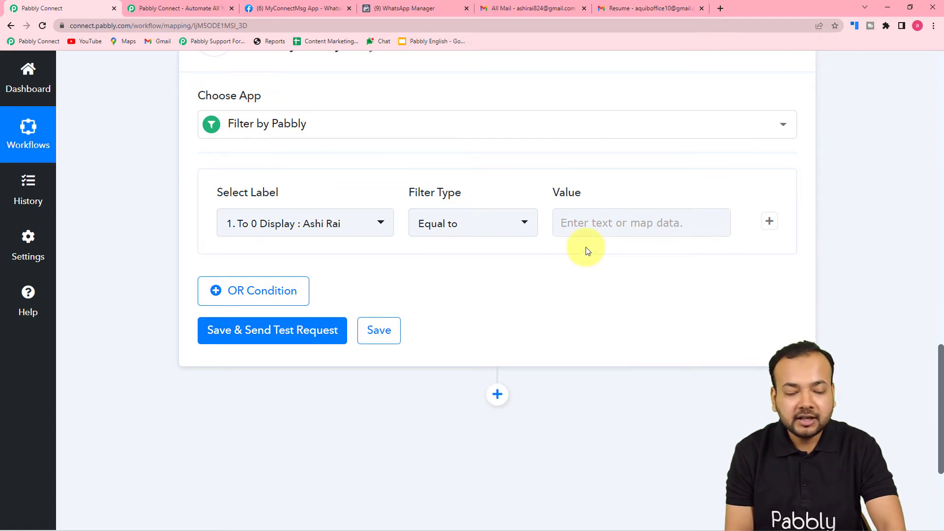
{"action": "scroll", "coordinate": [586, 247], "scroll_direction": "up", "scroll_amount": 9}
{"action": "scroll", "coordinate": [426, 226], "scroll_direction": "up", "scroll_amount": 13}
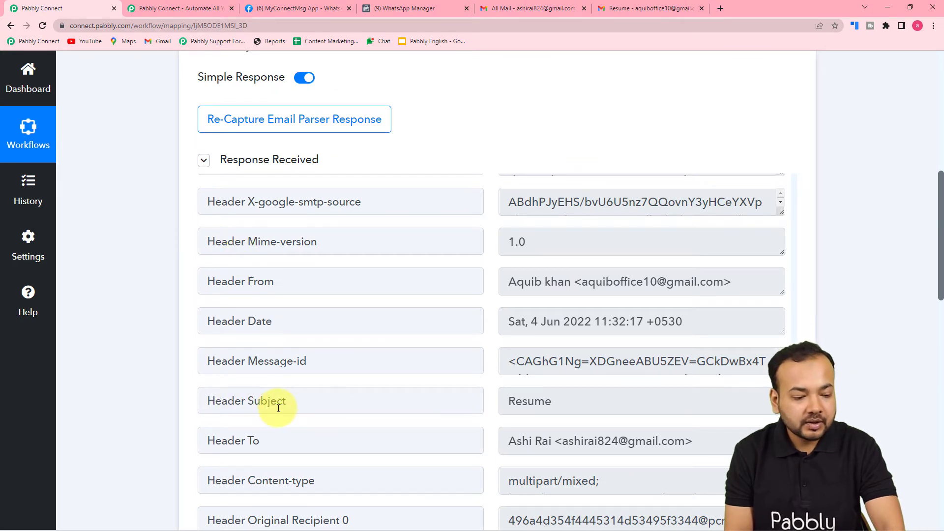
{"action": "scroll", "coordinate": [143, 340], "scroll_direction": "down", "scroll_amount": 11}
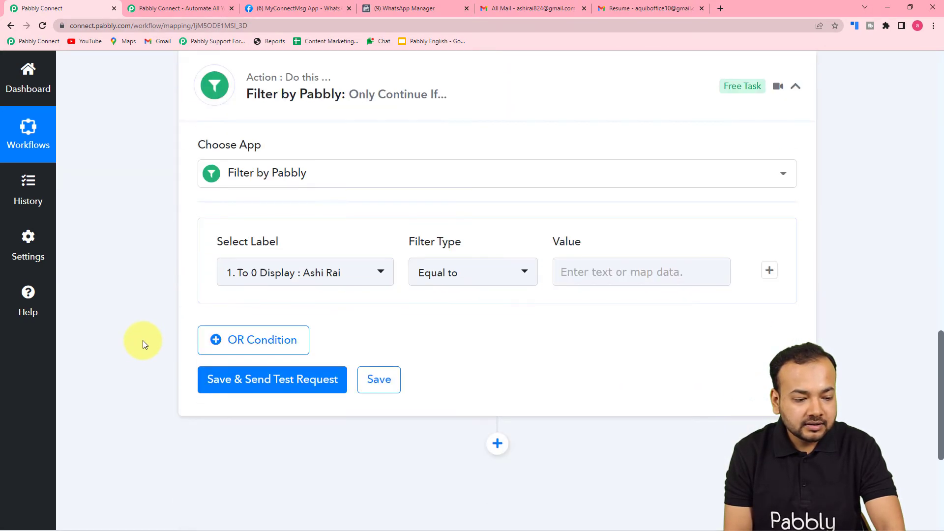
{"action": "scroll", "coordinate": [143, 340], "scroll_direction": "down", "scroll_amount": 2}
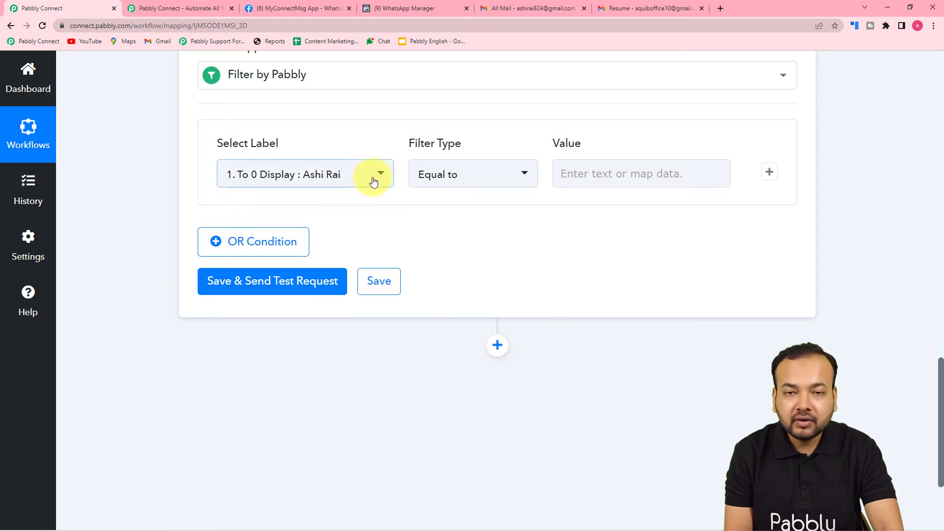
{"action": "left_click", "coordinate": [358, 174]}
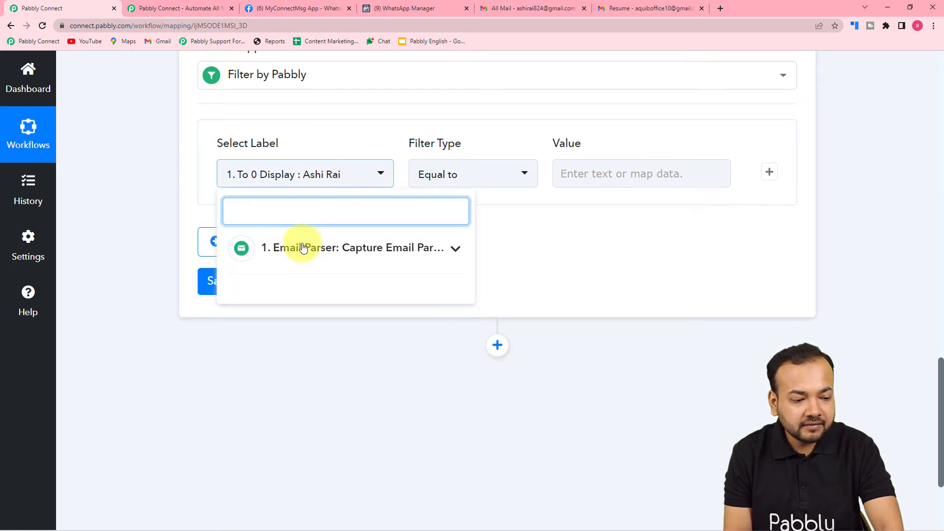
{"action": "left_click", "coordinate": [366, 258]}
{"action": "scroll", "coordinate": [349, 347], "scroll_direction": "down", "scroll_amount": 1}
{"action": "scroll", "coordinate": [348, 347], "scroll_direction": "down", "scroll_amount": 2}
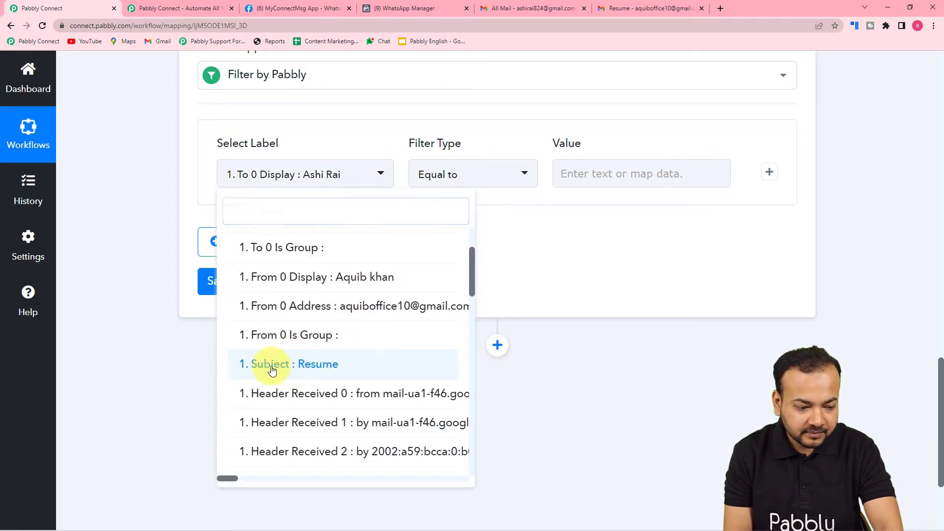
{"action": "left_click", "coordinate": [271, 366]}
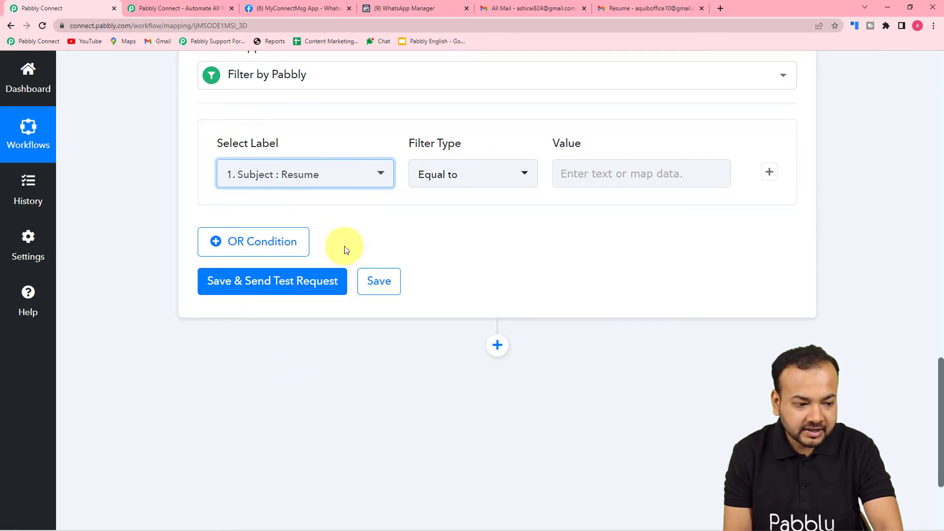
Set the Subject condition's filter type to Contains and its value to Resume
{"action": "left_click", "coordinate": [498, 175]}
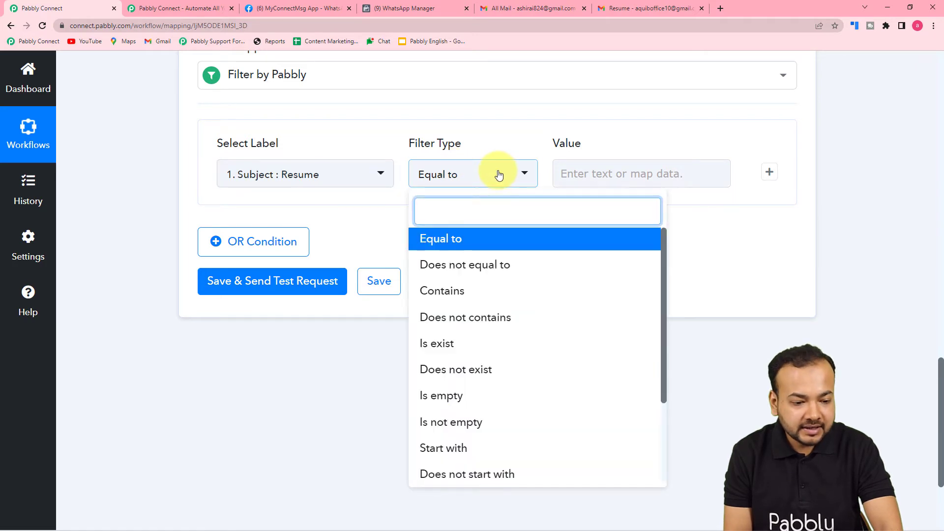
{"action": "left_click", "coordinate": [433, 297]}
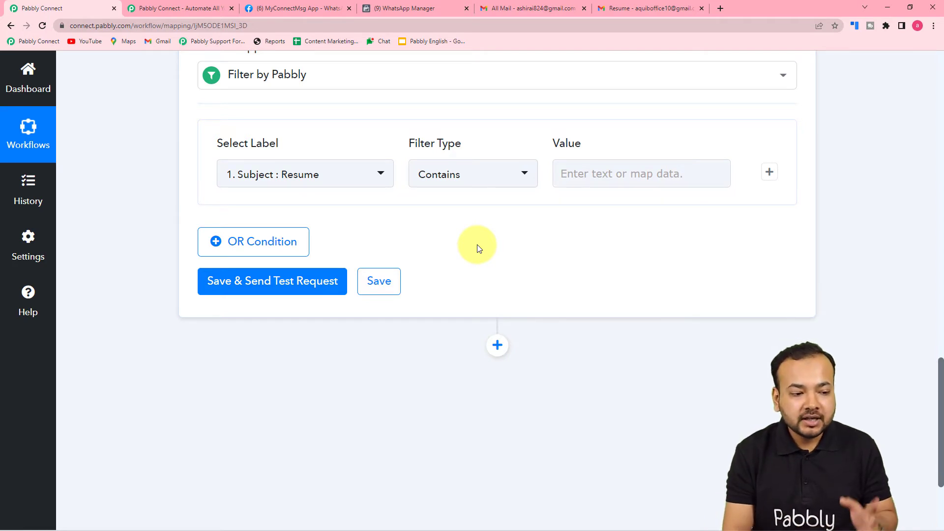
{"action": "left_click", "coordinate": [603, 179]}
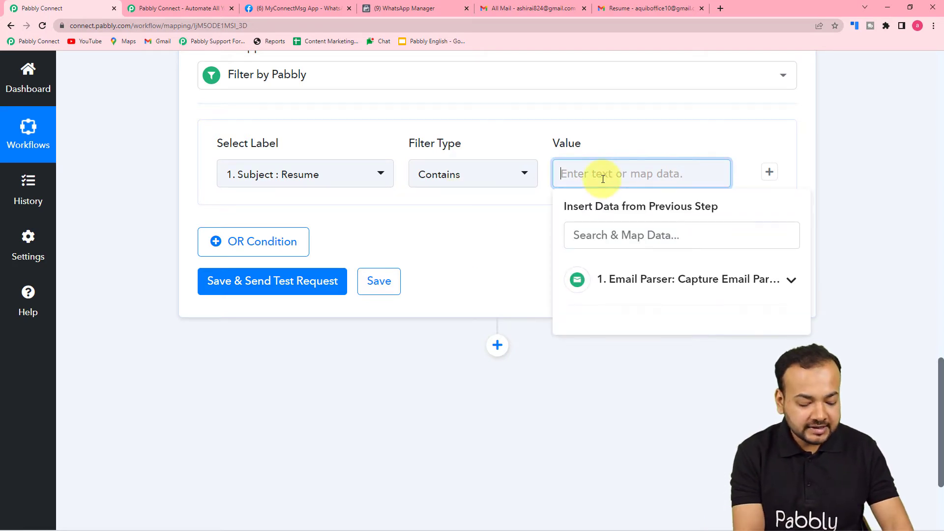
{"action": "type", "text": "R"}
{"action": "key", "text": "BackSpace"}
{"action": "type", "text": "Resume"}
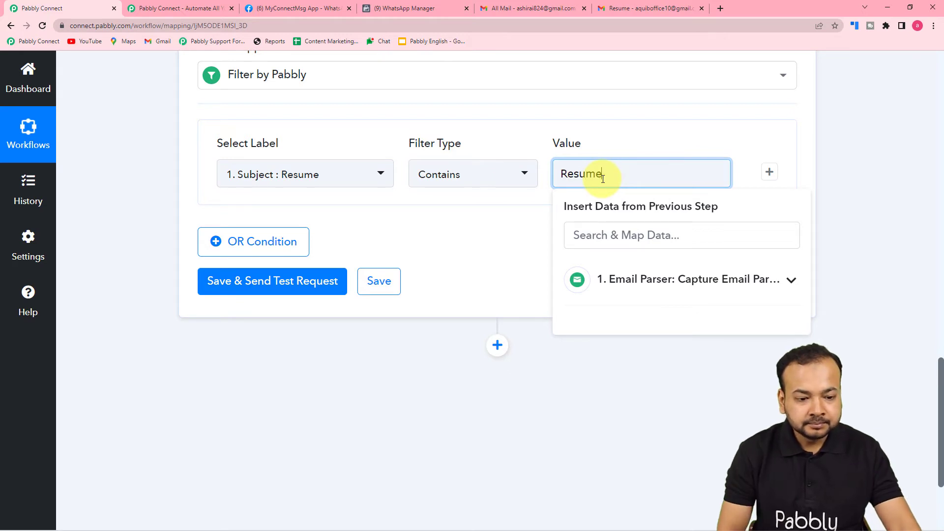
{"action": "left_click", "coordinate": [486, 264]}
Add an OR condition to the filter and choose the trigger's Subject field as its label
{"action": "scroll", "coordinate": [159, 231], "scroll_direction": "up", "scroll_amount": 1}
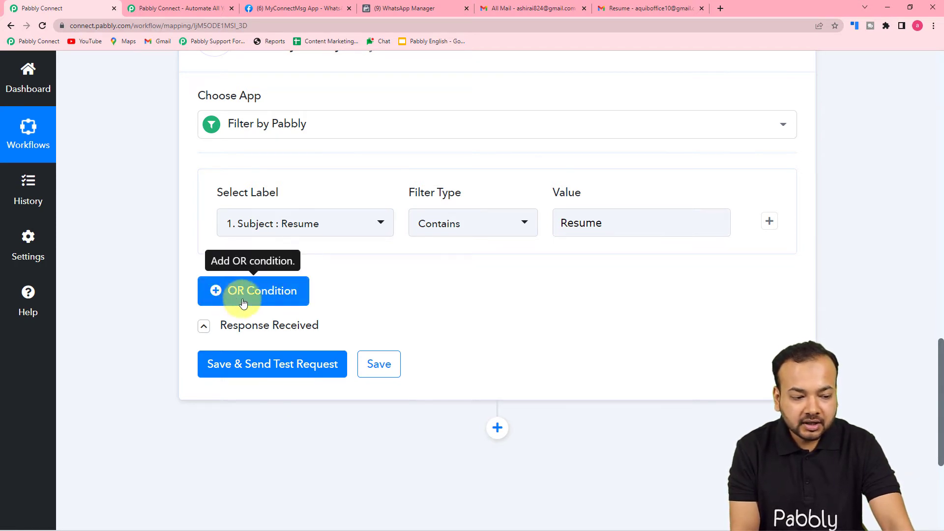
{"action": "left_click", "coordinate": [223, 295]}
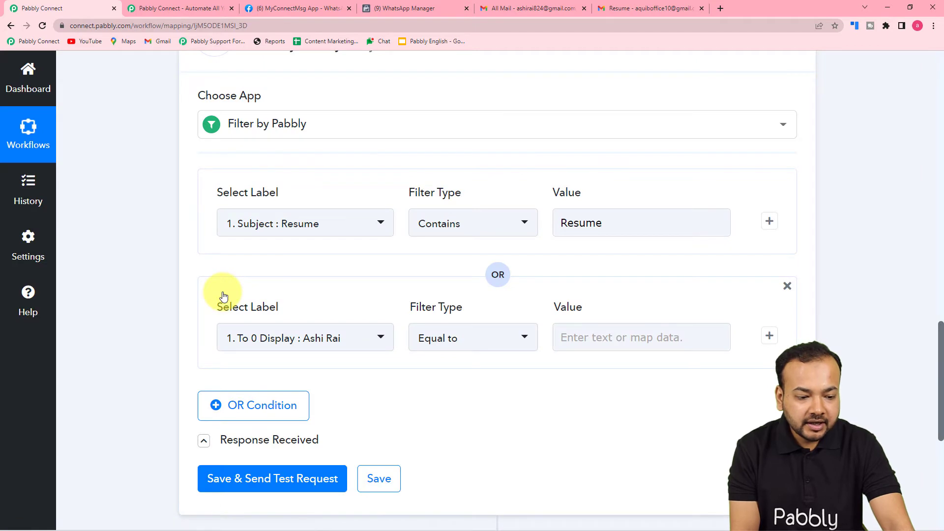
{"action": "scroll", "coordinate": [497, 236], "scroll_direction": "down", "scroll_amount": 1}
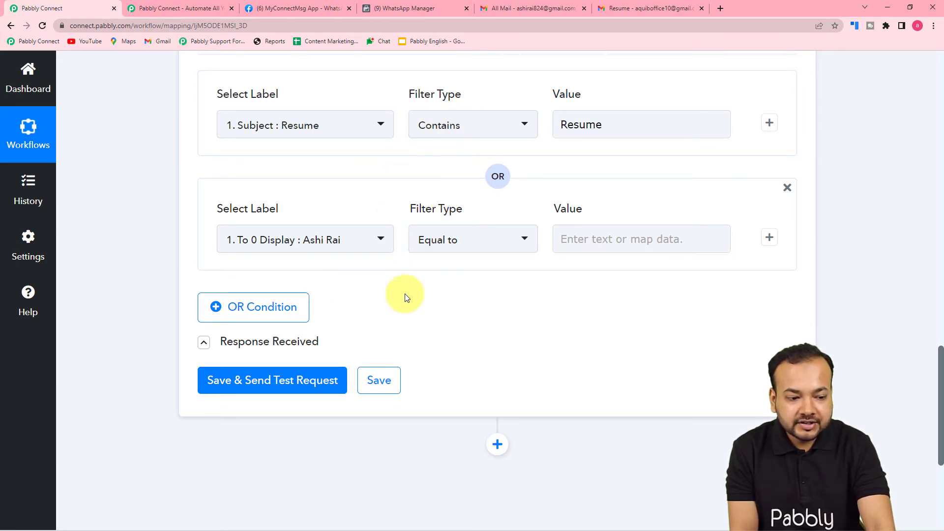
{"action": "left_click", "coordinate": [331, 241]}
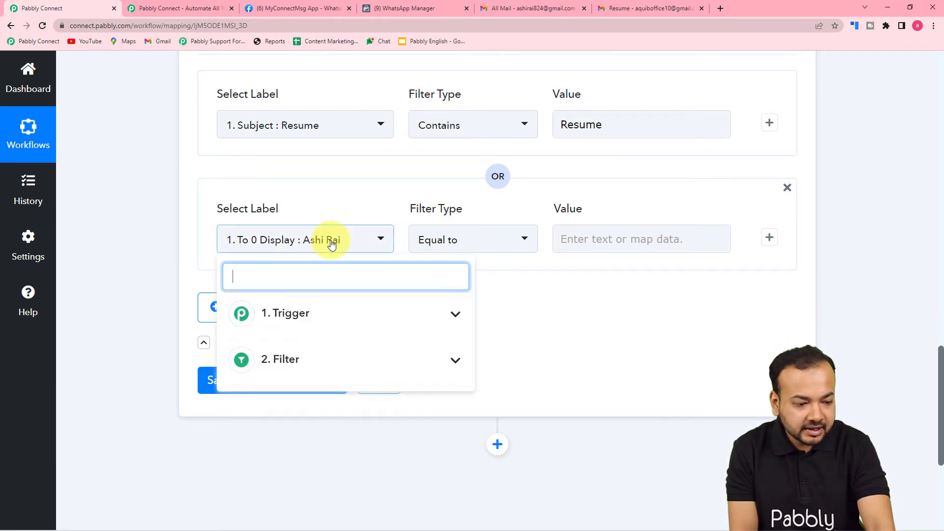
{"action": "left_click", "coordinate": [316, 327]}
{"action": "scroll", "coordinate": [316, 427], "scroll_direction": "down", "scroll_amount": 3}
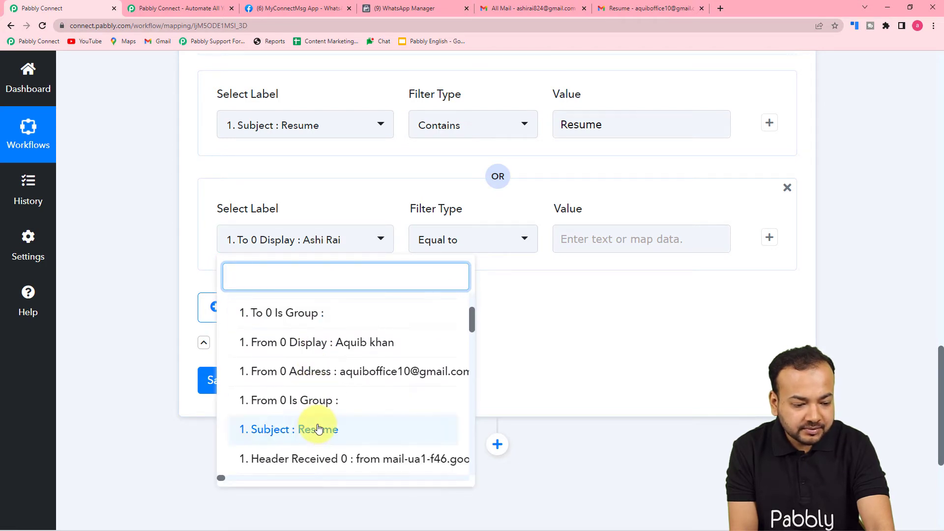
{"action": "left_click", "coordinate": [318, 429]}
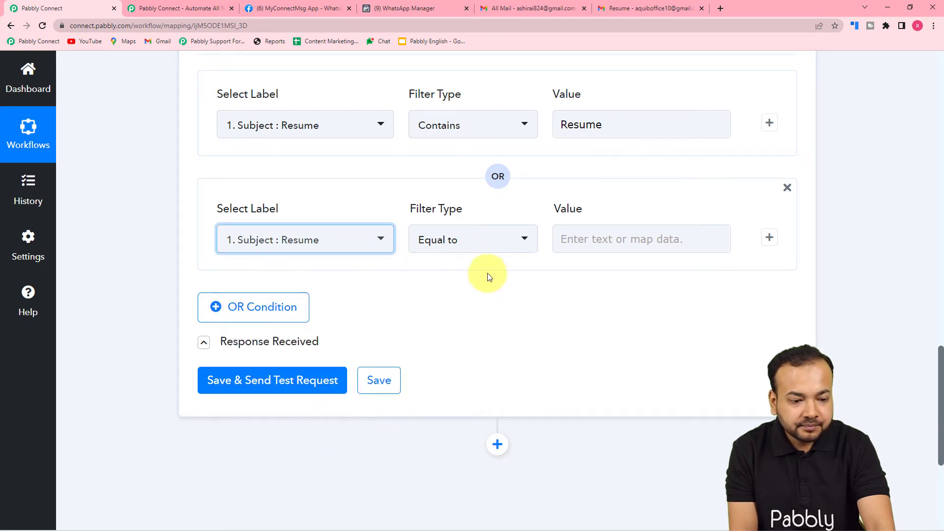
Set the second Subject condition's filter type to Contains and its value to Job Aplication
{"action": "left_click", "coordinate": [481, 240]}
{"action": "left_click", "coordinate": [457, 356]}
{"action": "left_click", "coordinate": [613, 236]}
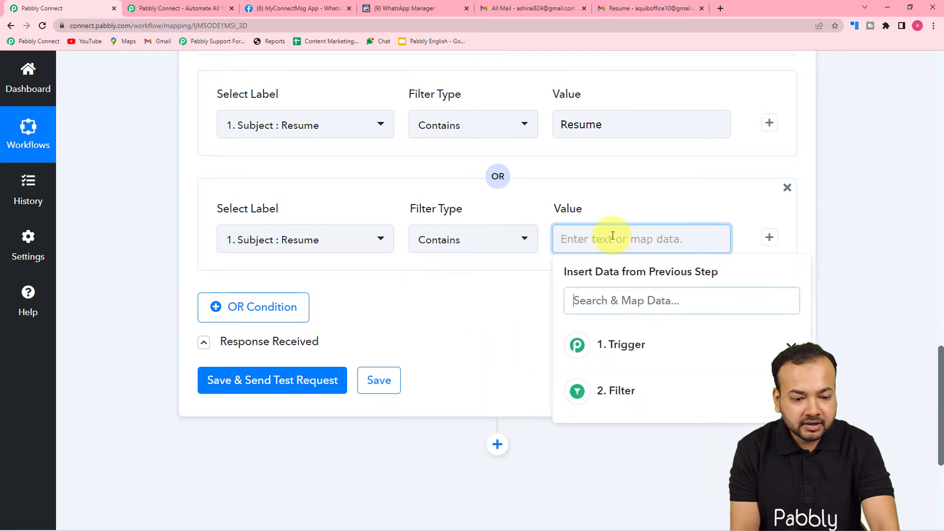
{"action": "type", "text": "Job Aplication"}
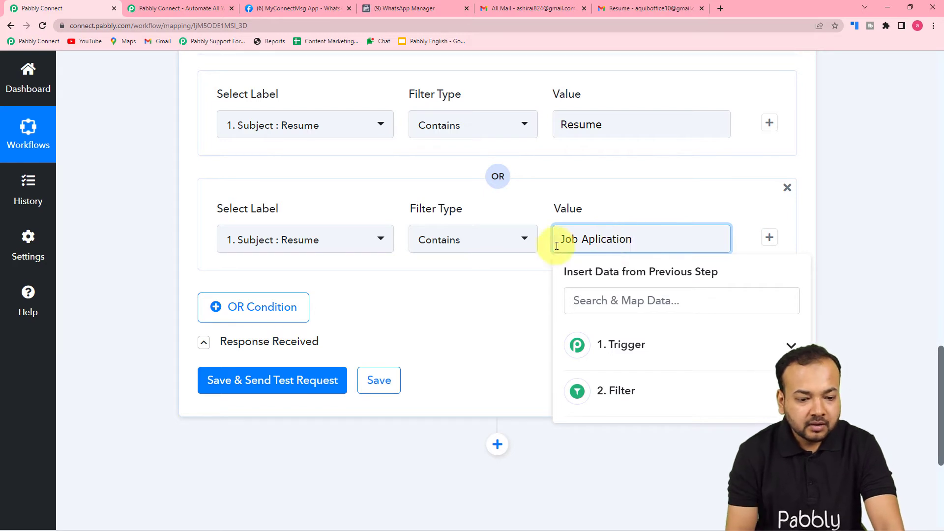
{"action": "left_click", "coordinate": [527, 271]}
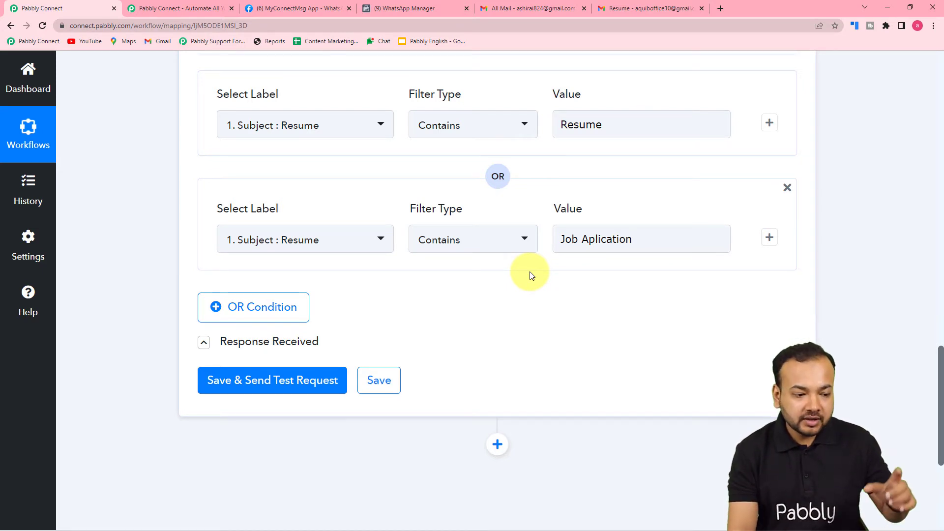
Add a third OR condition to the filter and choose the trigger's Subject field as its label
{"action": "left_click", "coordinate": [260, 307]}
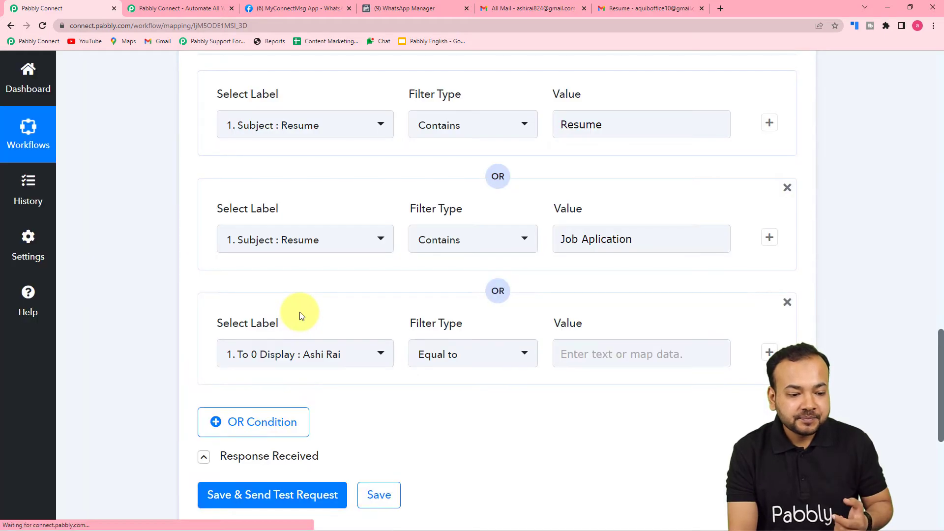
{"action": "left_click", "coordinate": [330, 369]}
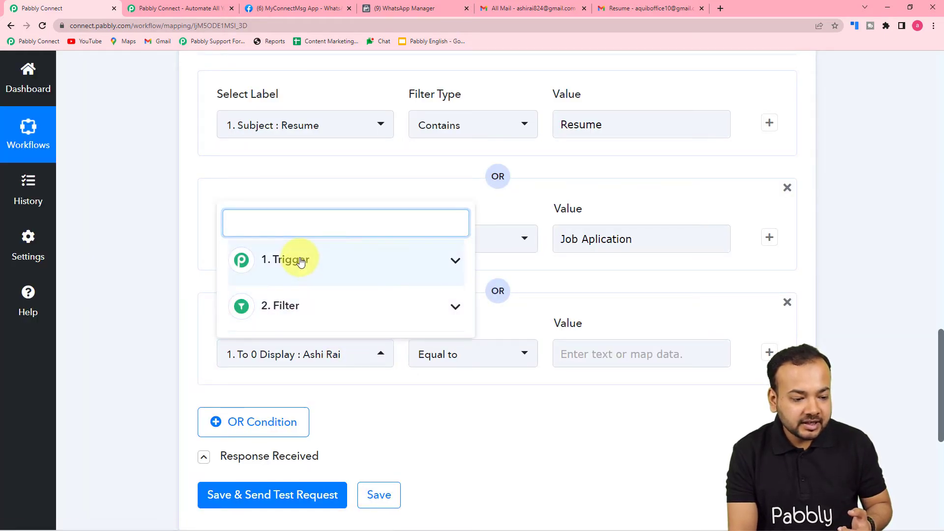
{"action": "left_click", "coordinate": [301, 261]}
{"action": "scroll", "coordinate": [253, 362], "scroll_direction": "down", "scroll_amount": 3}
{"action": "left_click", "coordinate": [301, 375]}
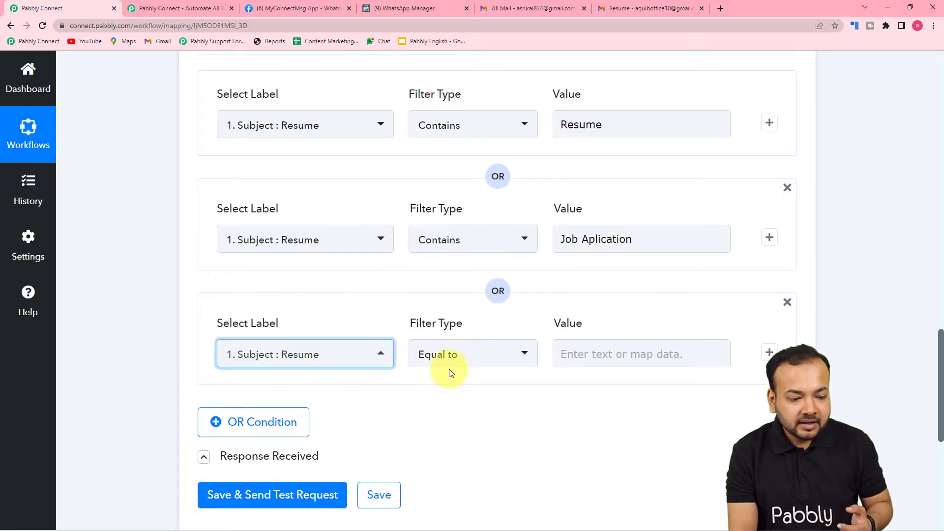
Set the third Subject condition's filter type to Contains and its value to Important
{"action": "left_click", "coordinate": [500, 354]}
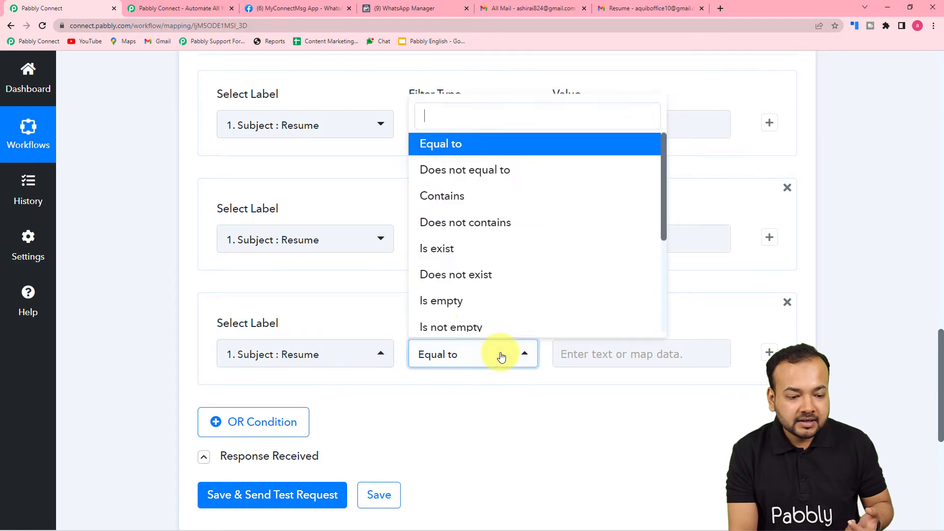
{"action": "left_click", "coordinate": [438, 204]}
{"action": "left_click", "coordinate": [589, 351]}
{"action": "type", "text": "Importa"}
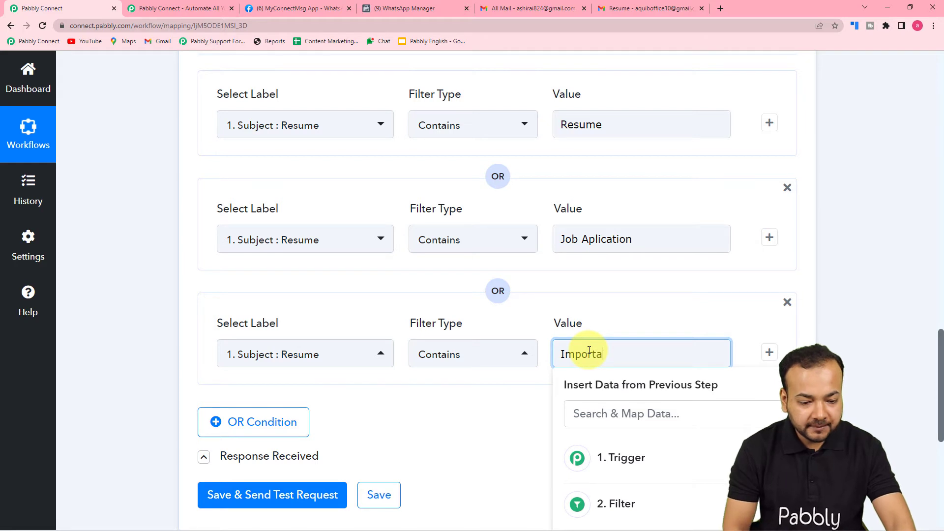
{"action": "type", "text": "bt"}
{"action": "key", "text": "BackSpace"}
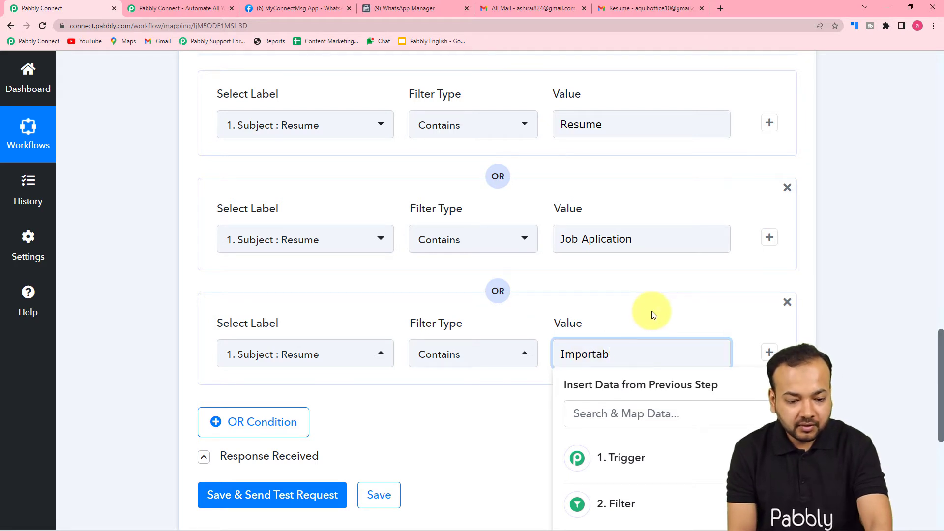
{"action": "key", "text": "BackSpace"}
{"action": "type", "text": "nt"}
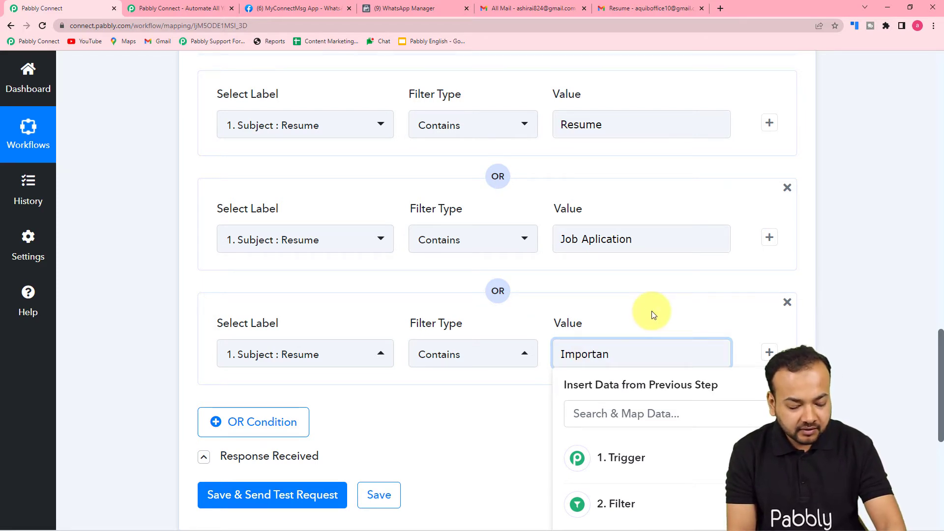
{"action": "left_click", "coordinate": [612, 310]}
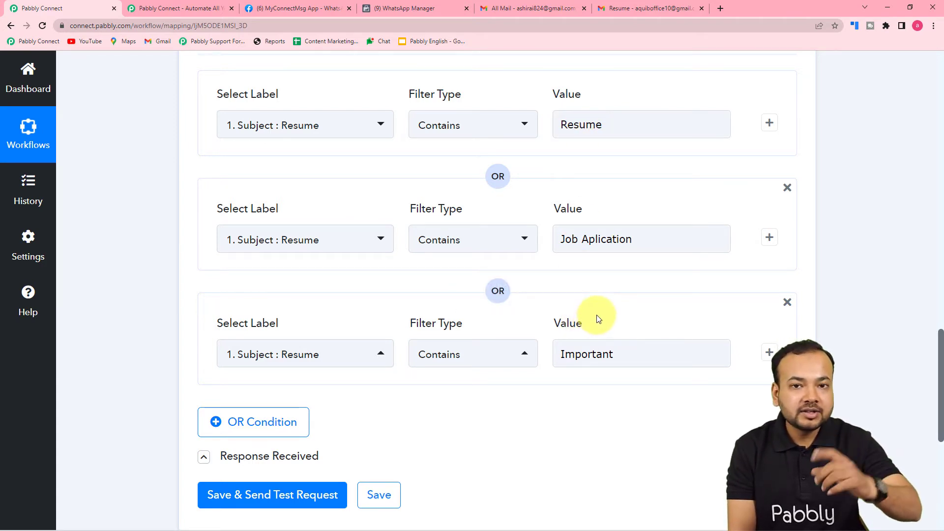
Save the filter step with a test request and review its response against the three conditions
{"action": "scroll", "coordinate": [597, 315], "scroll_direction": "down", "scroll_amount": 2}
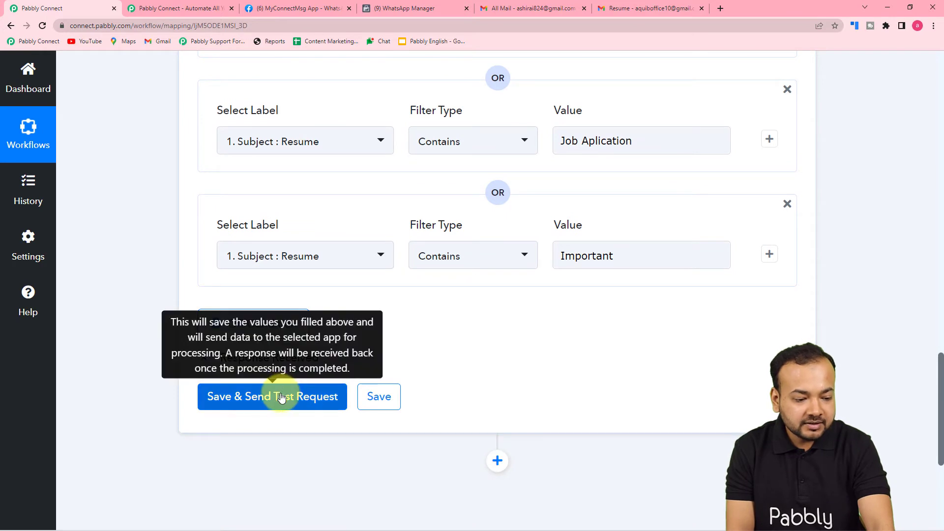
{"action": "left_click", "coordinate": [284, 396]}
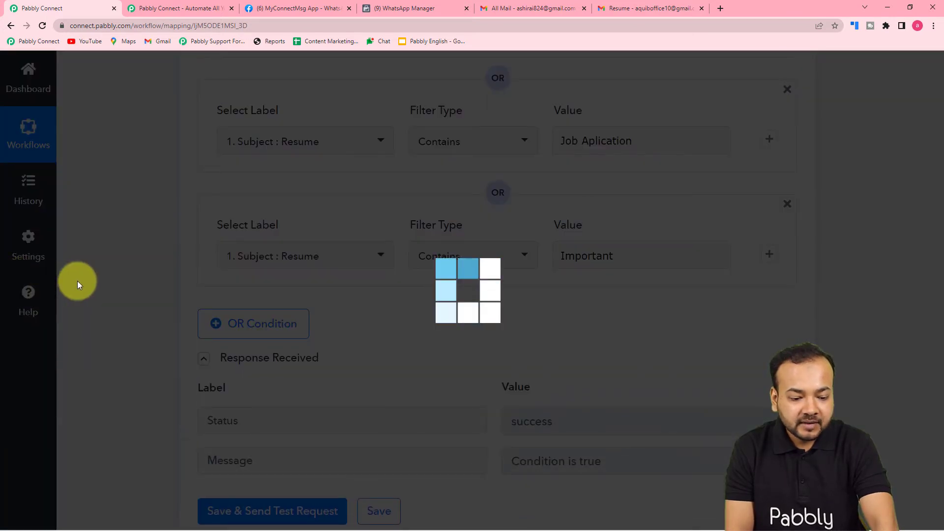
{"action": "scroll", "coordinate": [78, 283], "scroll_direction": "down", "scroll_amount": 2}
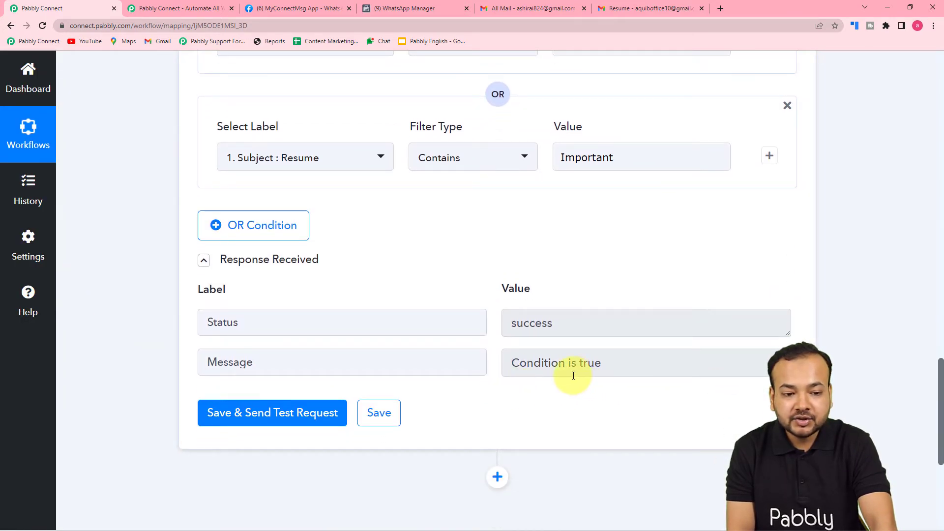
{"action": "scroll", "coordinate": [635, 324], "scroll_direction": "up", "scroll_amount": 2}
{"action": "scroll", "coordinate": [635, 324], "scroll_direction": "up", "scroll_amount": 4}
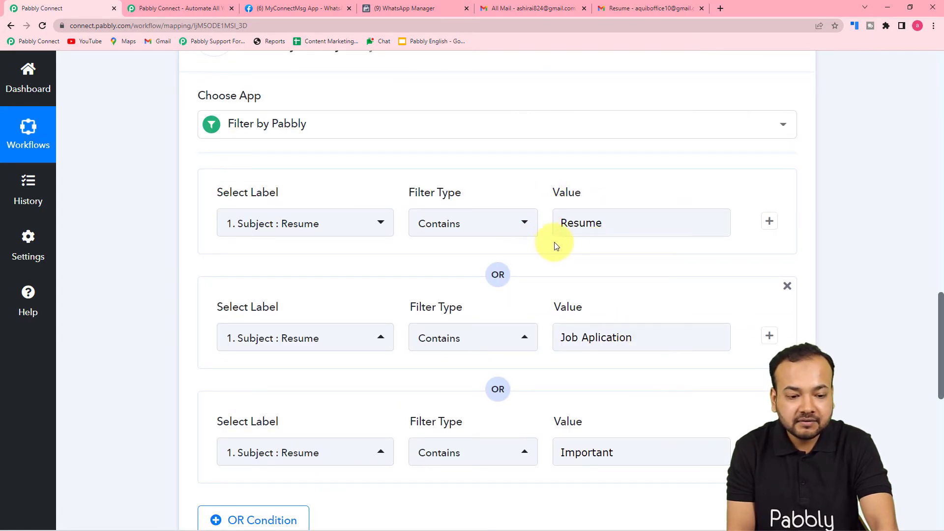
{"action": "scroll", "coordinate": [627, 264], "scroll_direction": "down", "scroll_amount": 11}
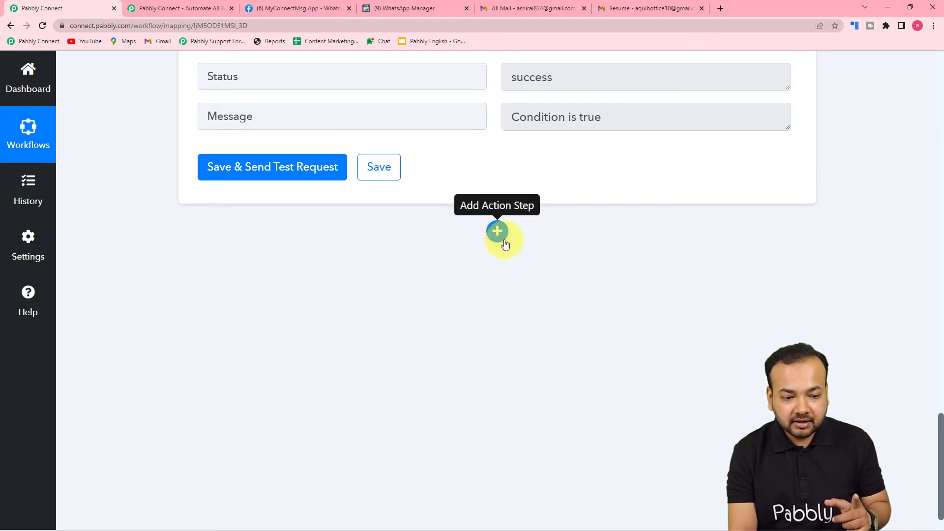
Add an action step after the filter using WhatsApp Cloud API with the Send Template Message event
{"action": "left_click", "coordinate": [502, 239]}
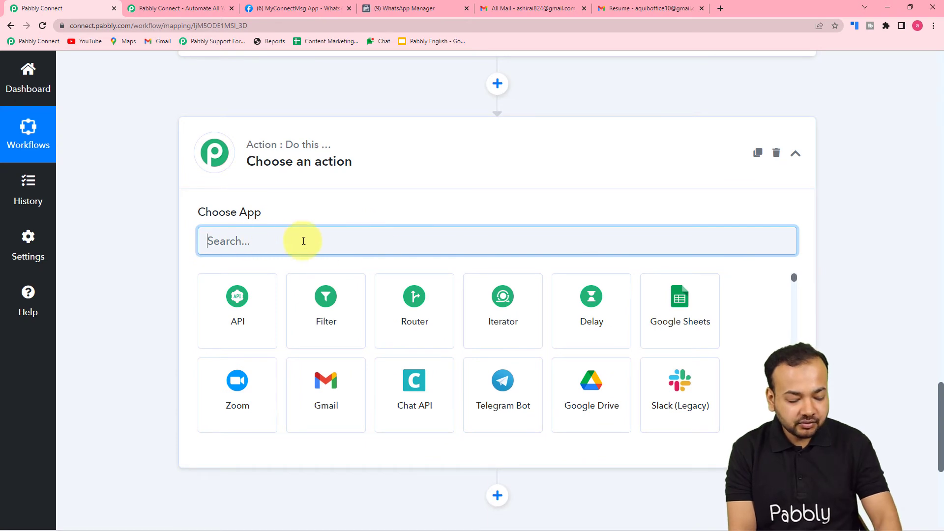
{"action": "type", "text": "what"}
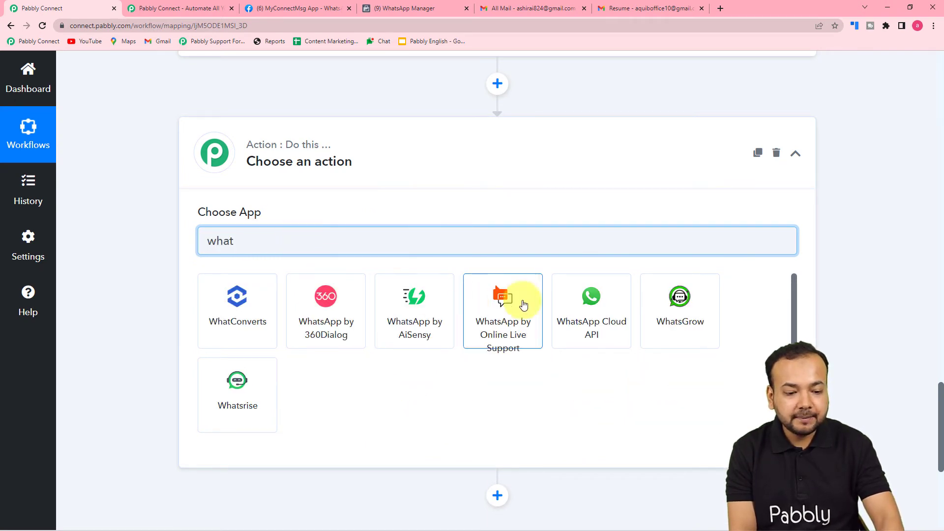
{"action": "left_click", "coordinate": [585, 312]}
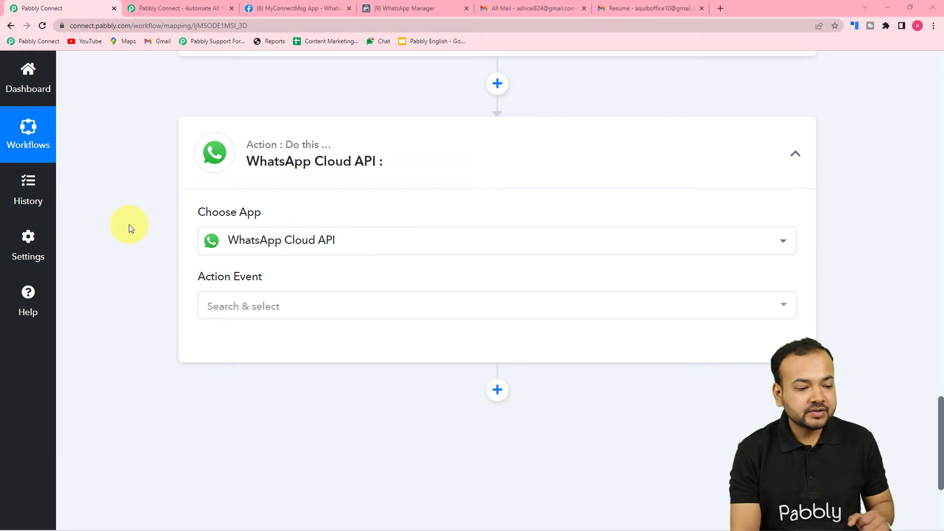
{"action": "scroll", "coordinate": [128, 225], "scroll_direction": "down", "scroll_amount": 2}
{"action": "left_click", "coordinate": [259, 208]}
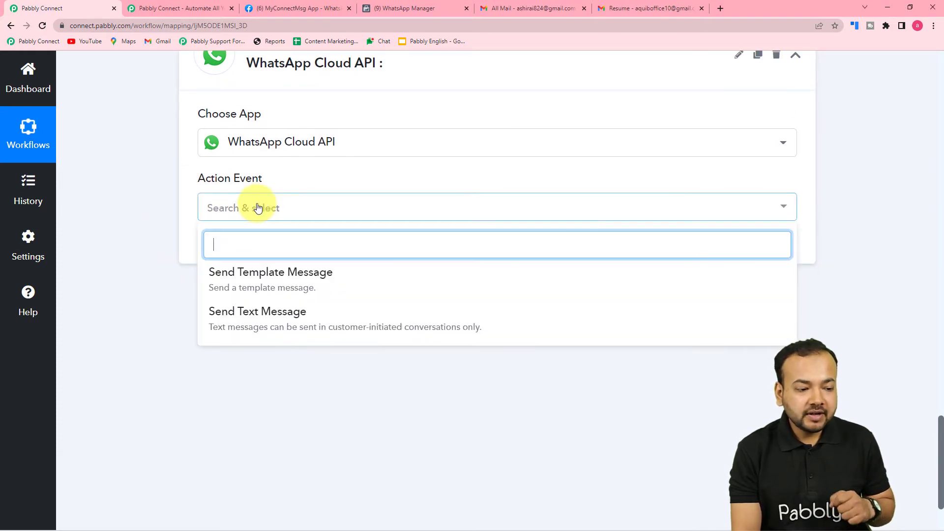
{"action": "left_click", "coordinate": [282, 284]}
Start a new WhatsApp Cloud API connection and review its token, Phone Number ID and WhatsApp Business Account ID fields
{"action": "left_click", "coordinate": [231, 253]}
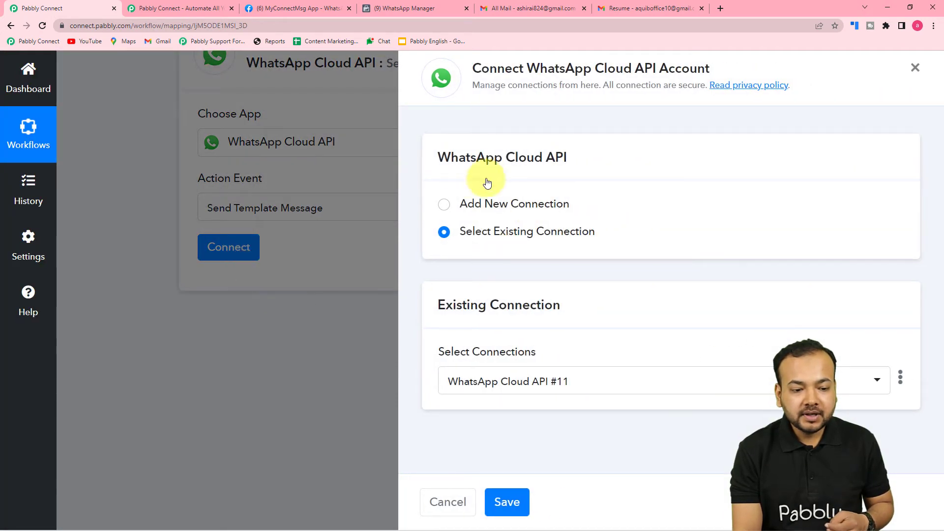
{"action": "left_click", "coordinate": [443, 204]}
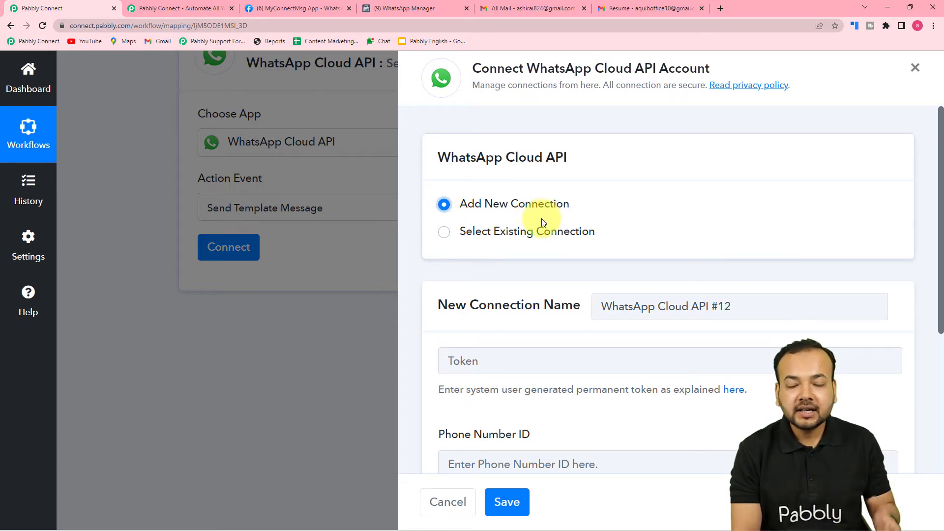
{"action": "scroll", "coordinate": [546, 221], "scroll_direction": "down", "scroll_amount": 3}
{"action": "scroll", "coordinate": [492, 191], "scroll_direction": "down", "scroll_amount": 1}
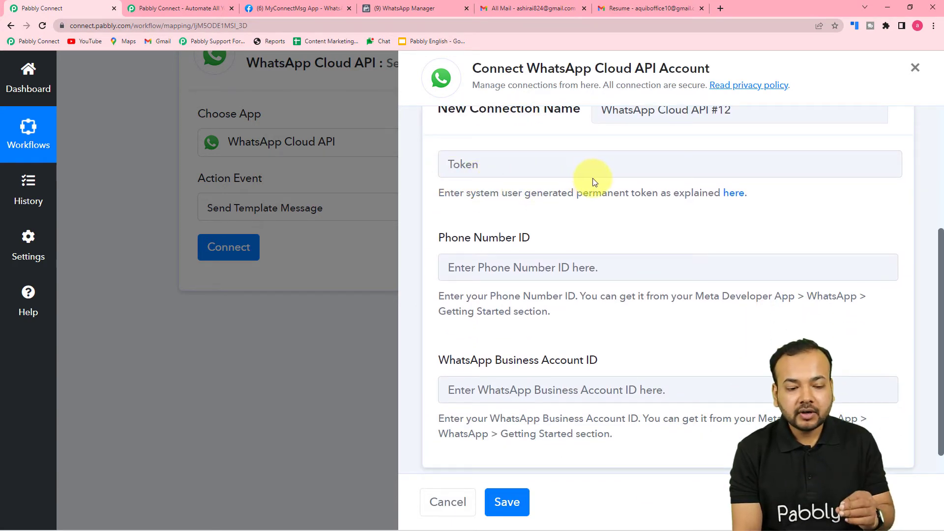
{"action": "scroll", "coordinate": [593, 180], "scroll_direction": "down", "scroll_amount": 1}
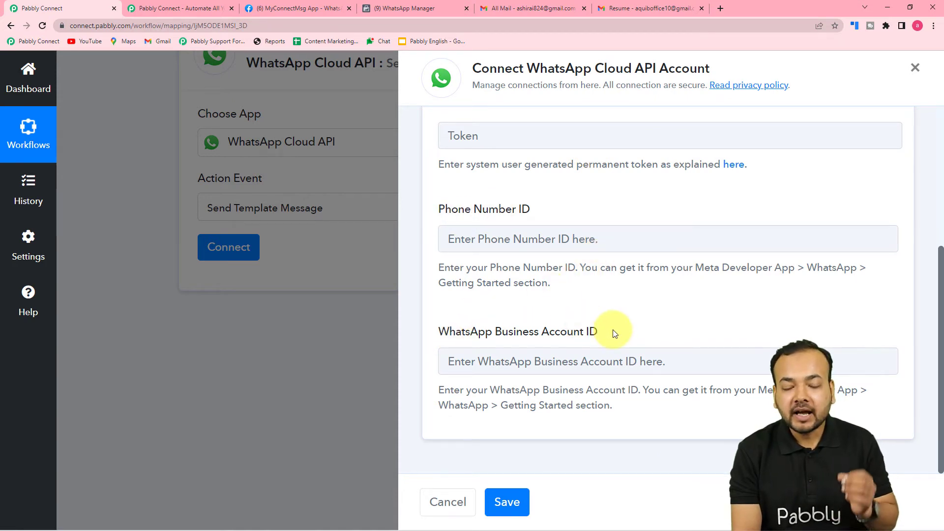
{"action": "scroll", "coordinate": [613, 333], "scroll_direction": "up", "scroll_amount": 2}
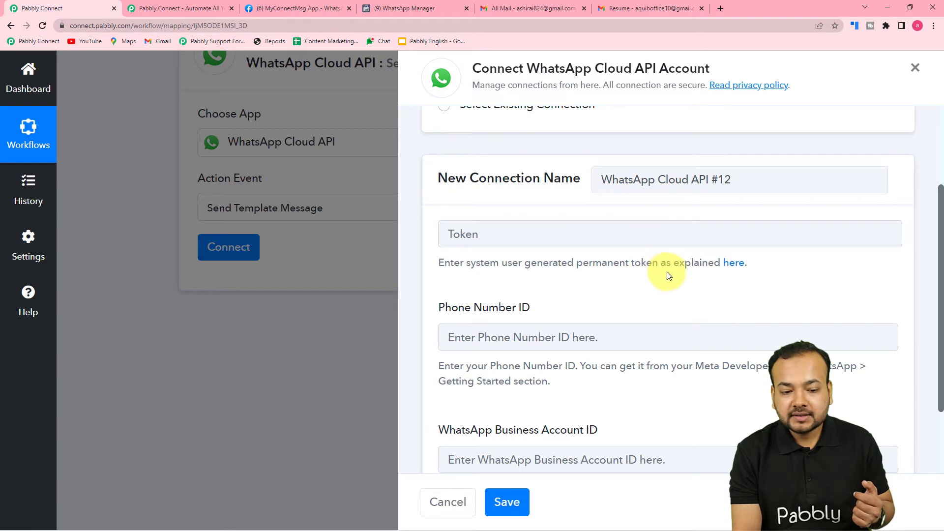
Open the linked Pabbly forum thread on WhatsApp Cloud API and examine its setup, permanent token and webhook instructions
{"action": "left_click", "coordinate": [732, 269]}
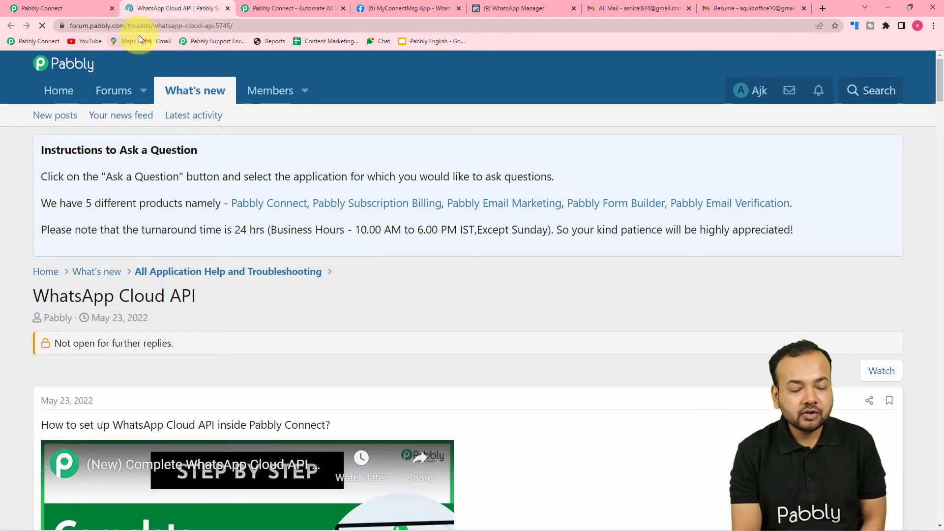
{"action": "scroll", "coordinate": [28, 160], "scroll_direction": "down", "scroll_amount": 5}
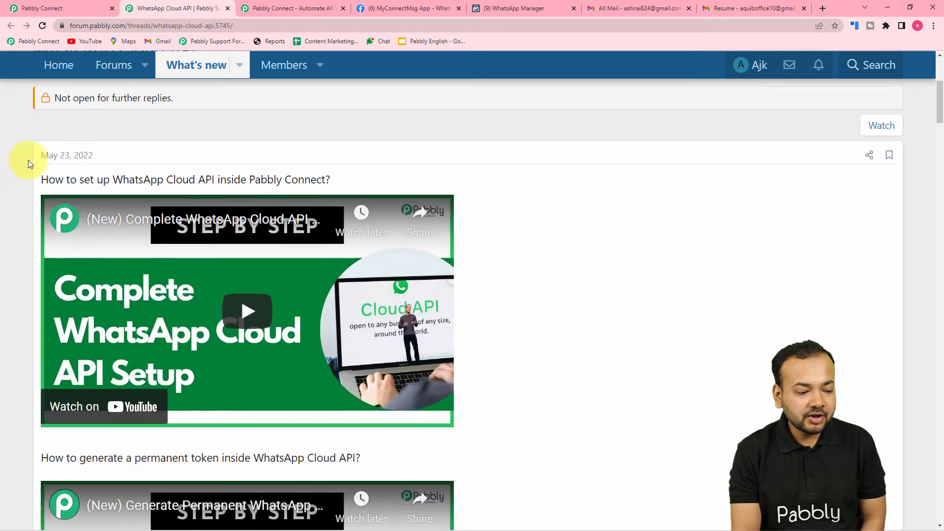
{"action": "scroll", "coordinate": [28, 160], "scroll_direction": "down", "scroll_amount": 2}
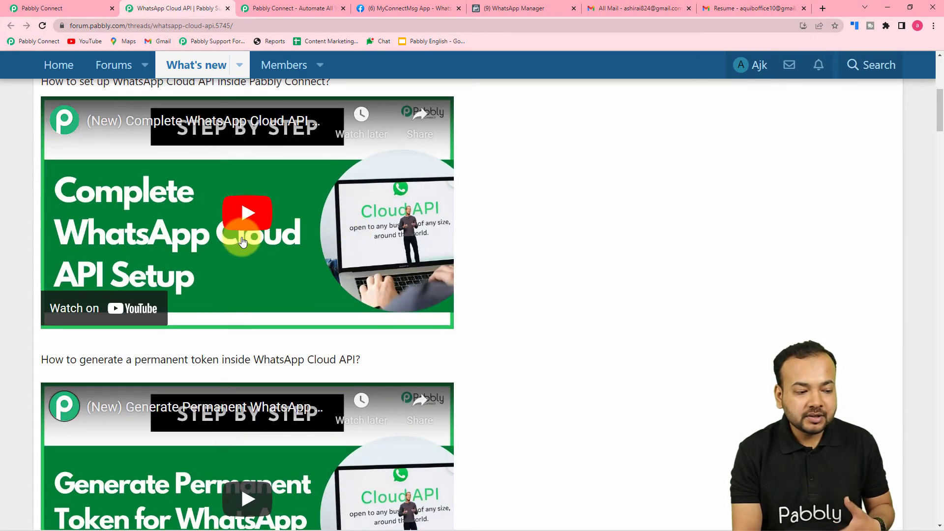
{"action": "scroll", "coordinate": [241, 240], "scroll_direction": "down", "scroll_amount": 5}
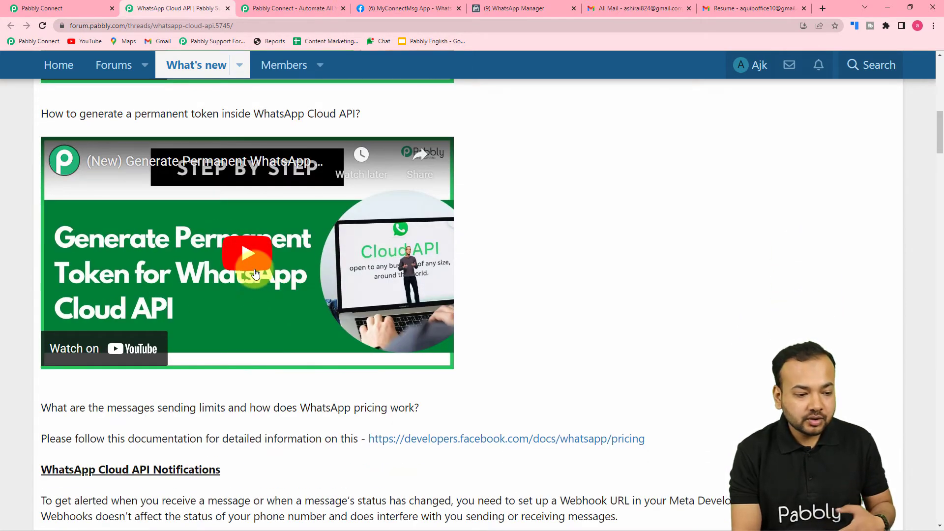
{"action": "scroll", "coordinate": [197, 303], "scroll_direction": "down", "scroll_amount": 2}
{"action": "scroll", "coordinate": [197, 304], "scroll_direction": "down", "scroll_amount": 8}
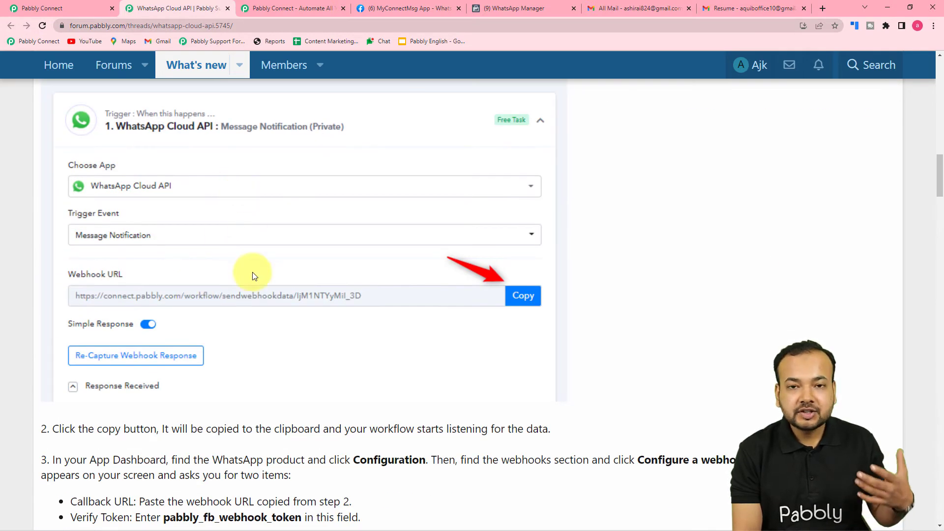
{"action": "scroll", "coordinate": [252, 275], "scroll_direction": "down", "scroll_amount": 4}
{"action": "scroll", "coordinate": [252, 275], "scroll_direction": "down", "scroll_amount": 10}
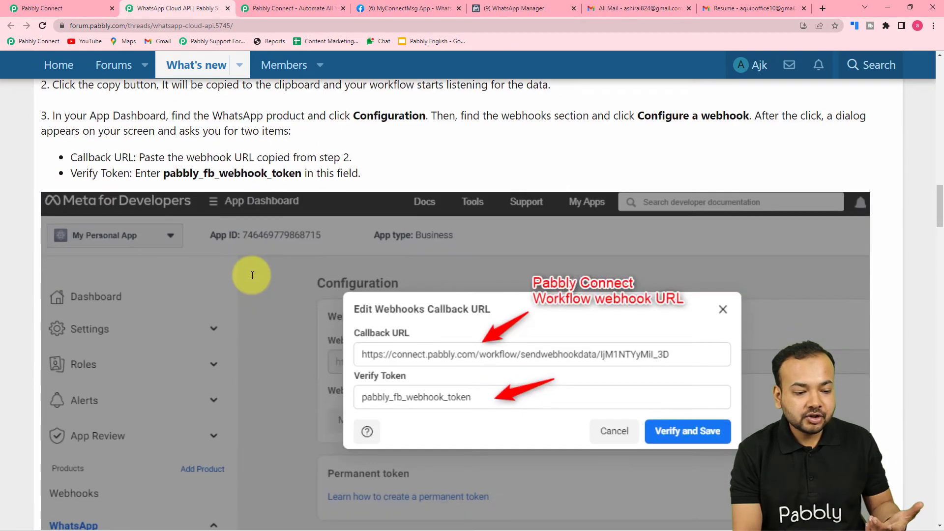
{"action": "scroll", "coordinate": [252, 277], "scroll_direction": "down", "scroll_amount": 5}
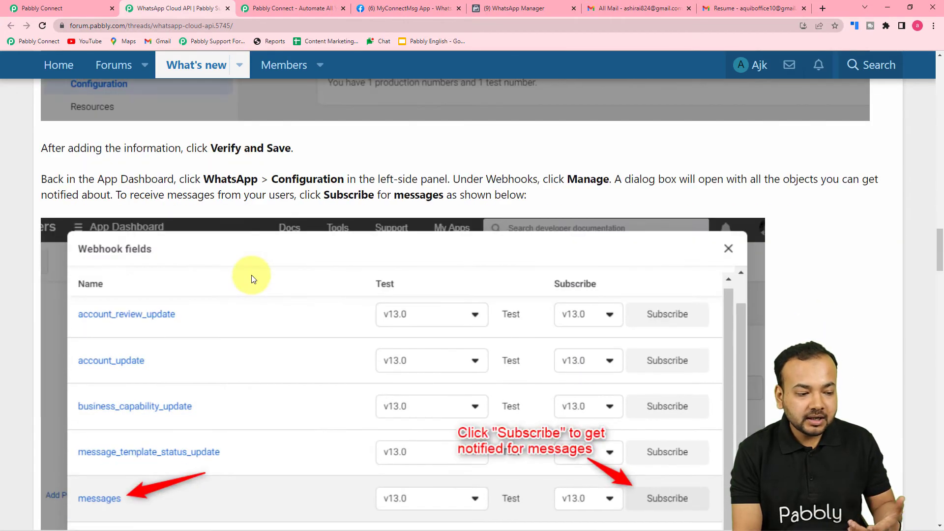
{"action": "scroll", "coordinate": [157, 275], "scroll_direction": "down", "scroll_amount": 9}
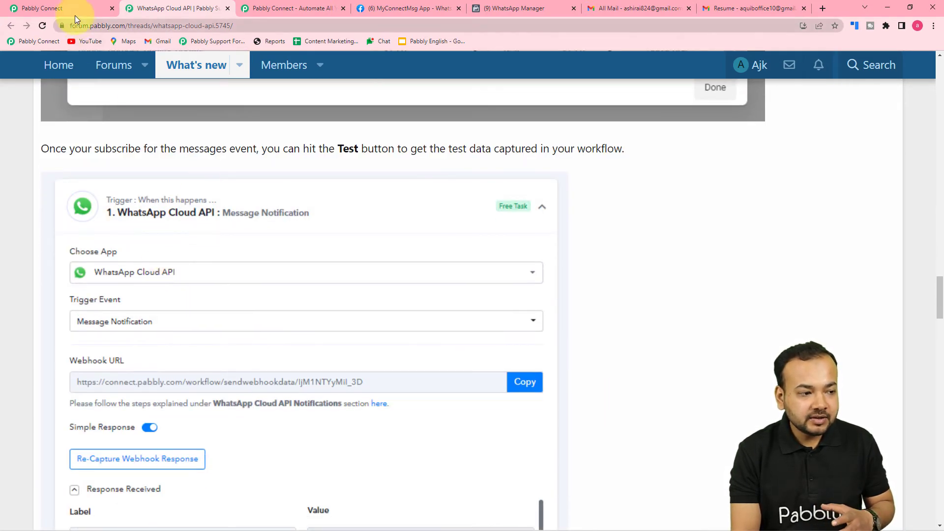
Copy the Phone Number ID from the Meta app's Getting Started page into the new WhatsApp Cloud API connection
{"action": "left_click", "coordinate": [75, 10]}
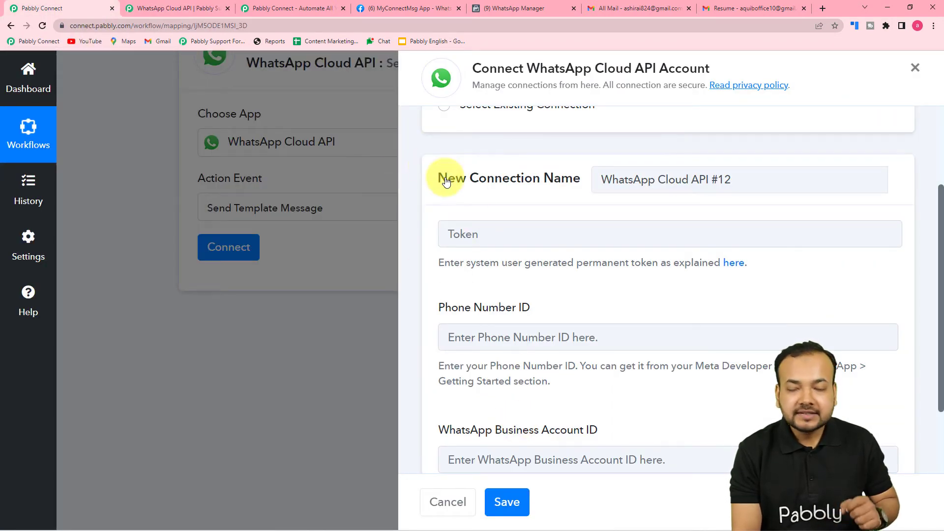
{"action": "left_click", "coordinate": [393, 10]}
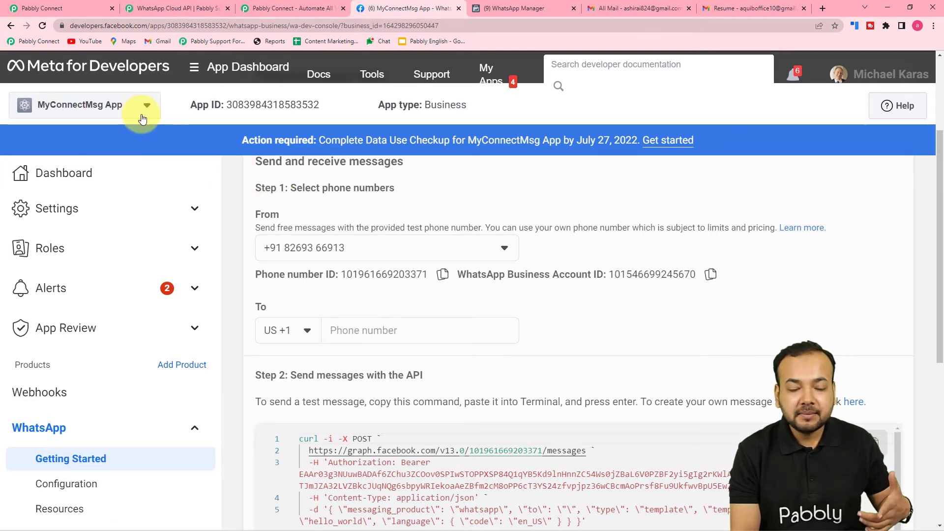
{"action": "scroll", "coordinate": [302, 242], "scroll_direction": "up", "scroll_amount": 3}
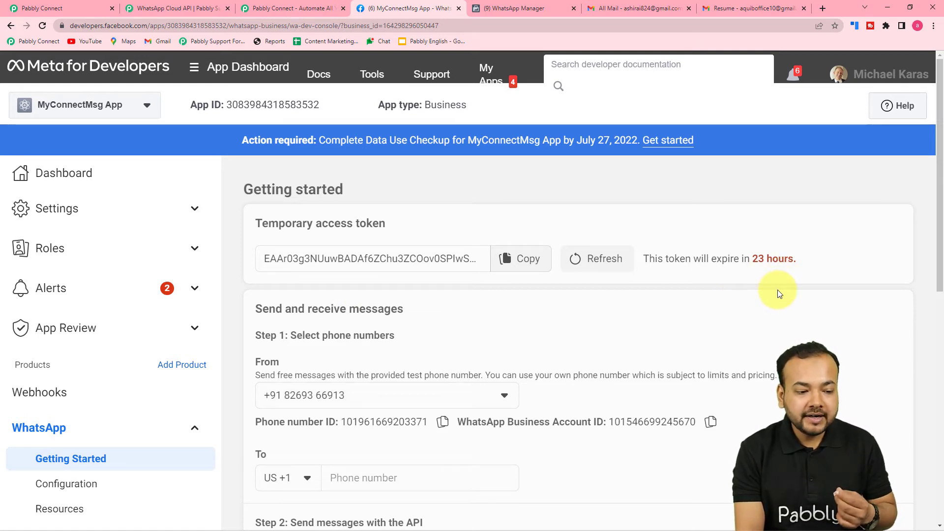
{"action": "scroll", "coordinate": [778, 293], "scroll_direction": "down", "scroll_amount": 2}
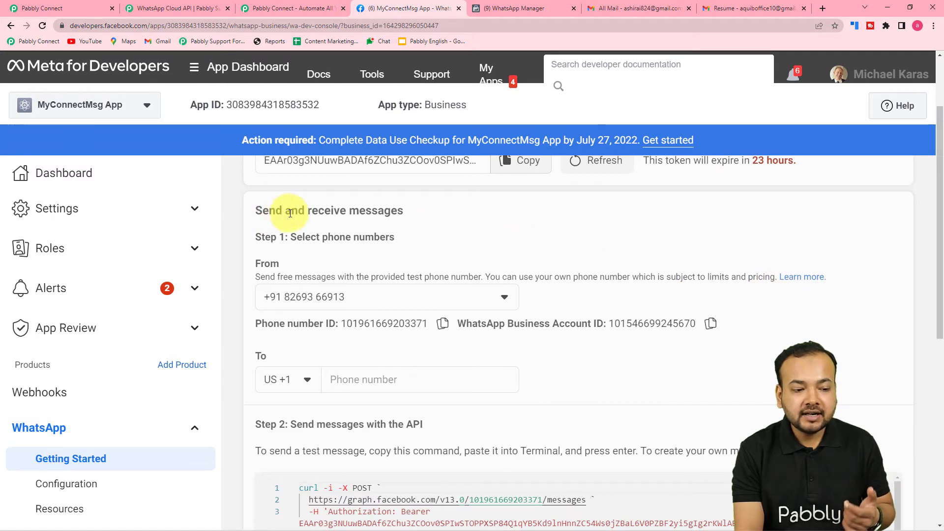
{"action": "scroll", "coordinate": [382, 213], "scroll_direction": "down", "scroll_amount": 1}
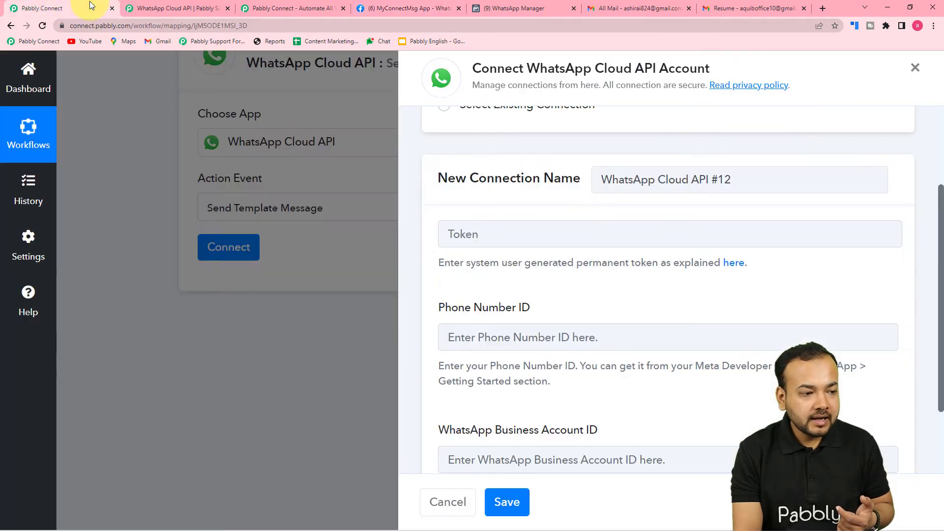
{"action": "left_click", "coordinate": [92, 7]}
{"action": "right_click", "coordinate": [483, 334]}
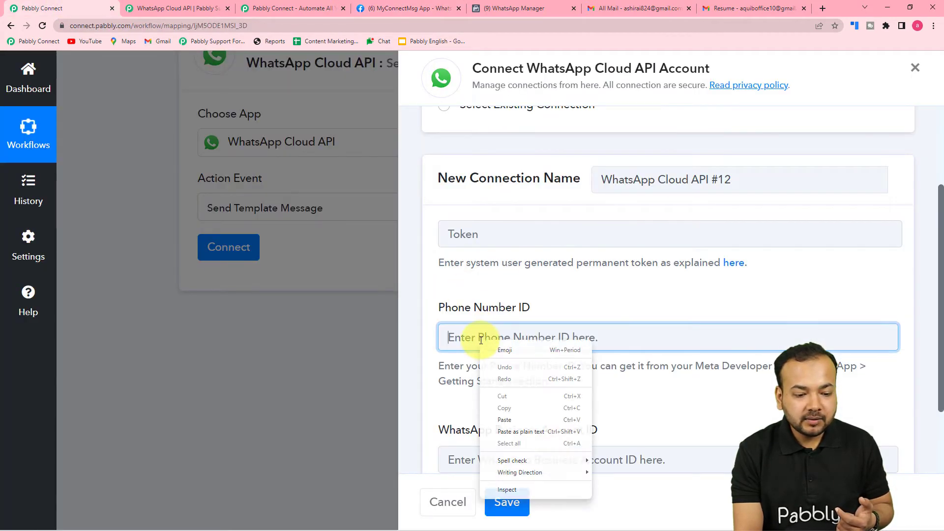
{"action": "left_click", "coordinate": [503, 418]}
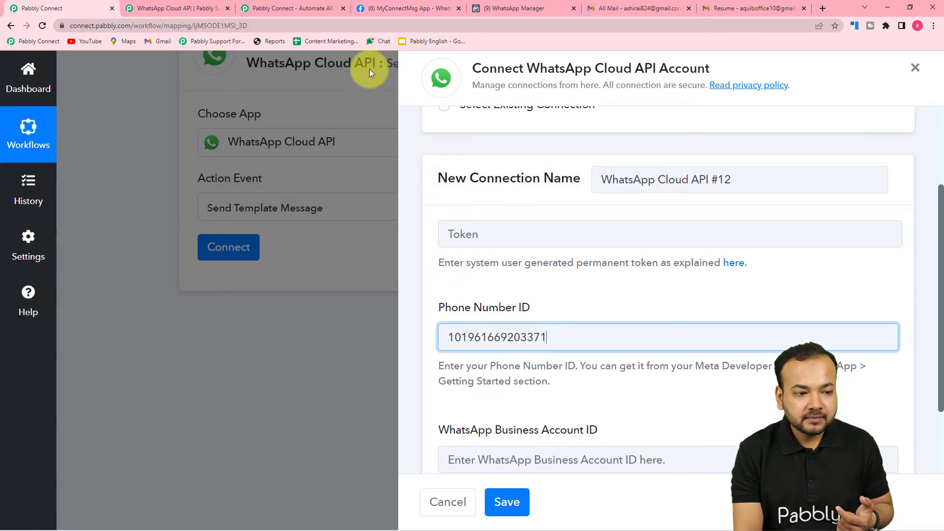
Copy the WhatsApp Business Account ID from the Meta developer page into the matching field of the new connection
{"action": "left_click", "coordinate": [383, 9]}
{"action": "scroll", "coordinate": [454, 261], "scroll_direction": "down", "scroll_amount": 1}
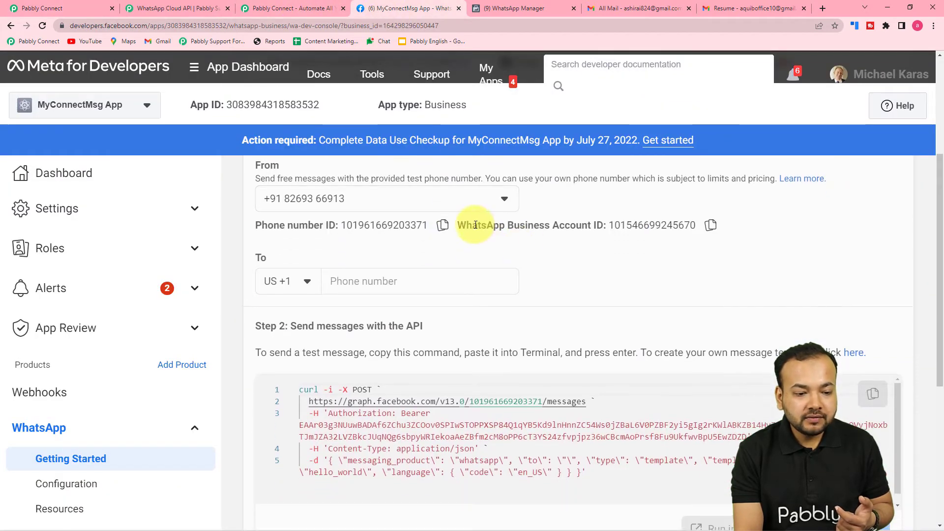
{"action": "left_click", "coordinate": [710, 225]}
{"action": "left_click", "coordinate": [74, 8]}
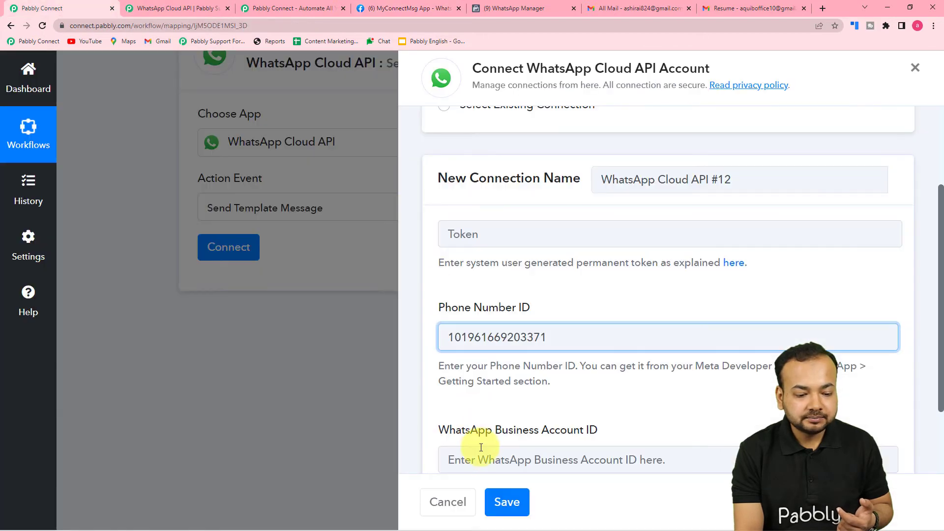
{"action": "scroll", "coordinate": [480, 443], "scroll_direction": "down", "scroll_amount": 2}
{"action": "left_click", "coordinate": [491, 356]}
{"action": "right_click", "coordinate": [491, 356]}
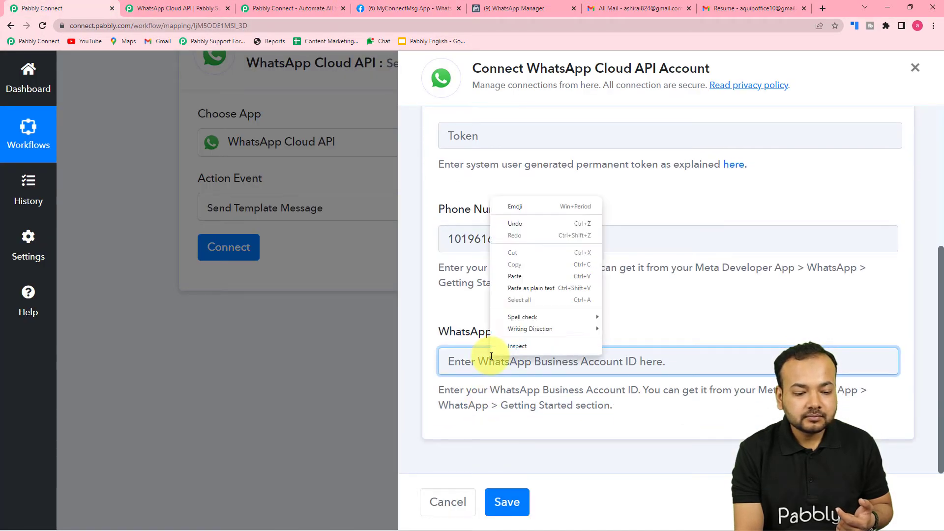
{"action": "left_click", "coordinate": [509, 289]}
Review the new connection form's token, Phone Number ID and WhatsApp Business Account ID fields and its connection options
{"action": "scroll", "coordinate": [509, 292], "scroll_direction": "up", "scroll_amount": 3}
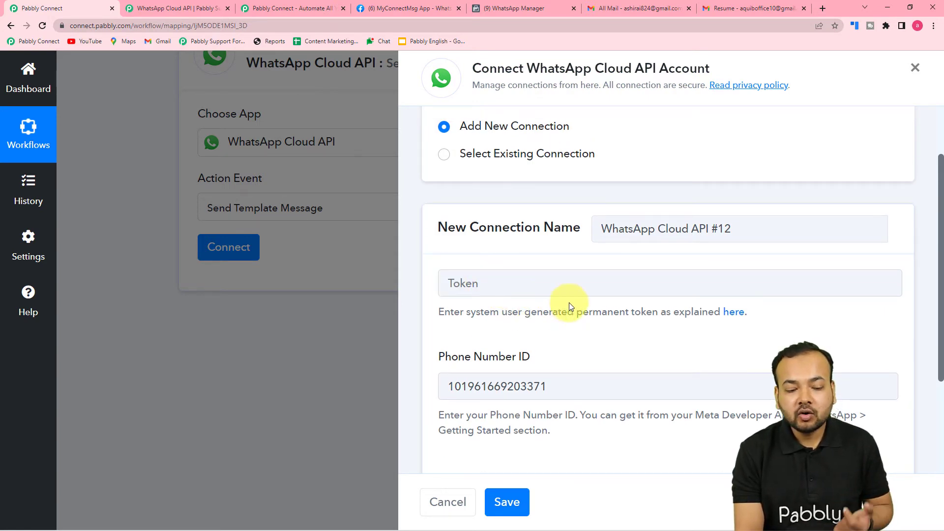
{"action": "scroll", "coordinate": [612, 300], "scroll_direction": "down", "scroll_amount": 3}
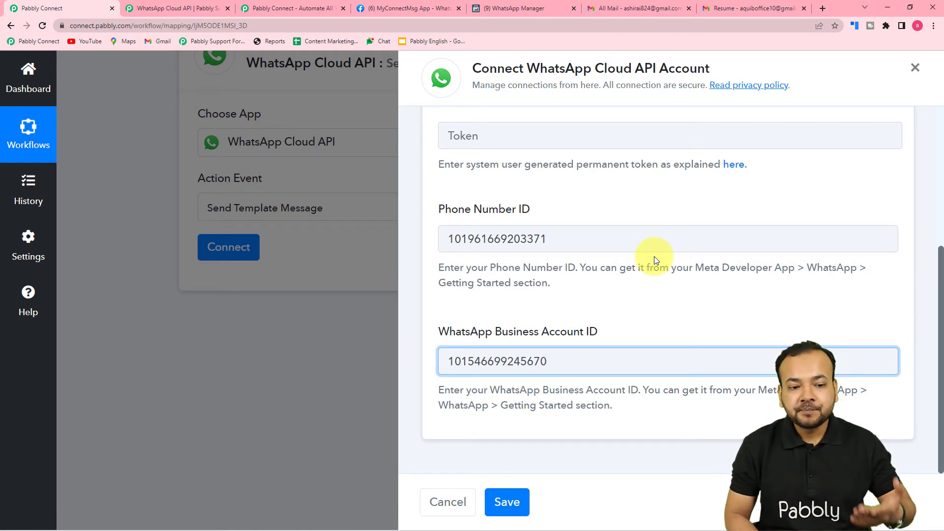
{"action": "scroll", "coordinate": [654, 256], "scroll_direction": "up", "scroll_amount": 5}
{"action": "scroll", "coordinate": [605, 202], "scroll_direction": "down", "scroll_amount": 2}
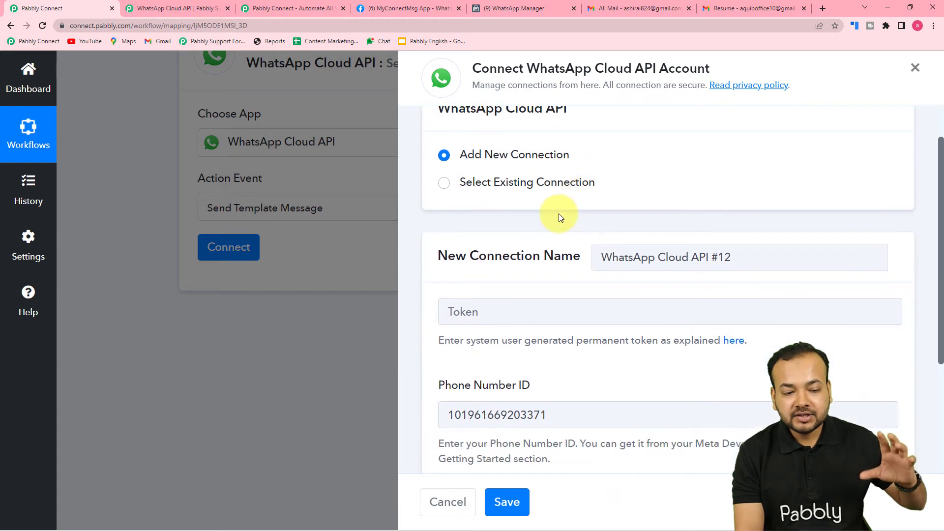
{"action": "scroll", "coordinate": [559, 258], "scroll_direction": "down", "scroll_amount": 2}
{"action": "scroll", "coordinate": [559, 267], "scroll_direction": "up", "scroll_amount": 5}
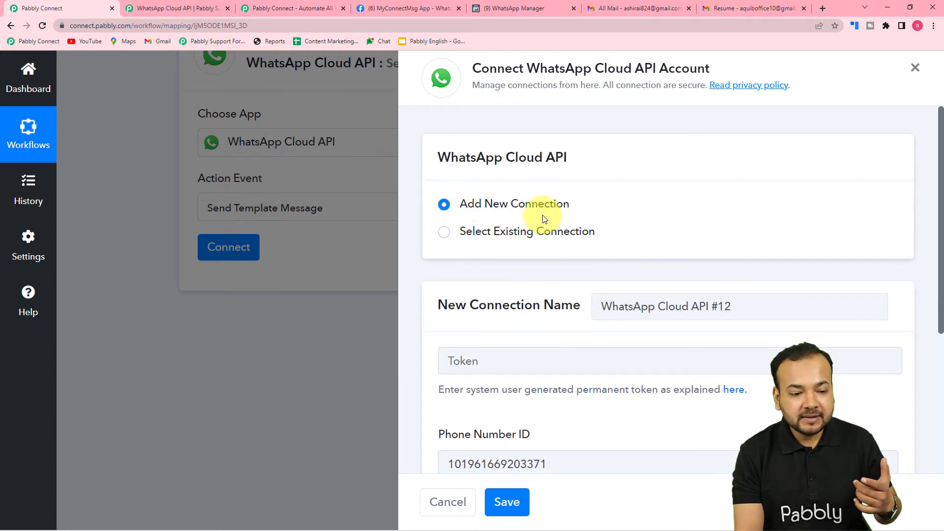
{"action": "scroll", "coordinate": [564, 377], "scroll_direction": "down", "scroll_amount": 3}
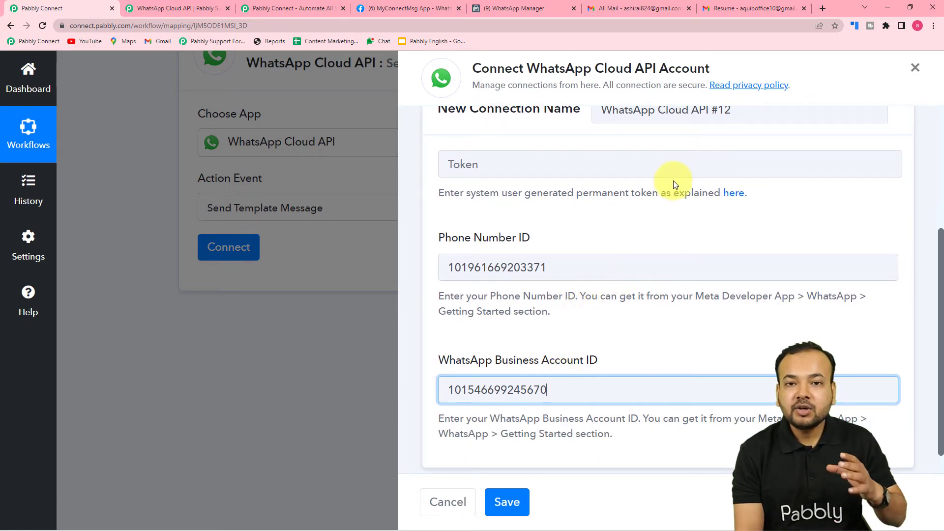
{"action": "scroll", "coordinate": [683, 185], "scroll_direction": "up", "scroll_amount": 3}
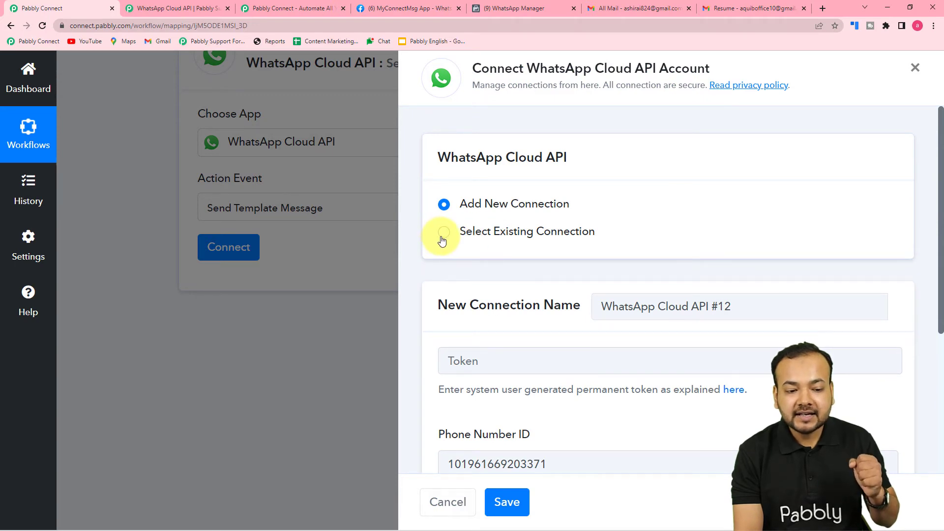
Choose the existing connection "WhatsApp Cloud API Final" for the Send Template Message action and save it
{"action": "left_click", "coordinate": [443, 233]}
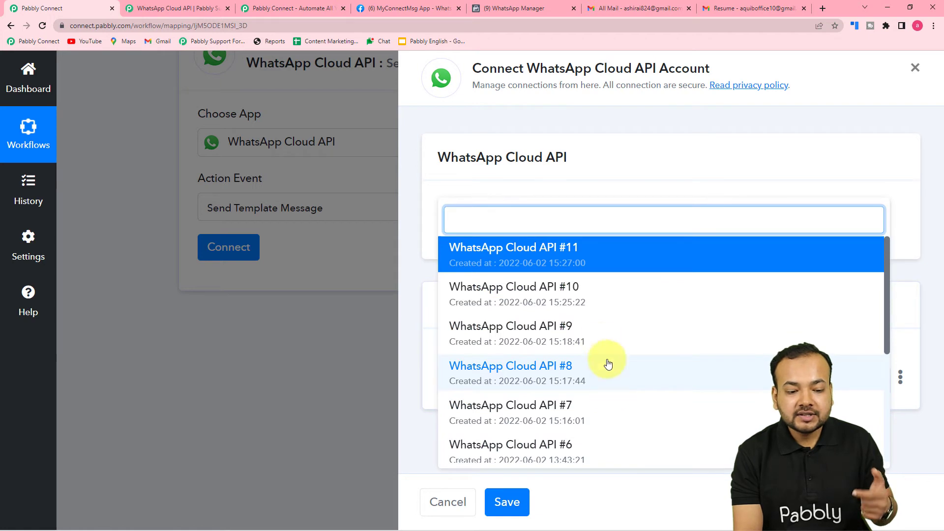
{"action": "scroll", "coordinate": [596, 393], "scroll_direction": "down", "scroll_amount": 3}
{"action": "scroll", "coordinate": [594, 429], "scroll_direction": "down", "scroll_amount": 2}
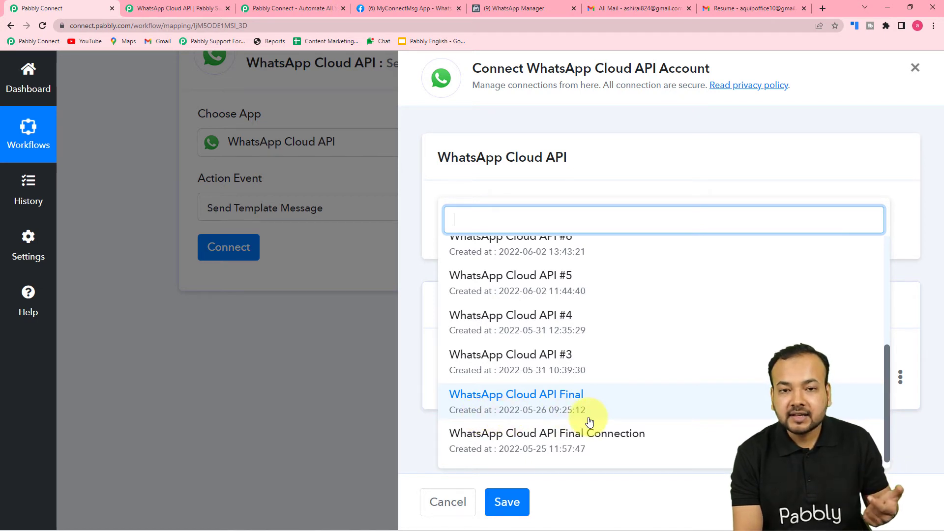
{"action": "left_click", "coordinate": [572, 419]}
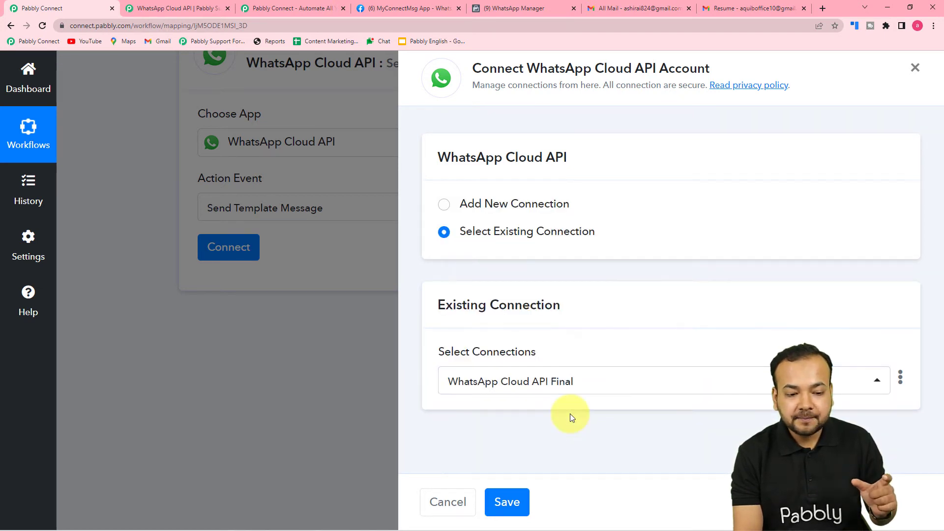
{"action": "left_click", "coordinate": [516, 505]}
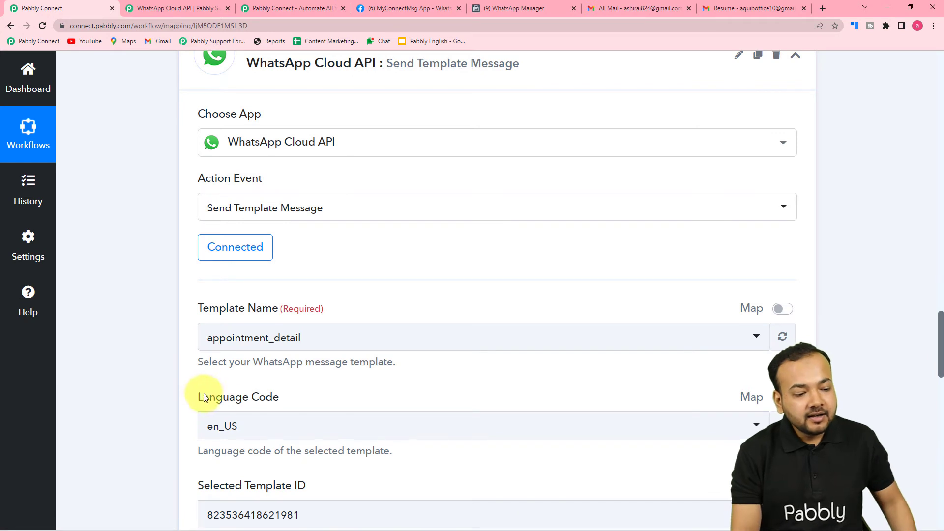
Review the action's template fields and open the WhatsApp message templates list from the Meta app's Getting Started page
{"action": "scroll", "coordinate": [197, 393], "scroll_direction": "down", "scroll_amount": 3}
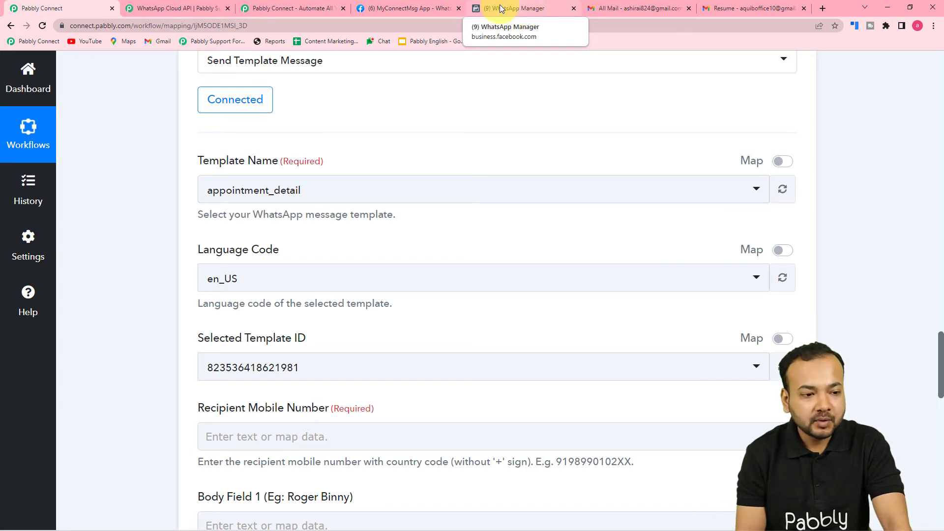
{"action": "left_click", "coordinate": [423, 8]}
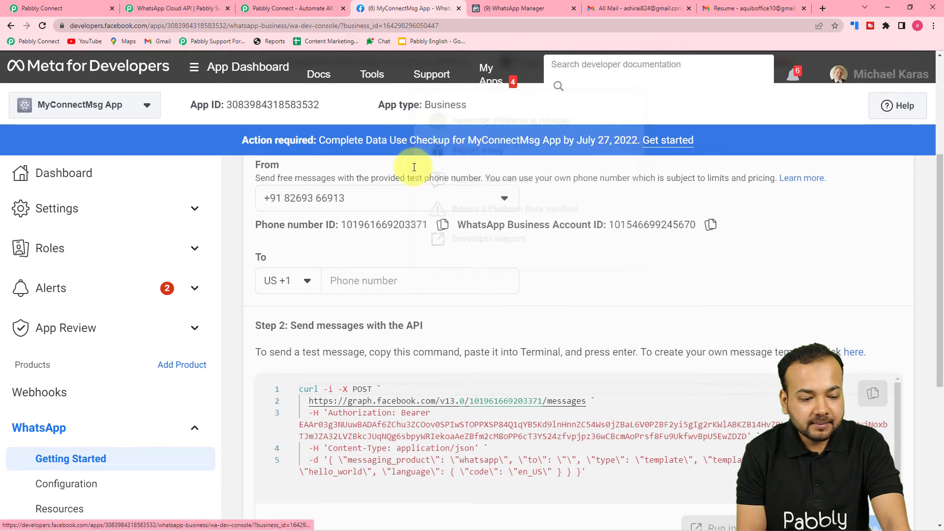
{"action": "scroll", "coordinate": [418, 221], "scroll_direction": "down", "scroll_amount": 1}
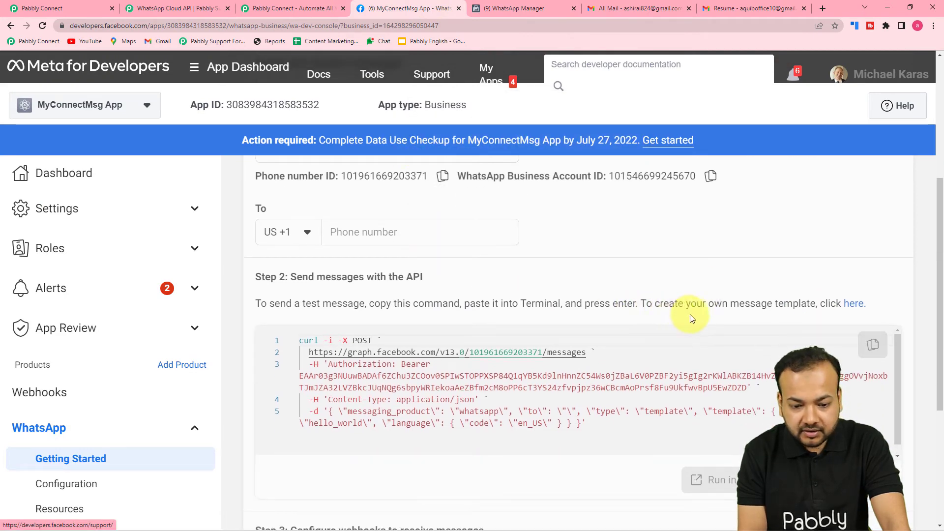
{"action": "left_click", "coordinate": [854, 306]}
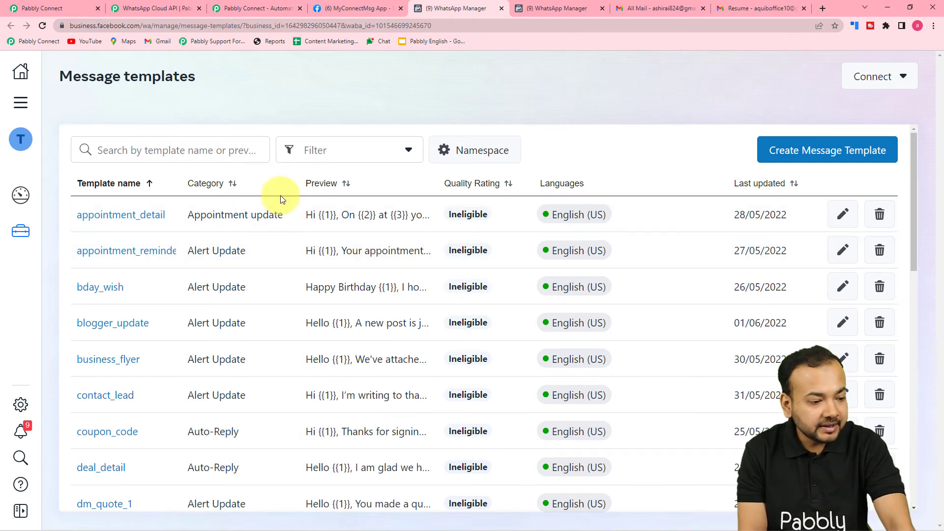
Open the contact_lead message template, examine its header, body, footer, buttons and preview, and close it without changes
{"action": "scroll", "coordinate": [256, 305], "scroll_direction": "down", "scroll_amount": 3}
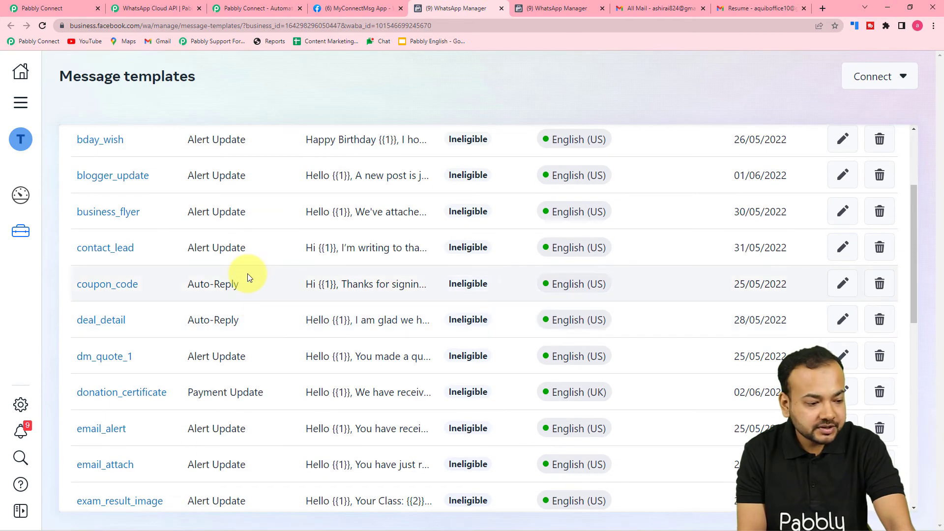
{"action": "scroll", "coordinate": [248, 278], "scroll_direction": "up", "scroll_amount": 1}
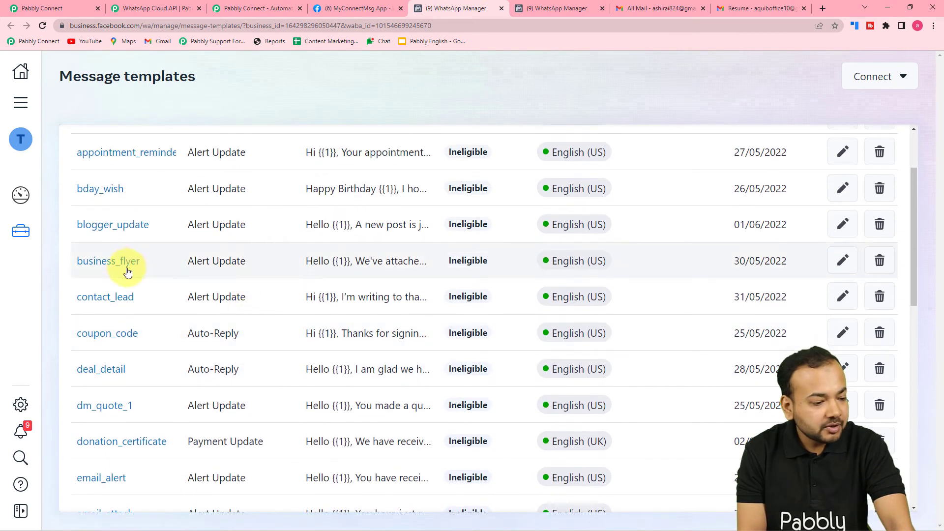
{"action": "left_click", "coordinate": [120, 299]}
{"action": "scroll", "coordinate": [379, 376], "scroll_direction": "down", "scroll_amount": 5}
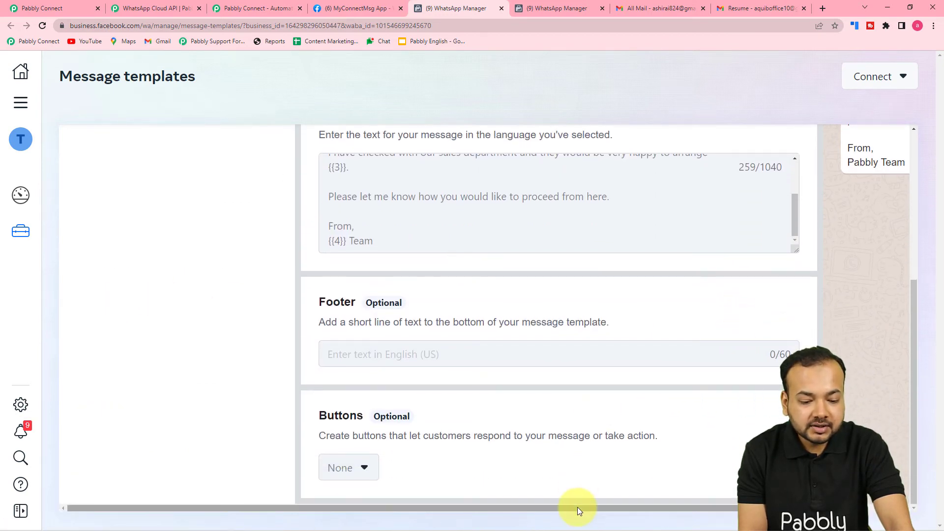
{"action": "left_click_drag", "start_coordinate": [578, 506], "coordinate": [698, 507]}
{"action": "scroll", "coordinate": [741, 453], "scroll_direction": "up", "scroll_amount": 4}
{"action": "scroll", "coordinate": [742, 453], "scroll_direction": "up", "scroll_amount": 1}
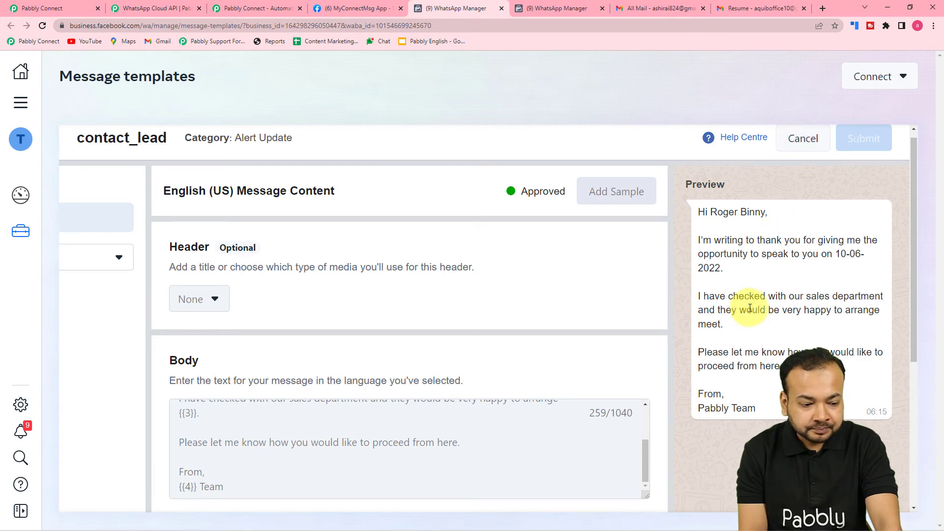
{"action": "scroll", "coordinate": [738, 246], "scroll_direction": "down", "scroll_amount": 2}
{"action": "scroll", "coordinate": [717, 204], "scroll_direction": "up", "scroll_amount": 2}
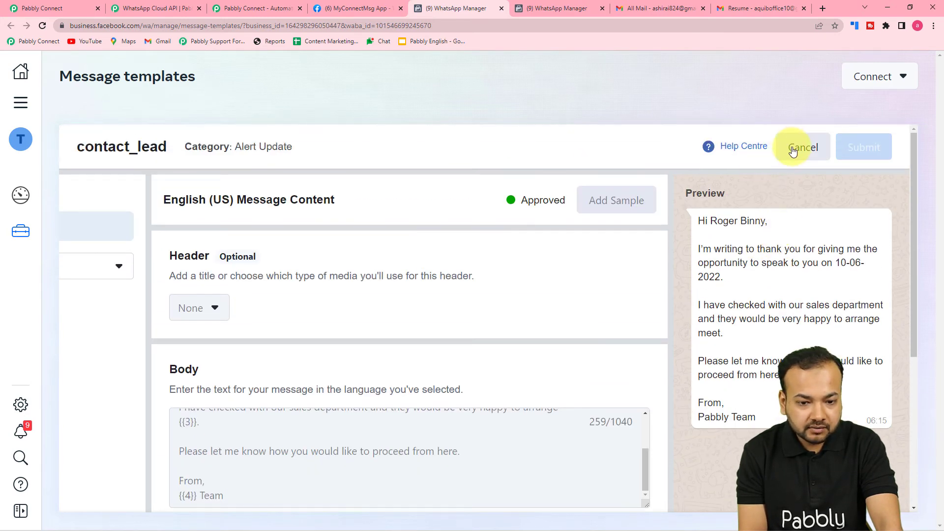
{"action": "left_click", "coordinate": [793, 151]}
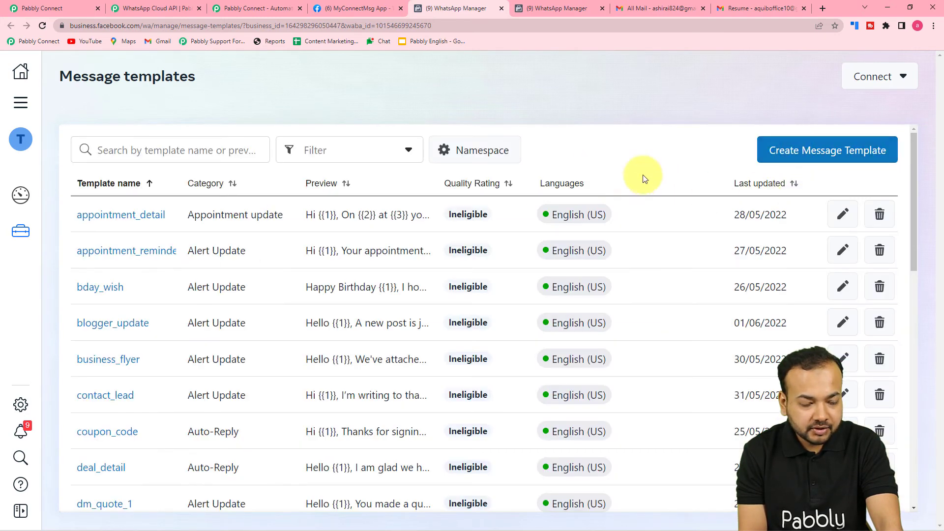
Start a new message template with the Marketing category, the name "name" and the language English (US), and continue to its content
{"action": "left_click", "coordinate": [833, 155]}
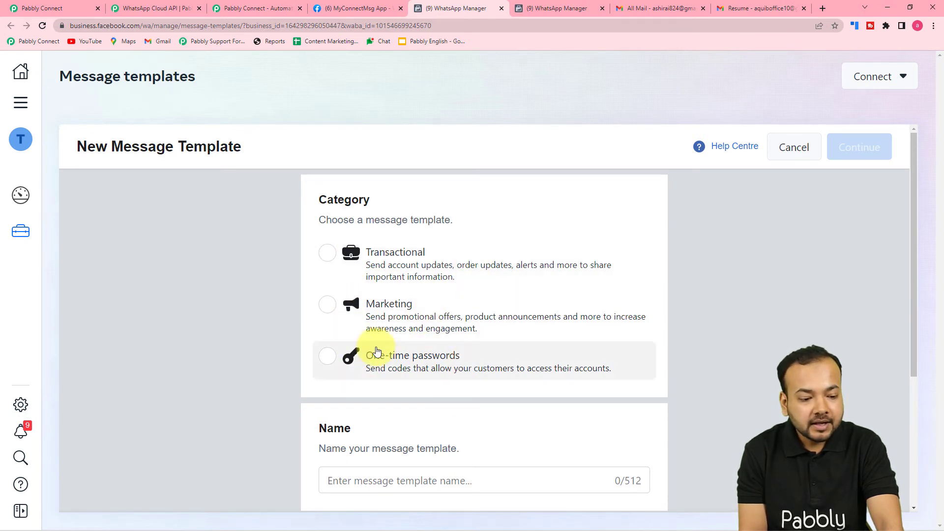
{"action": "left_click", "coordinate": [327, 316]}
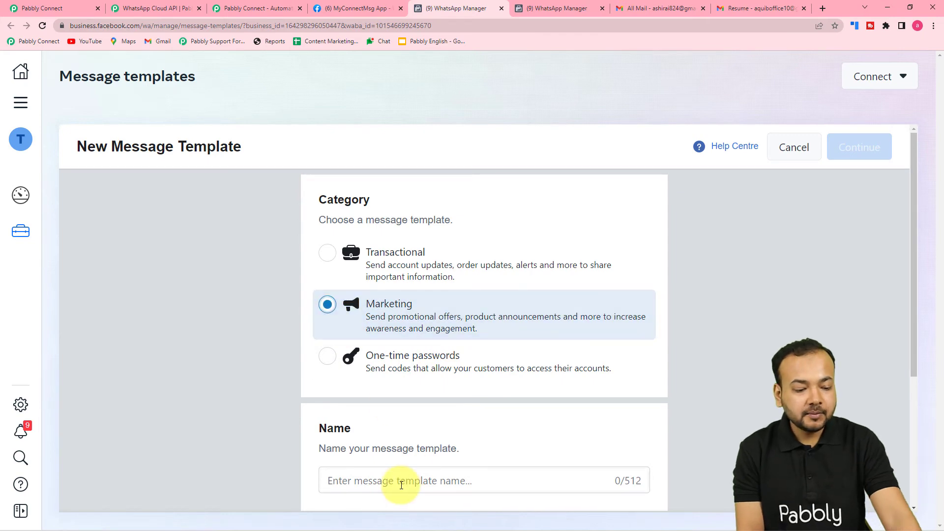
{"action": "scroll", "coordinate": [407, 485], "scroll_direction": "down", "scroll_amount": 2}
{"action": "left_click", "coordinate": [432, 379]}
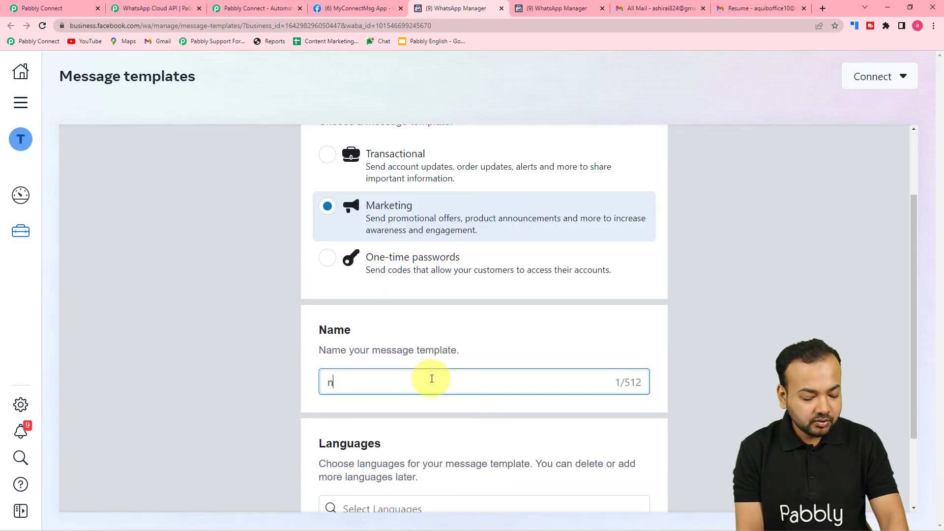
{"action": "scroll", "coordinate": [418, 374], "scroll_direction": "down", "scroll_amount": 3}
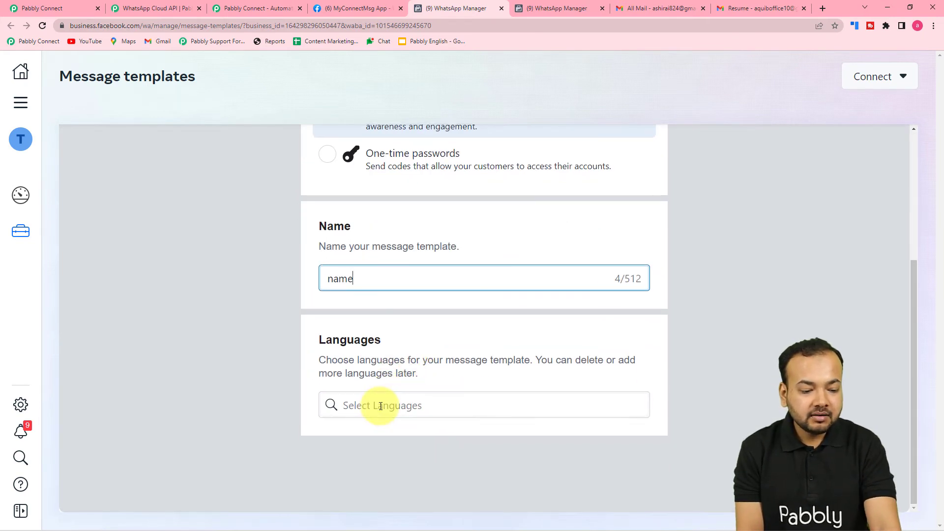
{"action": "left_click", "coordinate": [380, 406]}
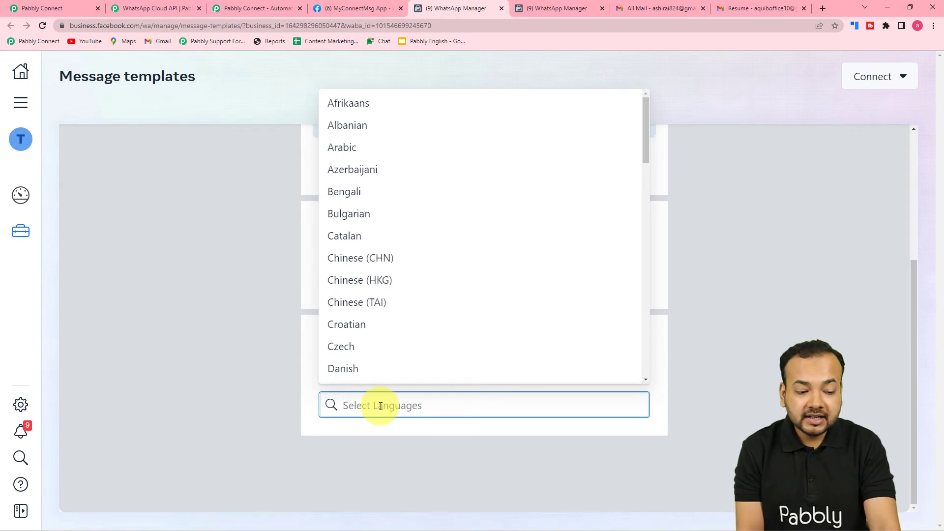
{"action": "type", "text": "eng"}
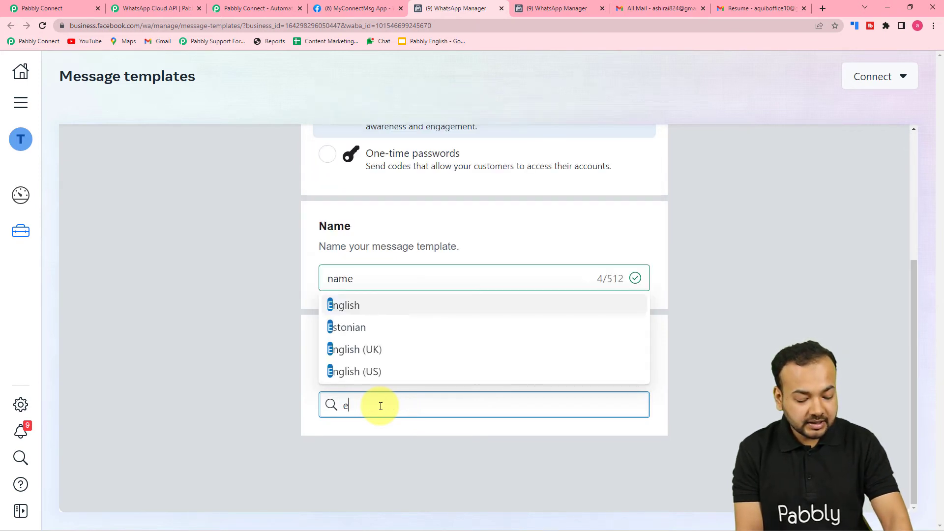
{"action": "left_click", "coordinate": [377, 379]}
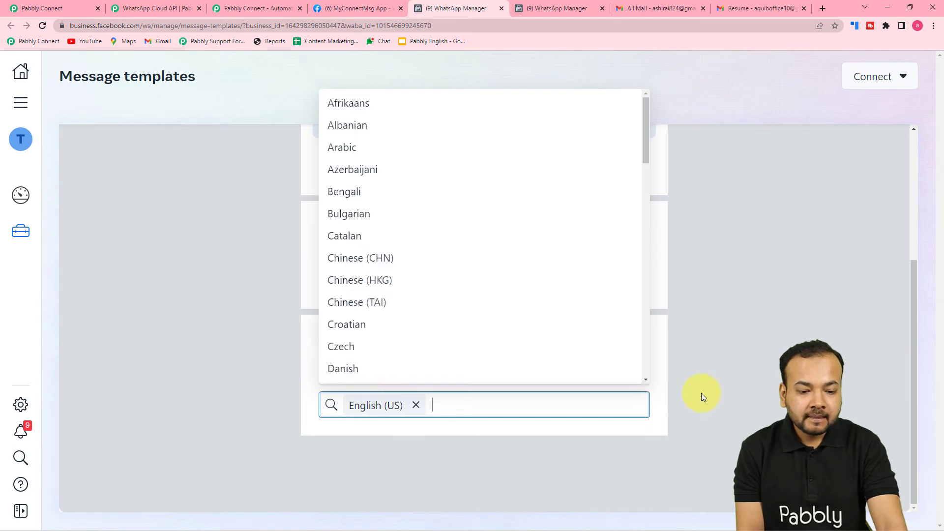
{"action": "left_click", "coordinate": [704, 393]}
{"action": "scroll", "coordinate": [747, 408], "scroll_direction": "up", "scroll_amount": 4}
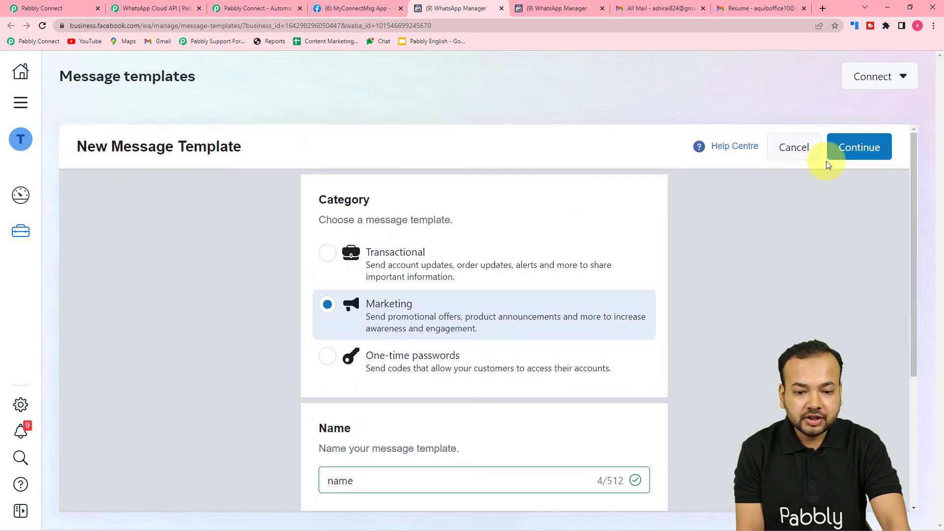
{"action": "left_click", "coordinate": [858, 147]}
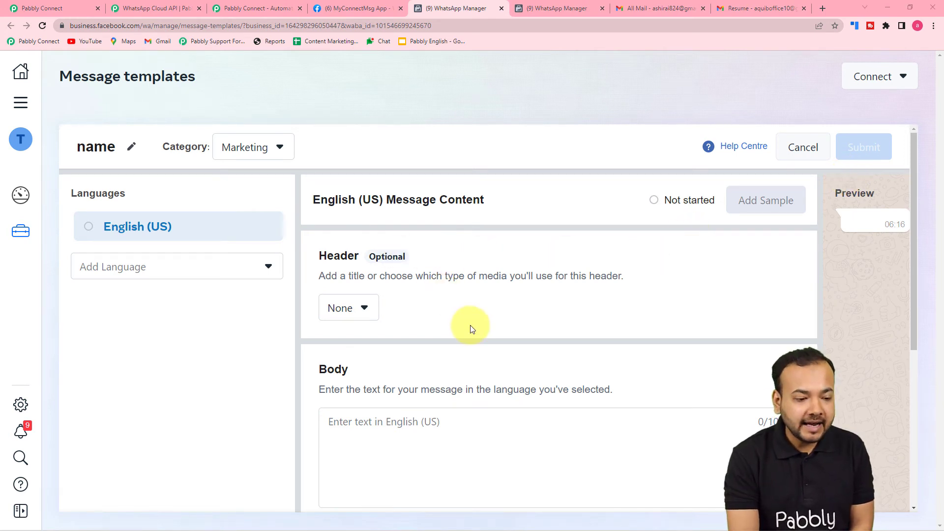
Set the template's header type to Media and enter the body text "Hello" followed by a variable
{"action": "scroll", "coordinate": [433, 323], "scroll_direction": "down", "scroll_amount": 1}
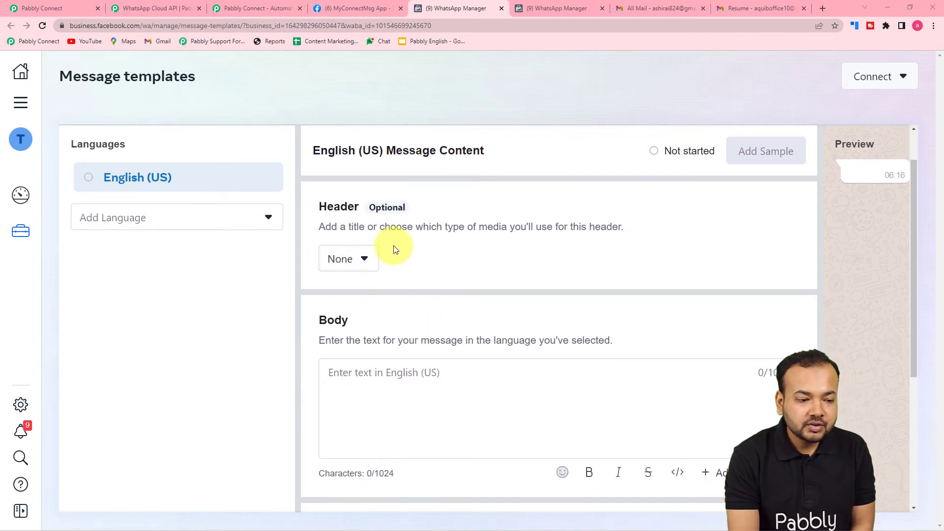
{"action": "left_click", "coordinate": [352, 262]}
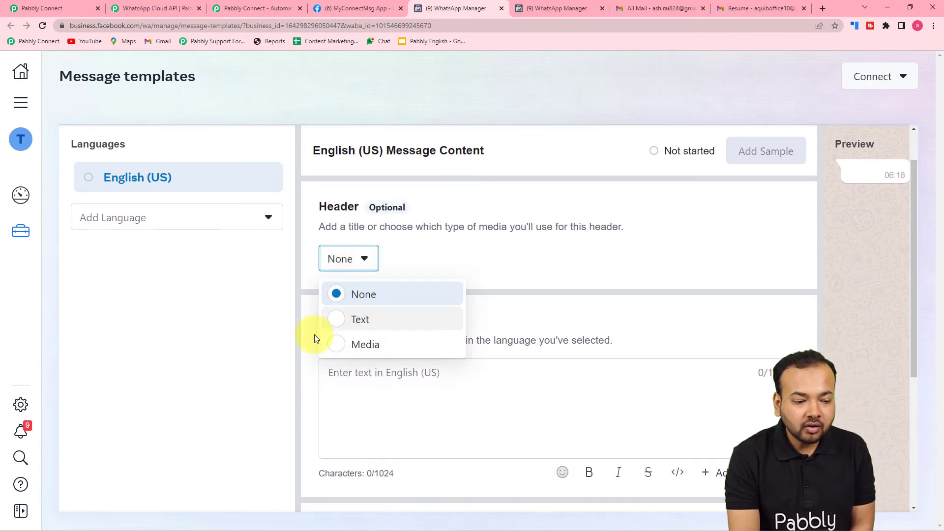
{"action": "left_click", "coordinate": [347, 353]}
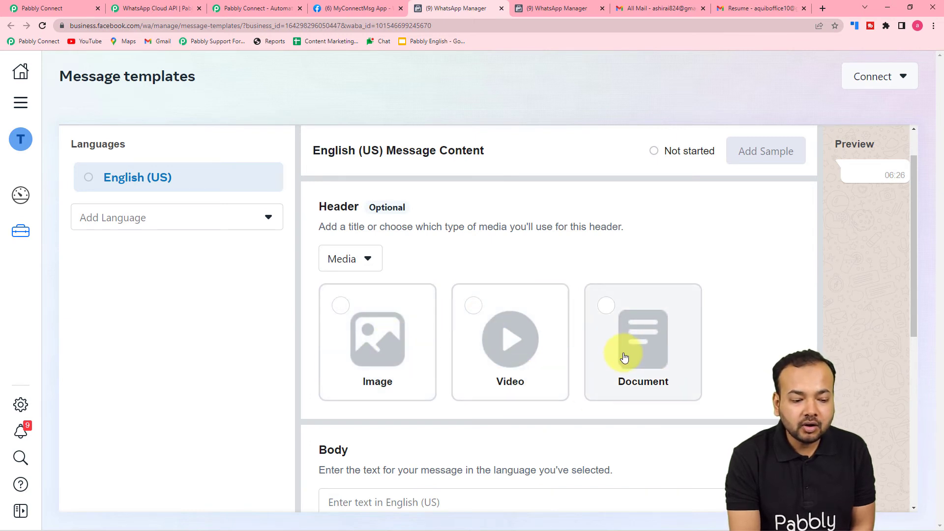
{"action": "scroll", "coordinate": [625, 358], "scroll_direction": "down", "scroll_amount": 4}
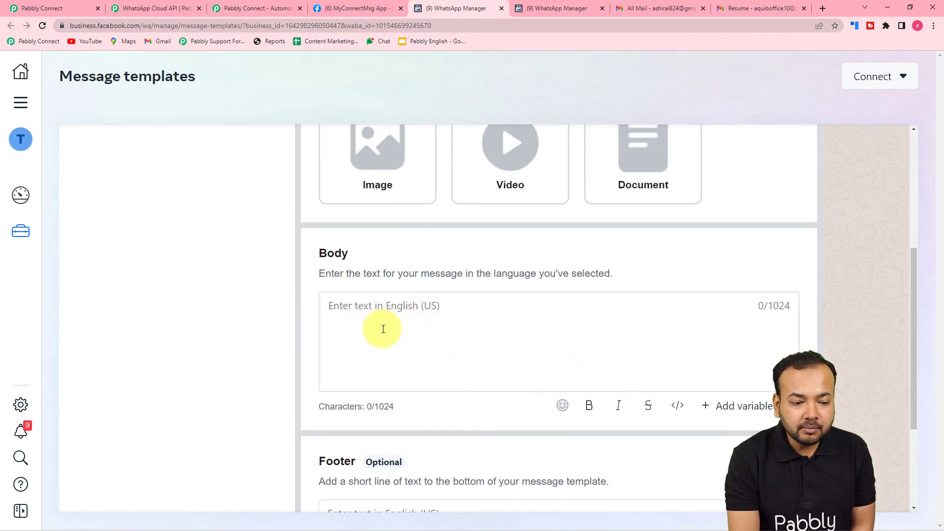
{"action": "left_click", "coordinate": [419, 338]}
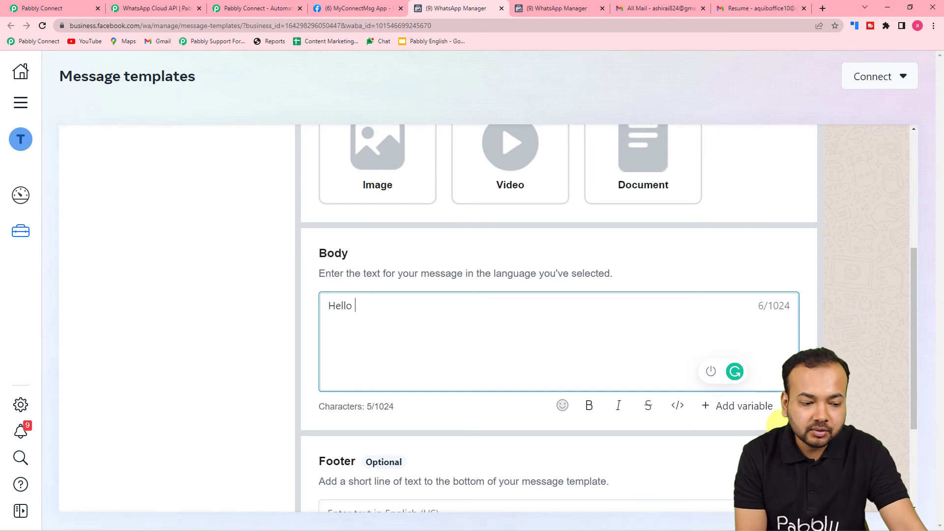
{"action": "left_click", "coordinate": [724, 413]}
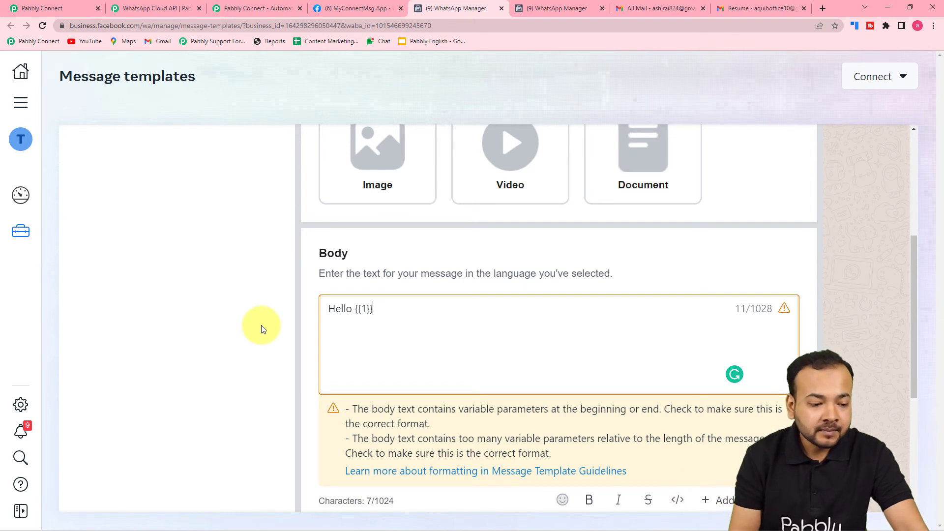
Review the new template's footer, buttons and message preview, and discard the unsubmitted template
{"action": "scroll", "coordinate": [261, 326], "scroll_direction": "down", "scroll_amount": 1}
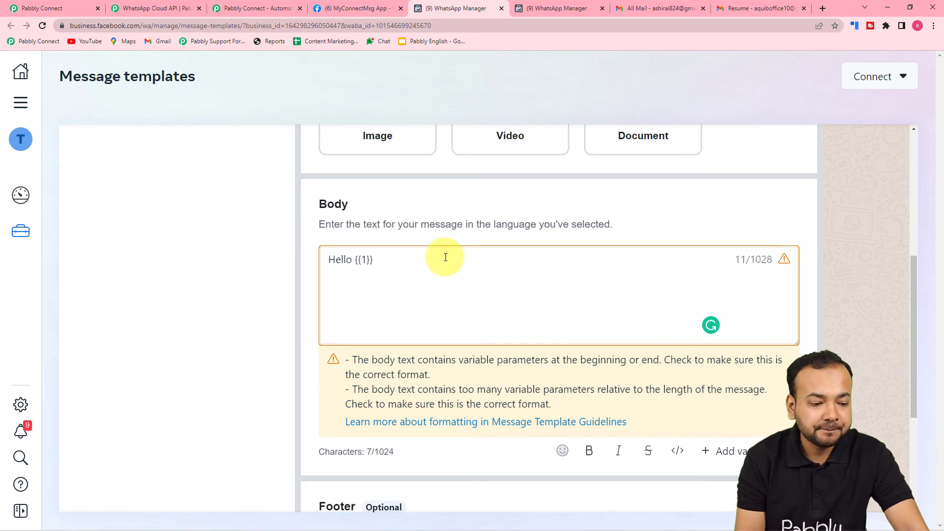
{"action": "scroll", "coordinate": [446, 257], "scroll_direction": "down", "scroll_amount": 4}
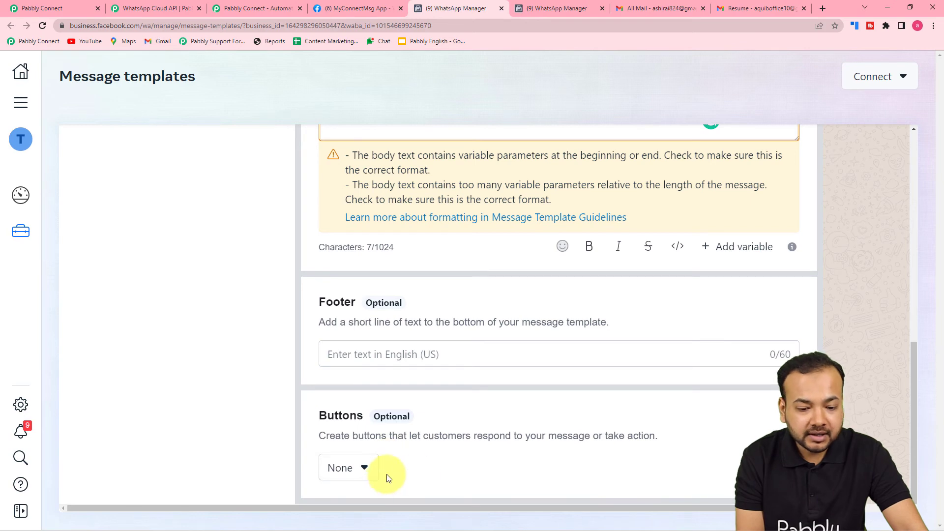
{"action": "left_click_drag", "start_coordinate": [677, 507], "coordinate": [802, 507]}
{"action": "scroll", "coordinate": [894, 409], "scroll_direction": "up", "scroll_amount": 10}
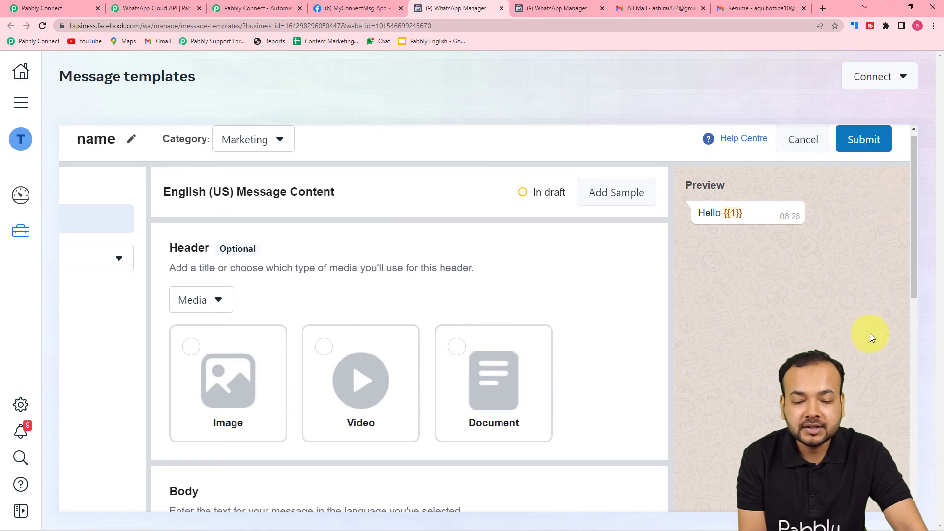
{"action": "left_click", "coordinate": [801, 140]}
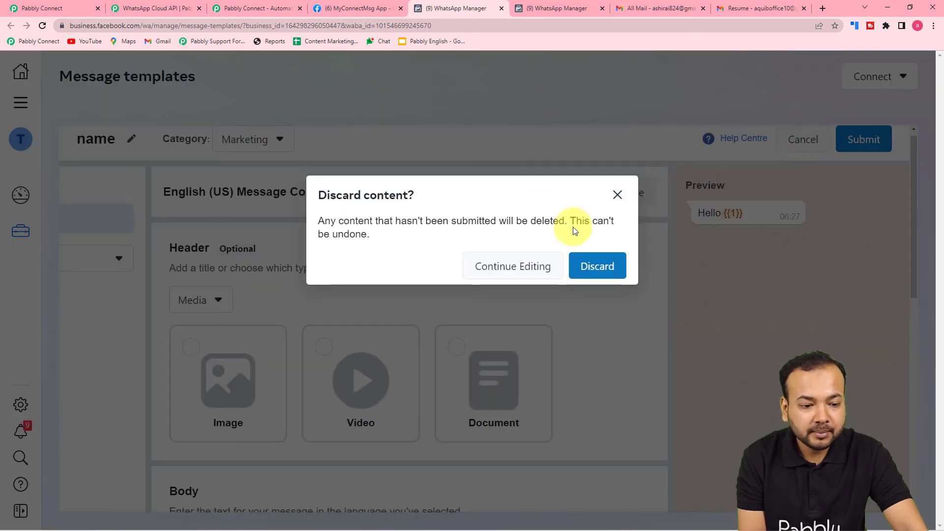
{"action": "left_click", "coordinate": [599, 266]}
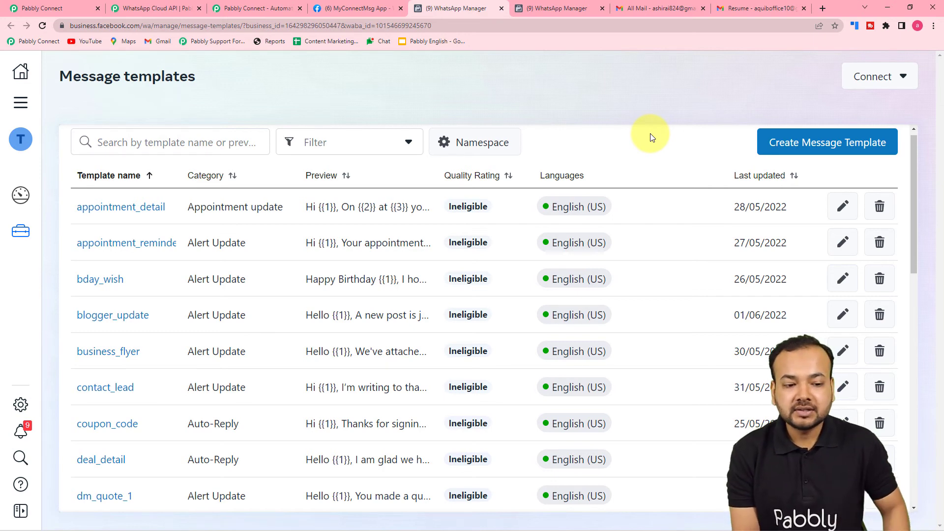
Open the email_attach message template and examine its header, body variables, footer, buttons and message preview
{"action": "scroll", "coordinate": [323, 284], "scroll_direction": "down", "scroll_amount": 2}
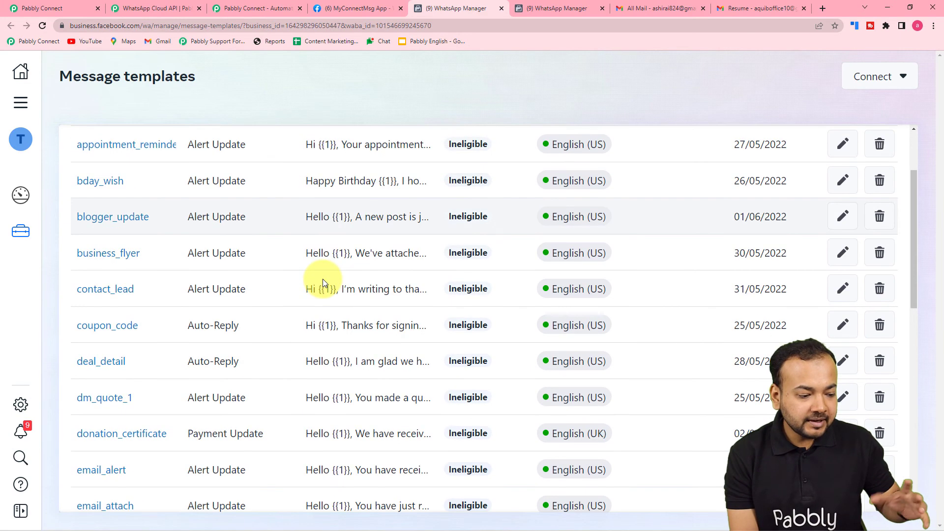
{"action": "scroll", "coordinate": [322, 279], "scroll_direction": "down", "scroll_amount": 4}
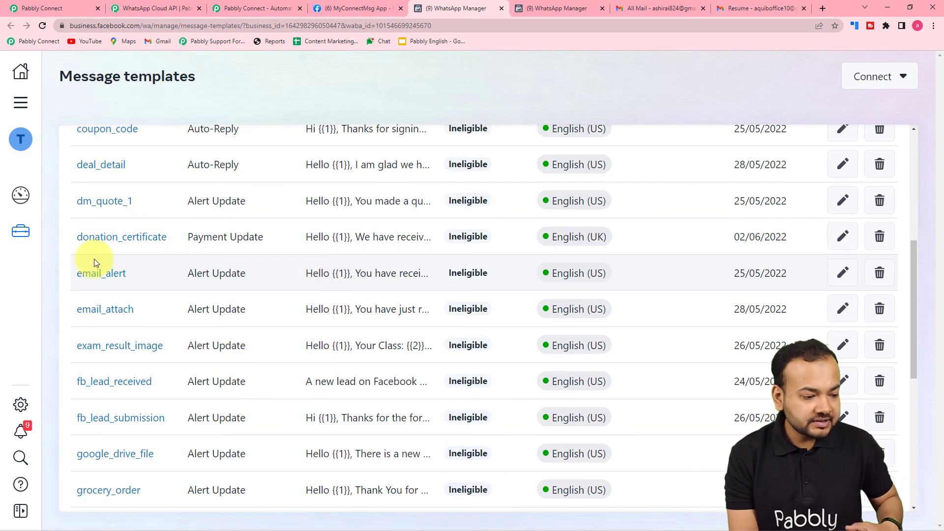
{"action": "left_click", "coordinate": [118, 309]}
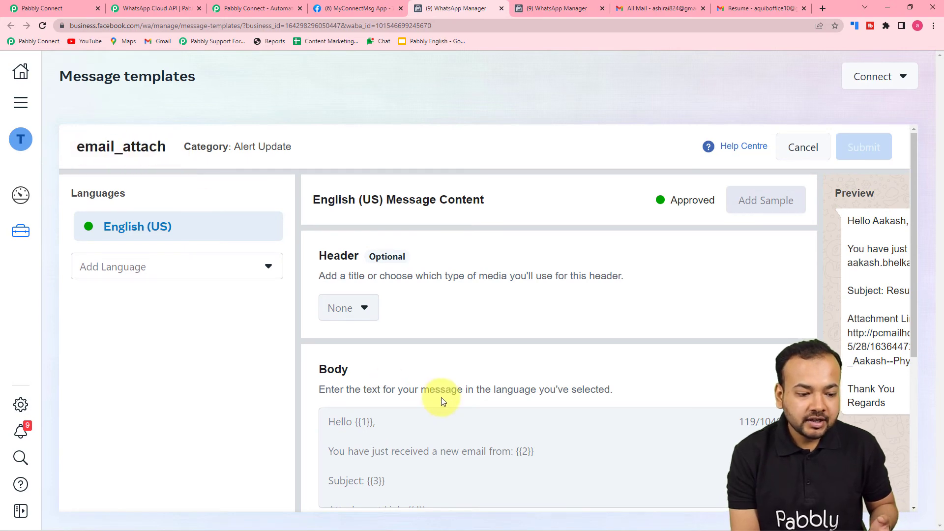
{"action": "scroll", "coordinate": [440, 399], "scroll_direction": "down", "scroll_amount": 5}
{"action": "scroll", "coordinate": [808, 274], "scroll_direction": "up", "scroll_amount": 2}
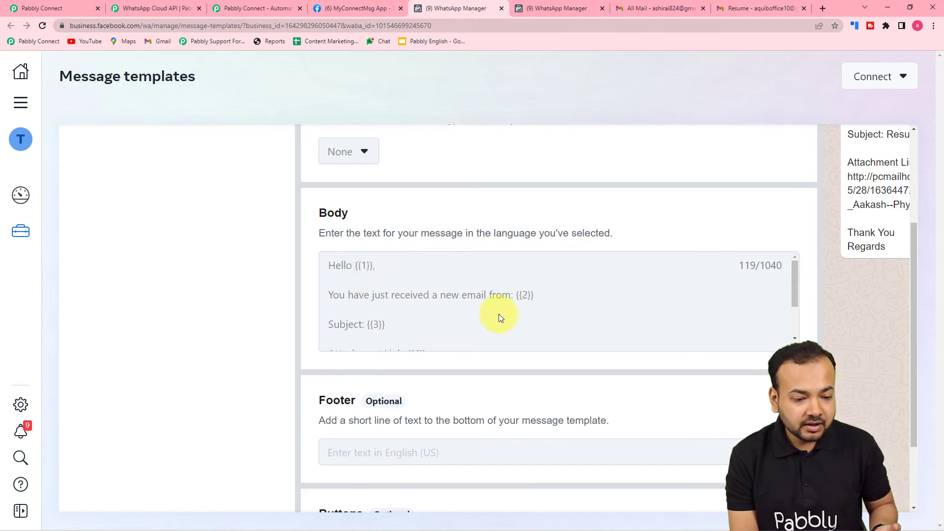
{"action": "scroll", "coordinate": [499, 314], "scroll_direction": "down", "scroll_amount": 1}
{"action": "scroll", "coordinate": [498, 314], "scroll_direction": "up", "scroll_amount": 1}
{"action": "scroll", "coordinate": [498, 313], "scroll_direction": "down", "scroll_amount": 1}
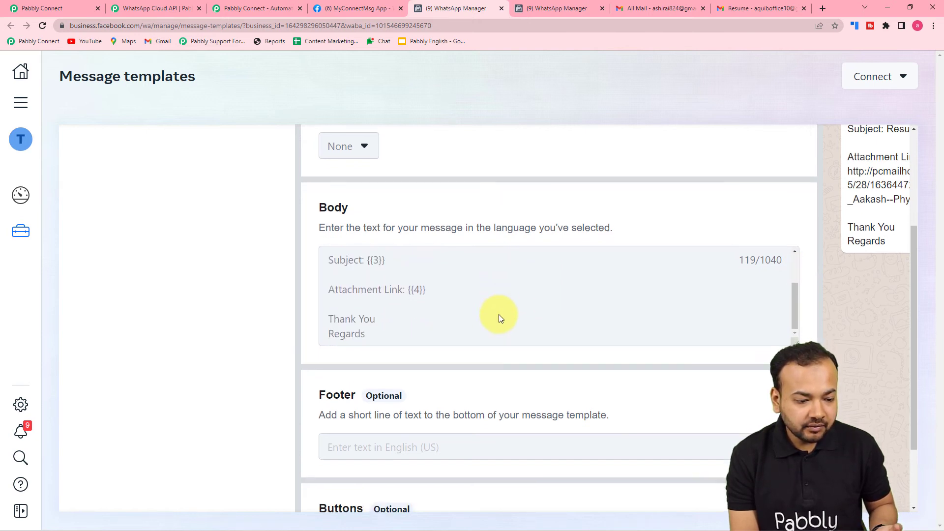
{"action": "scroll", "coordinate": [499, 314], "scroll_direction": "down", "scroll_amount": 2}
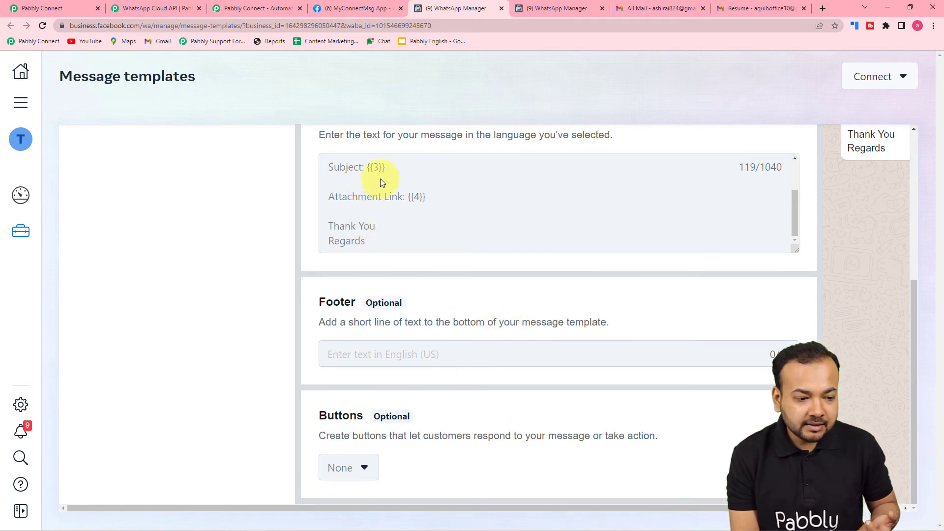
{"action": "left_click_drag", "start_coordinate": [538, 508], "coordinate": [670, 517]}
{"action": "scroll", "coordinate": [747, 427], "scroll_direction": "up", "scroll_amount": 5}
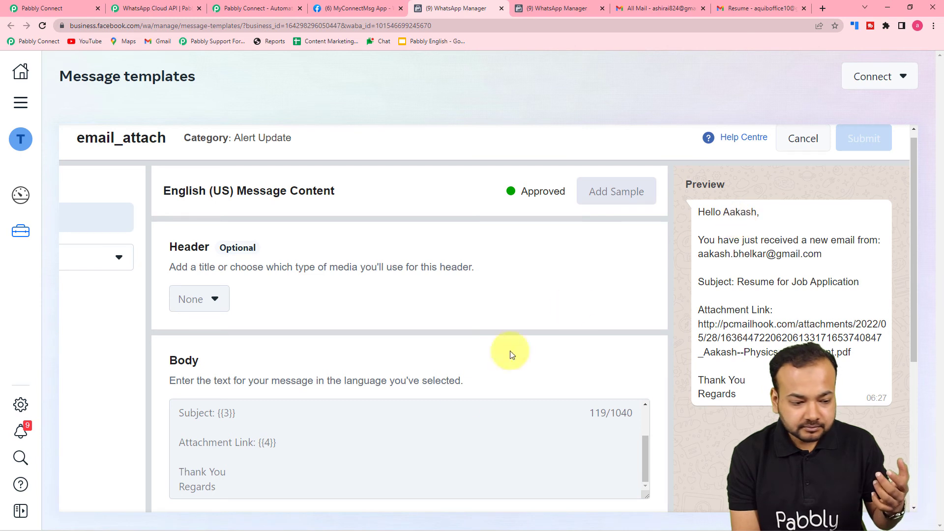
{"action": "scroll", "coordinate": [237, 442], "scroll_direction": "up", "scroll_amount": 2}
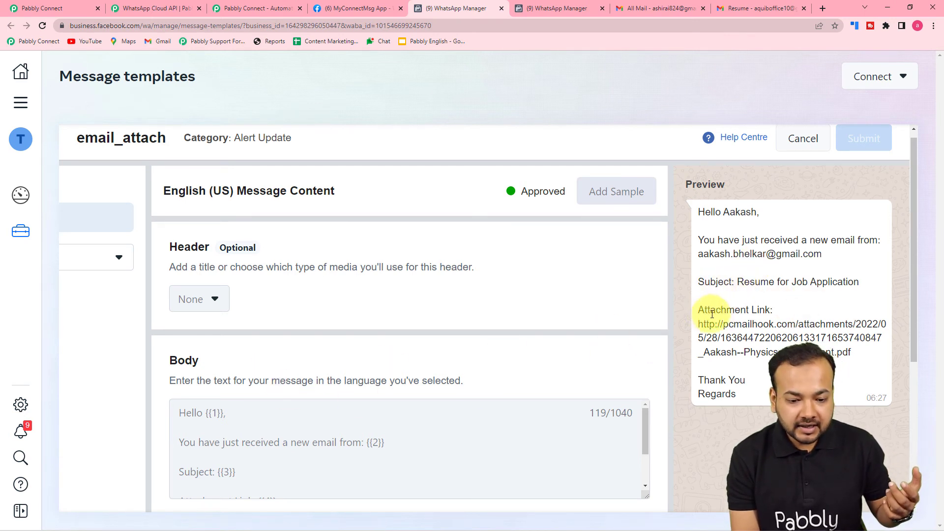
{"action": "scroll", "coordinate": [434, 374], "scroll_direction": "down", "scroll_amount": 2}
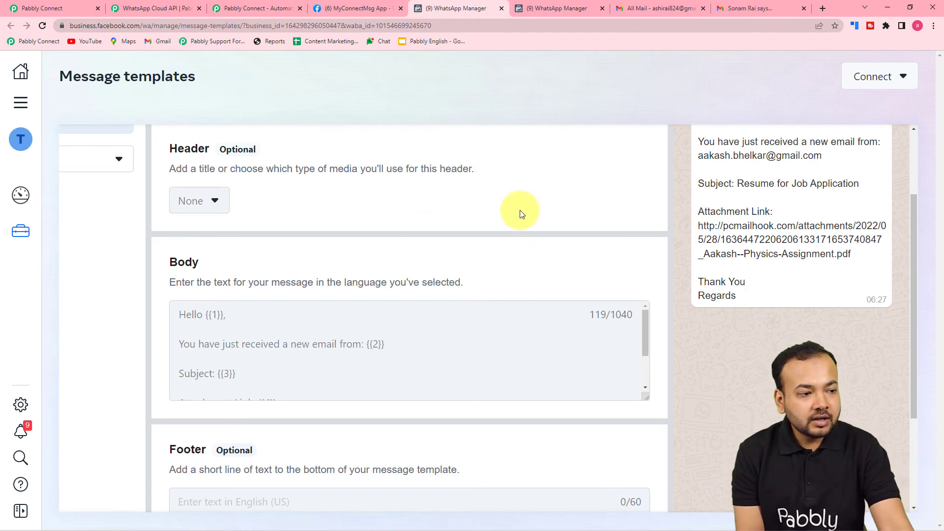
Switch to the Pabbly Connect workflow and choose email_attach as the template name for the Send Template Message action
{"action": "left_click", "coordinate": [49, 11]}
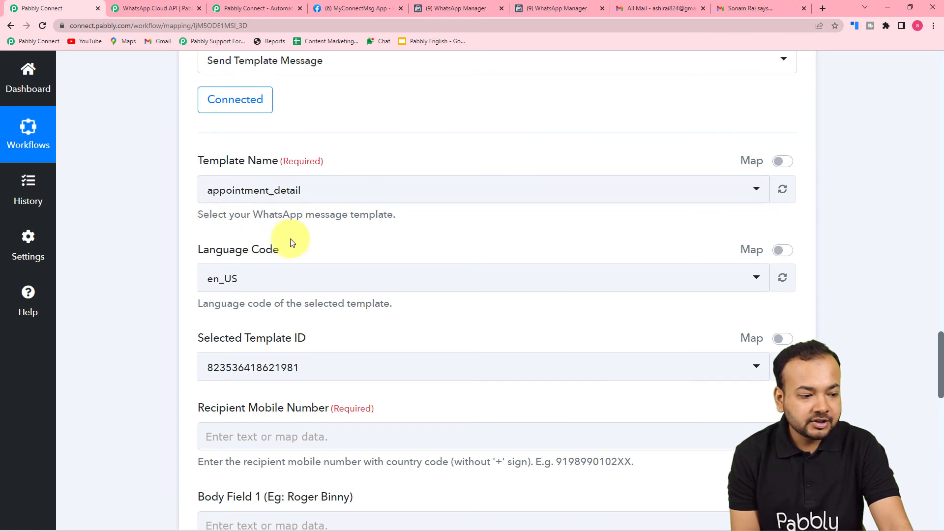
{"action": "left_click", "coordinate": [337, 193]}
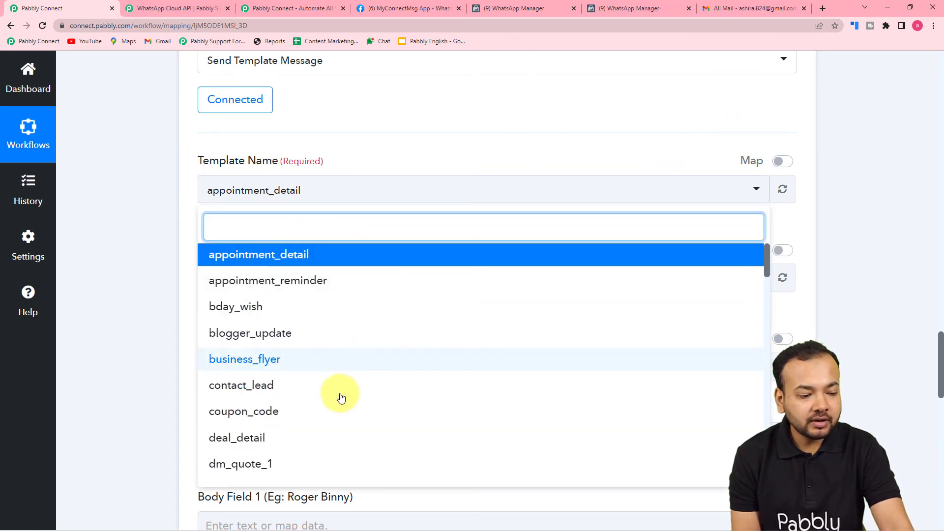
{"action": "type", "text": "ema"}
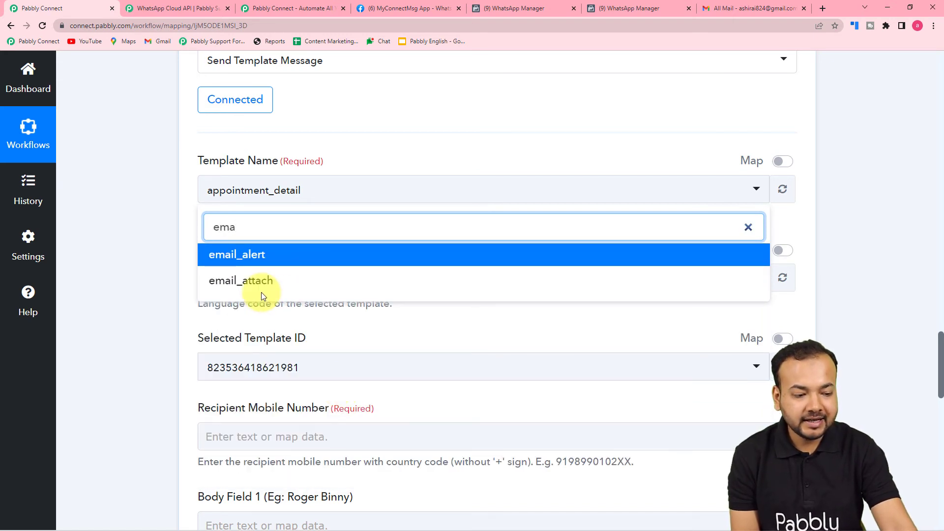
{"action": "left_click", "coordinate": [263, 283]}
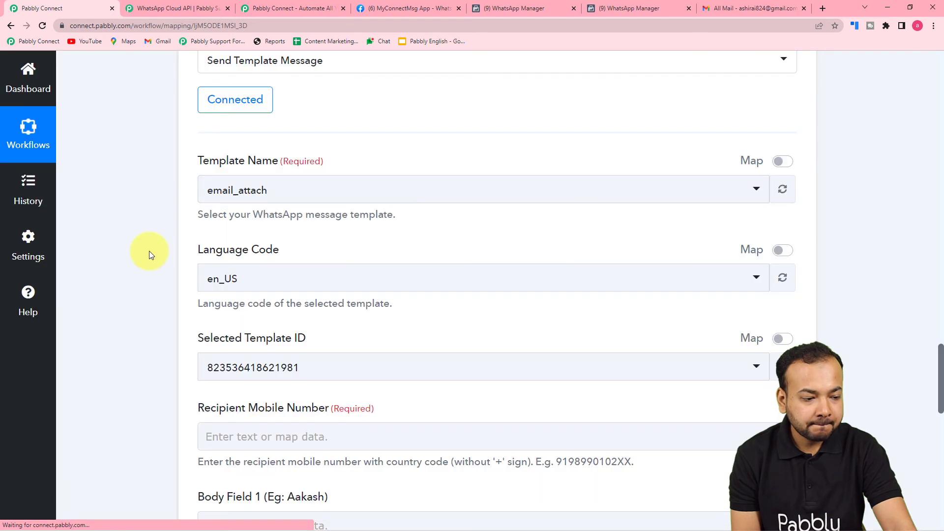
{"action": "scroll", "coordinate": [149, 251], "scroll_direction": "down", "scroll_amount": 2}
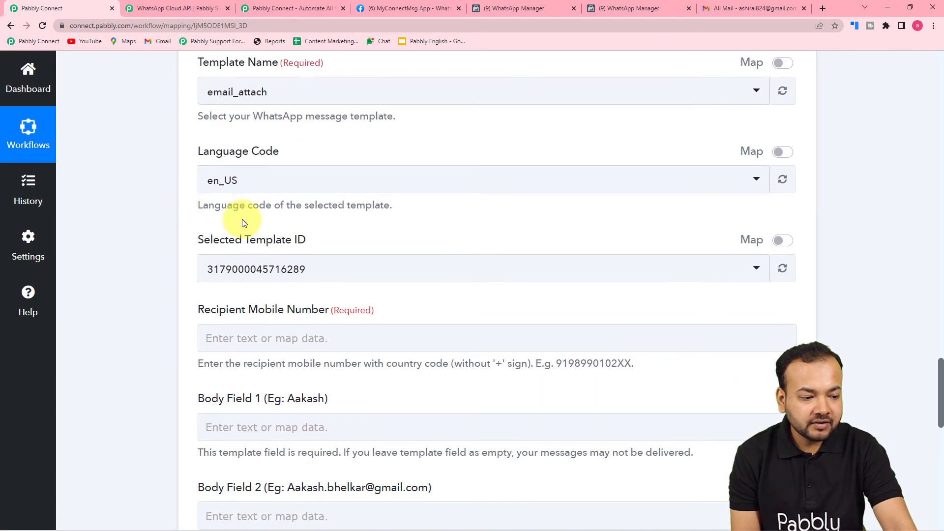
{"action": "scroll", "coordinate": [194, 242], "scroll_direction": "down", "scroll_amount": 1}
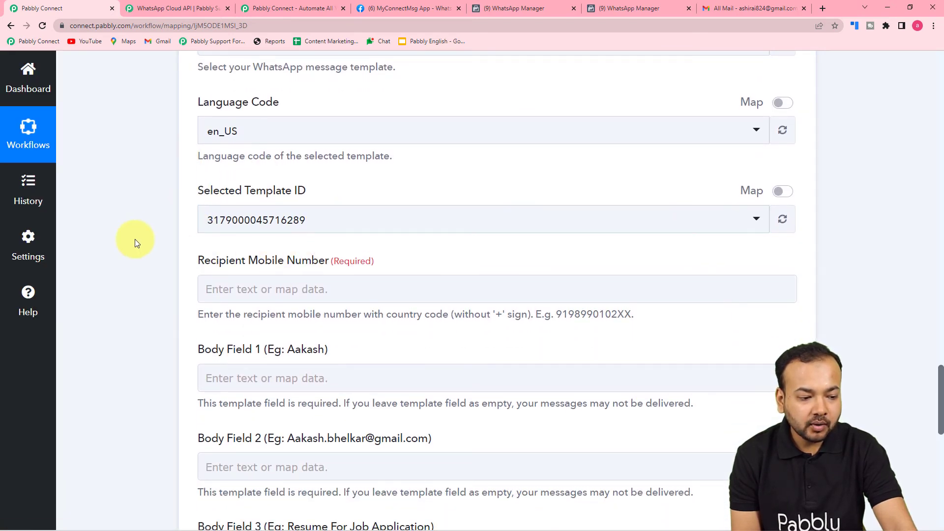
Enter the recipient's mobile number with country code for the Send Template Message action
{"action": "scroll", "coordinate": [135, 239], "scroll_direction": "down", "scroll_amount": 3}
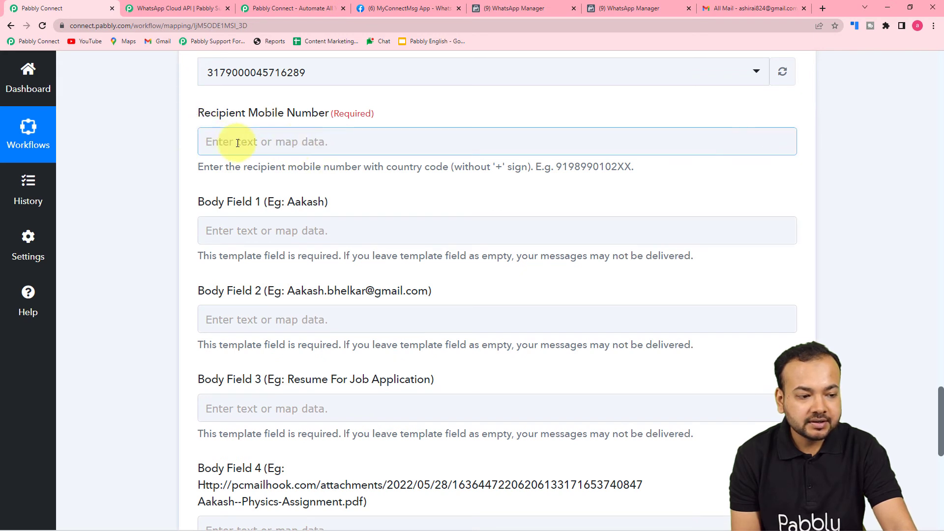
{"action": "left_click", "coordinate": [354, 152]}
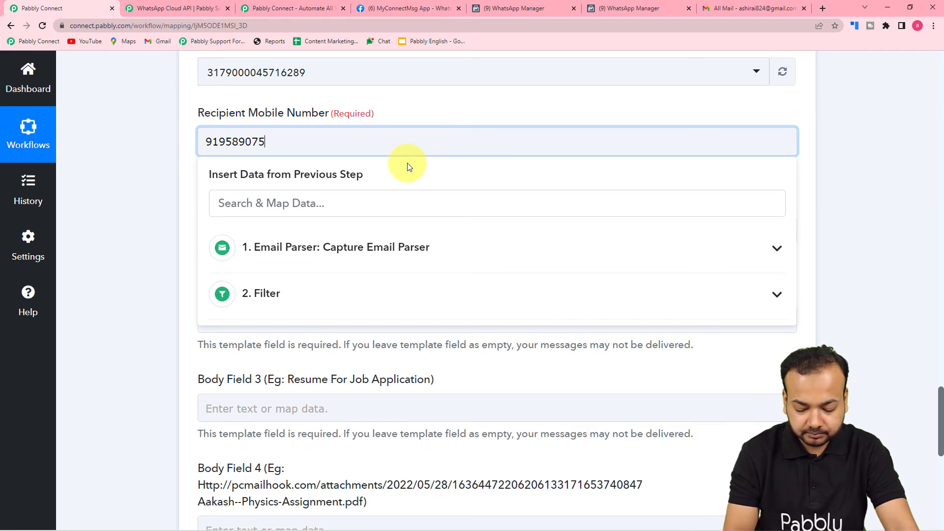
{"action": "left_click", "coordinate": [178, 213]}
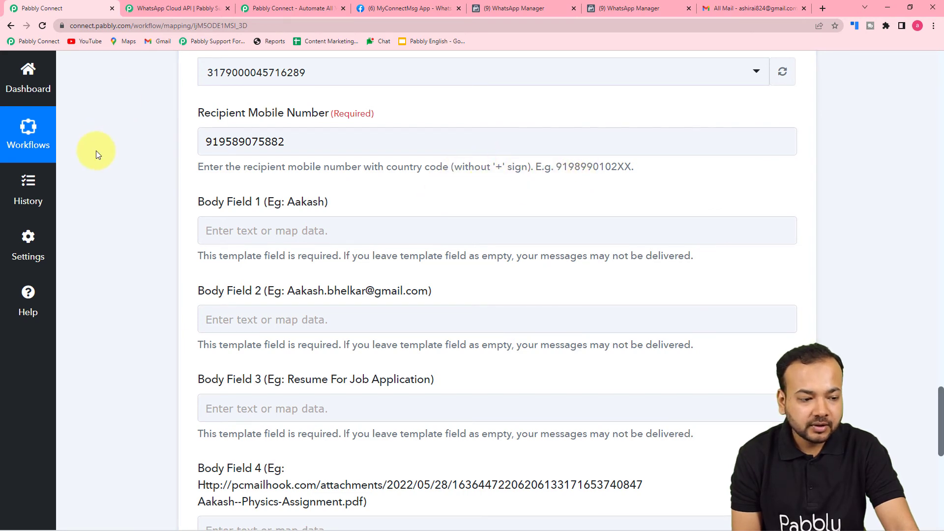
Check the email_attach template's body variables in WhatsApp Manager and map Body Field 1 in Pabbly Connect to the Email Parser's From 0 Display
{"action": "scroll", "coordinate": [98, 152], "scroll_direction": "down", "scroll_amount": 3}
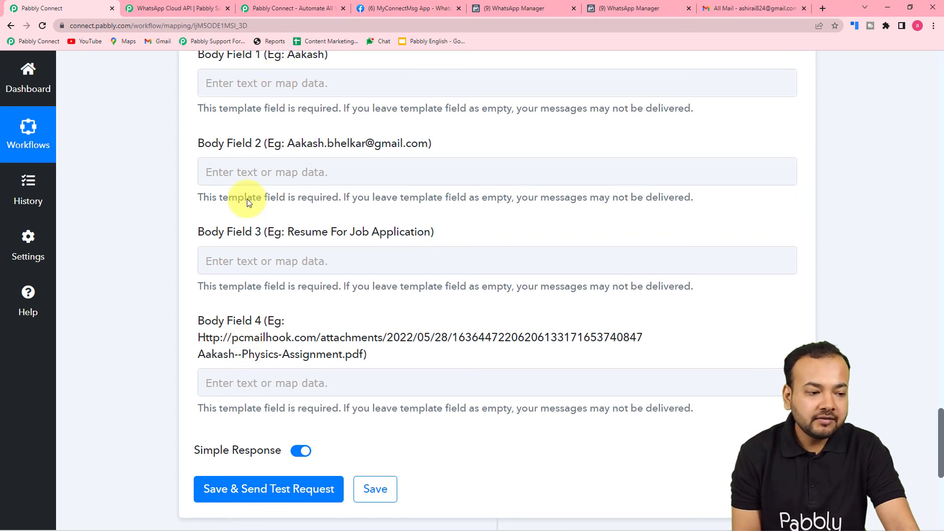
{"action": "left_click", "coordinate": [544, 12]}
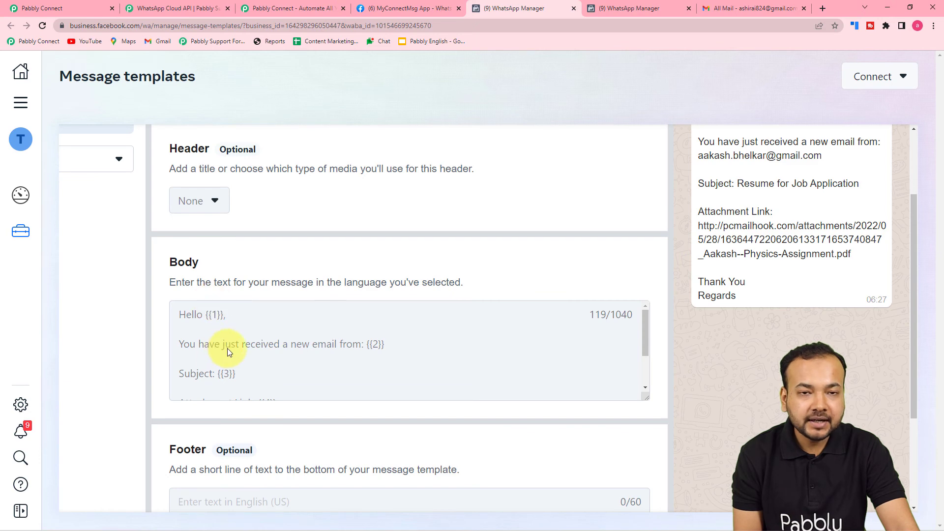
{"action": "left_click", "coordinate": [66, 8]}
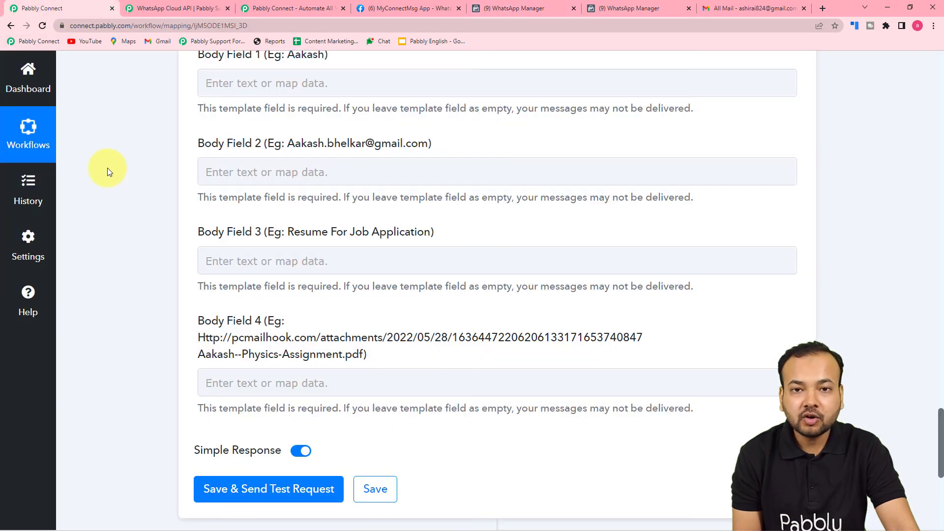
{"action": "scroll", "coordinate": [108, 172], "scroll_direction": "up", "scroll_amount": 1}
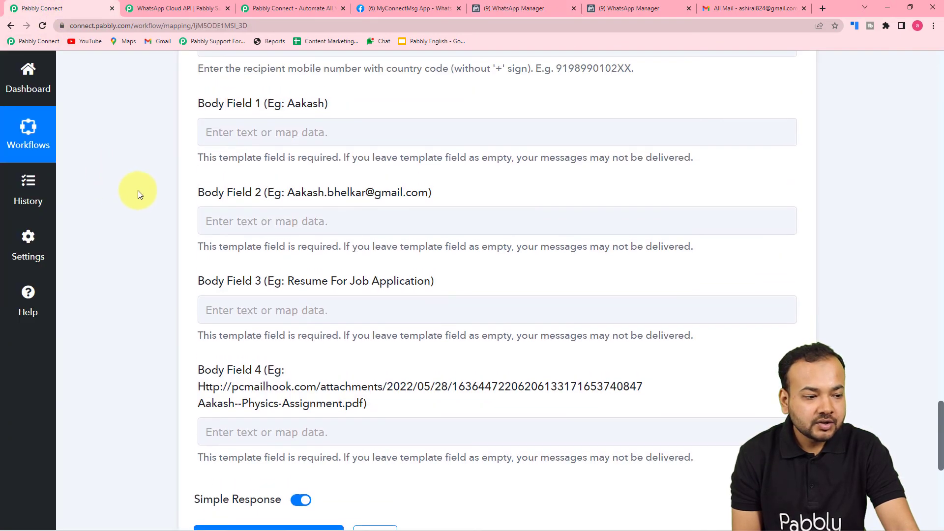
{"action": "scroll", "coordinate": [222, 228], "scroll_direction": "up", "scroll_amount": 2}
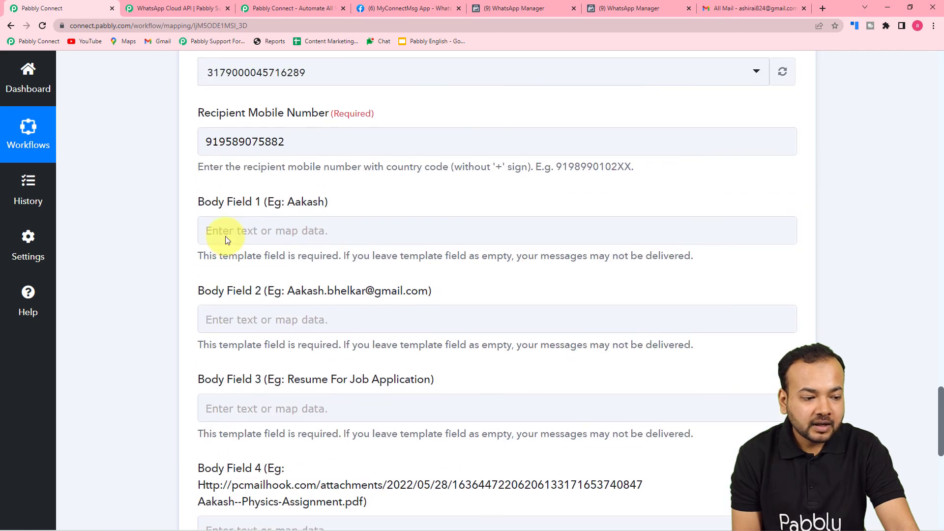
{"action": "left_click", "coordinate": [295, 232]}
{"action": "scroll", "coordinate": [285, 246], "scroll_direction": "down", "scroll_amount": 2}
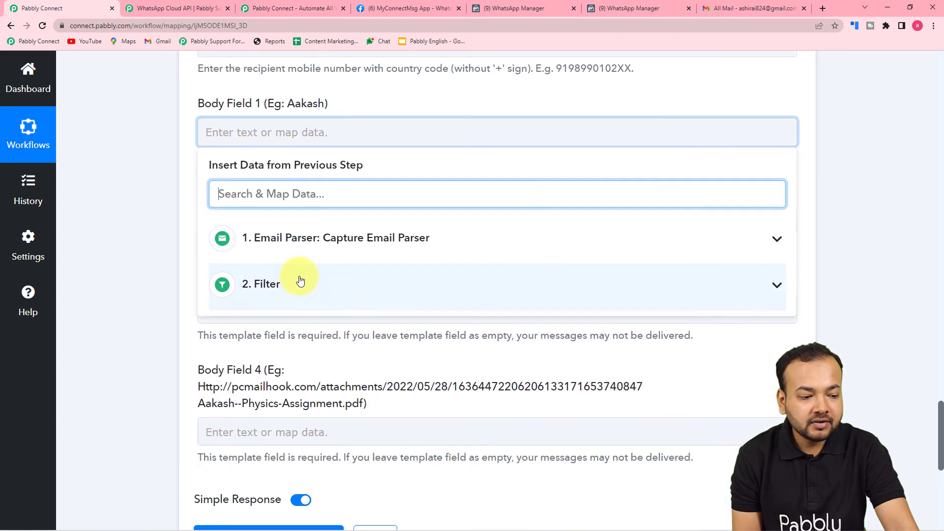
{"action": "left_click", "coordinate": [322, 245]}
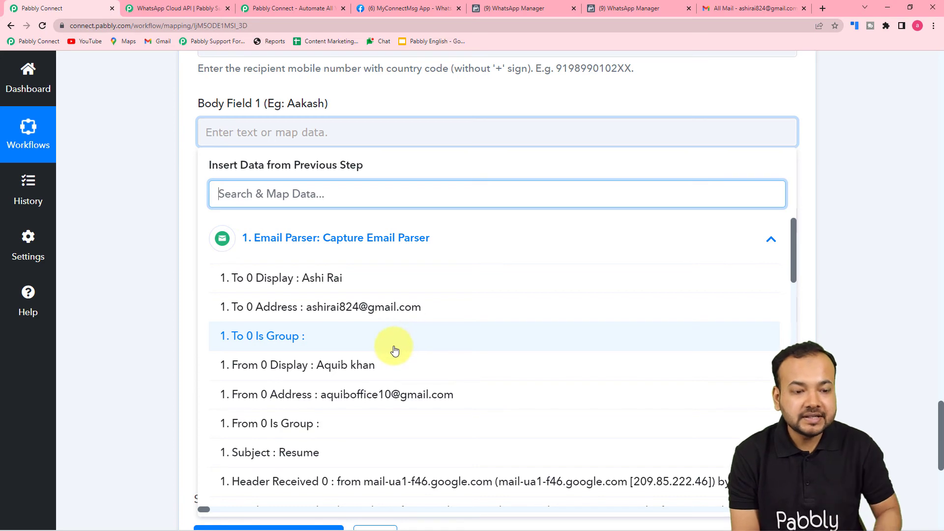
{"action": "left_click", "coordinate": [330, 363]}
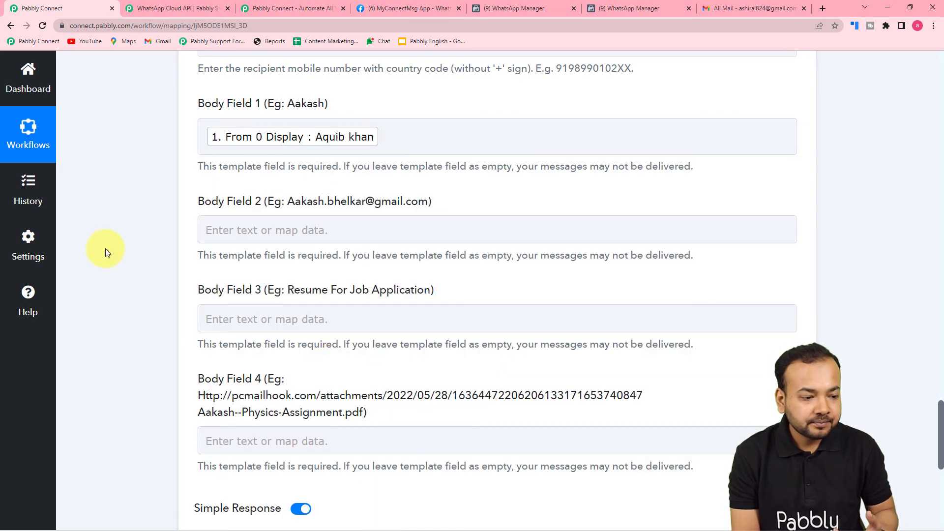
Map Body Field 2 to the Email Parser's From 0 Address
{"action": "scroll", "coordinate": [123, 255], "scroll_direction": "down", "scroll_amount": 2}
{"action": "left_click", "coordinate": [275, 131]}
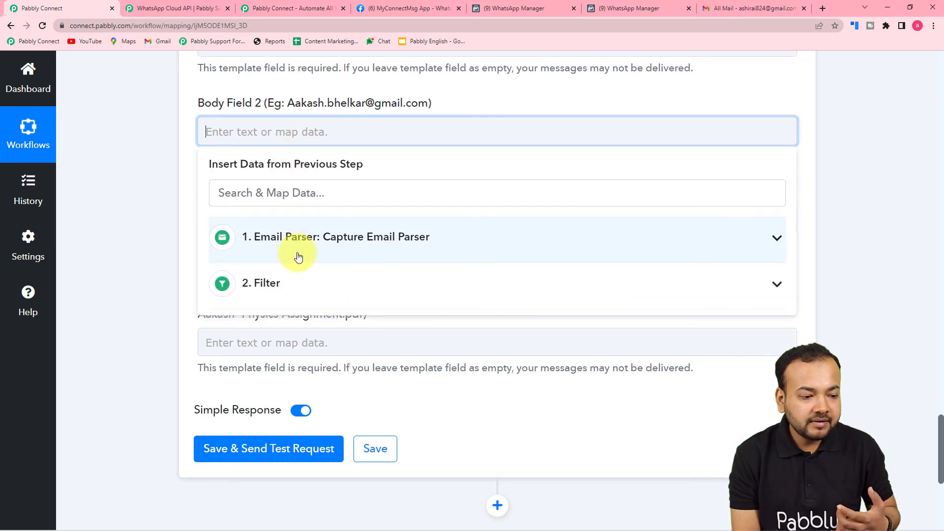
{"action": "left_click", "coordinate": [299, 256]}
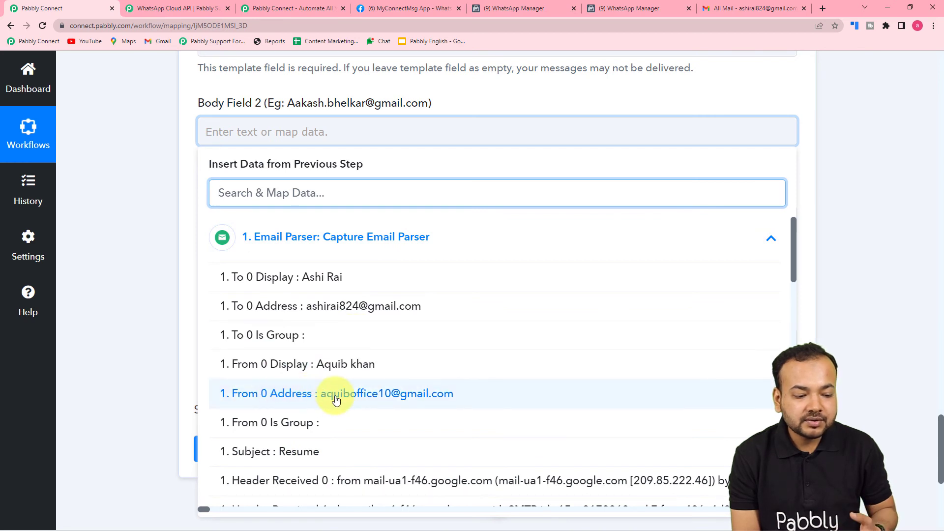
{"action": "left_click", "coordinate": [316, 399]}
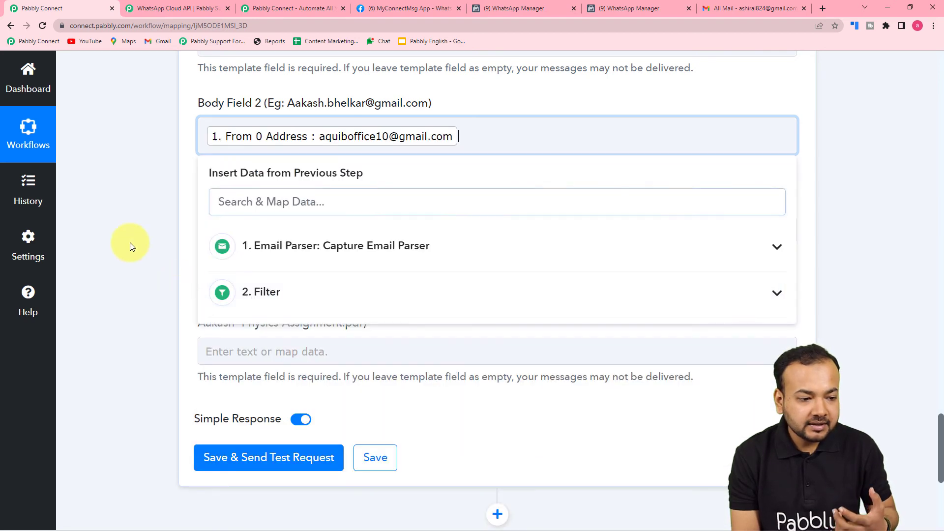
{"action": "left_click", "coordinate": [130, 243]}
Map Body Field 3 to the Email Parser's Header Subject
{"action": "scroll", "coordinate": [344, 279], "scroll_direction": "down", "scroll_amount": 2}
{"action": "left_click", "coordinate": [280, 127]}
{"action": "left_click", "coordinate": [322, 240]}
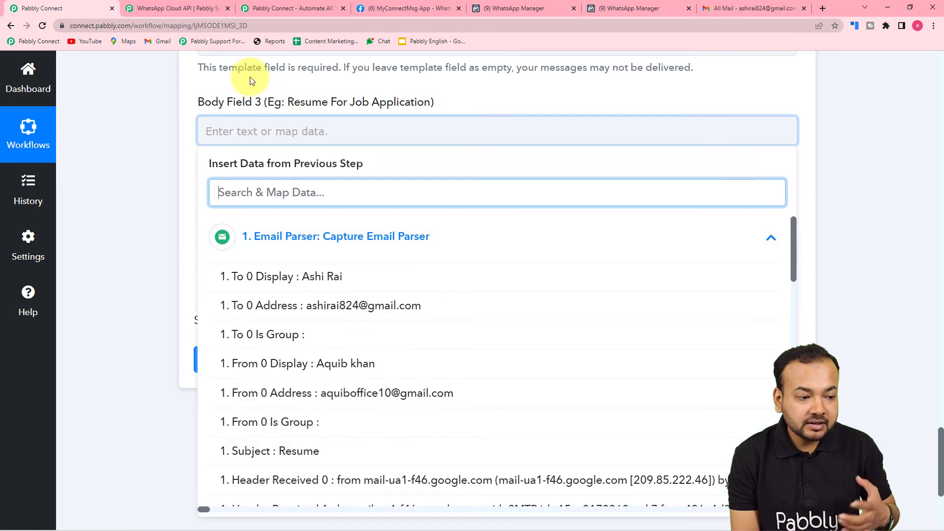
{"action": "scroll", "coordinate": [261, 376], "scroll_direction": "down", "scroll_amount": 1}
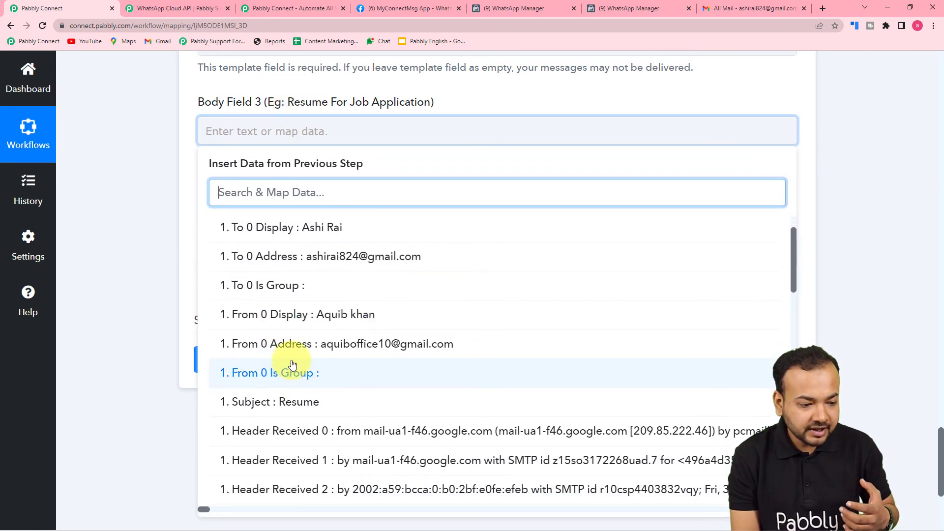
{"action": "scroll", "coordinate": [292, 364], "scroll_direction": "down", "scroll_amount": 8}
{"action": "scroll", "coordinate": [292, 364], "scroll_direction": "down", "scroll_amount": 4}
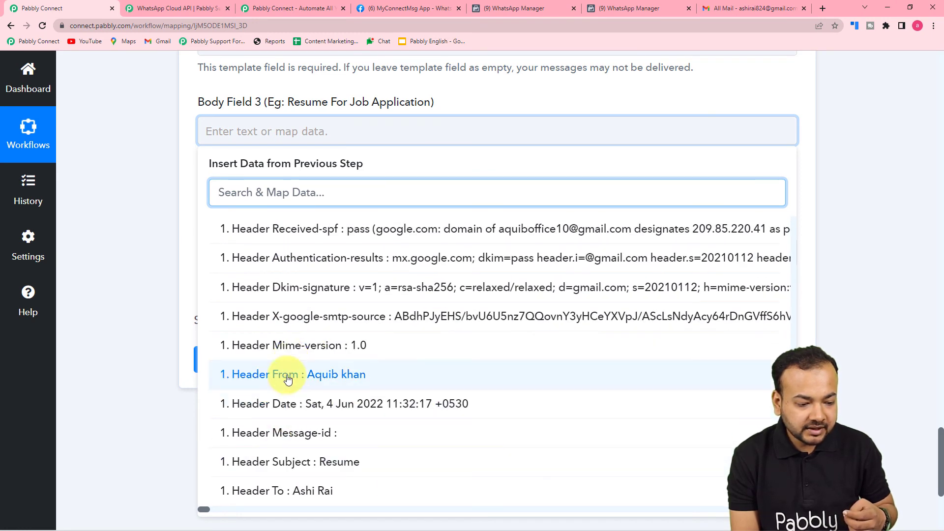
{"action": "left_click", "coordinate": [277, 467]}
{"action": "left_click", "coordinate": [134, 320]}
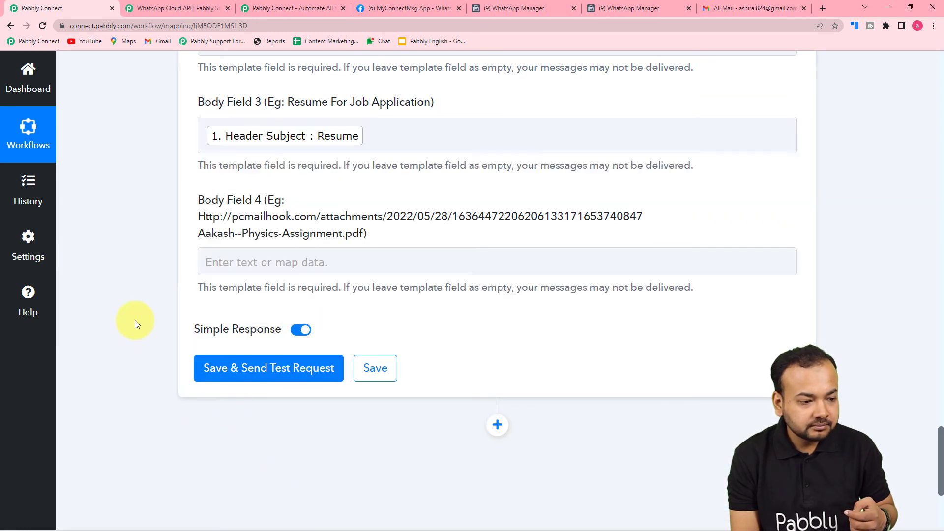
Map Body Field 4 to the Email Parser's Attachment Links 0
{"action": "left_click", "coordinate": [309, 252]}
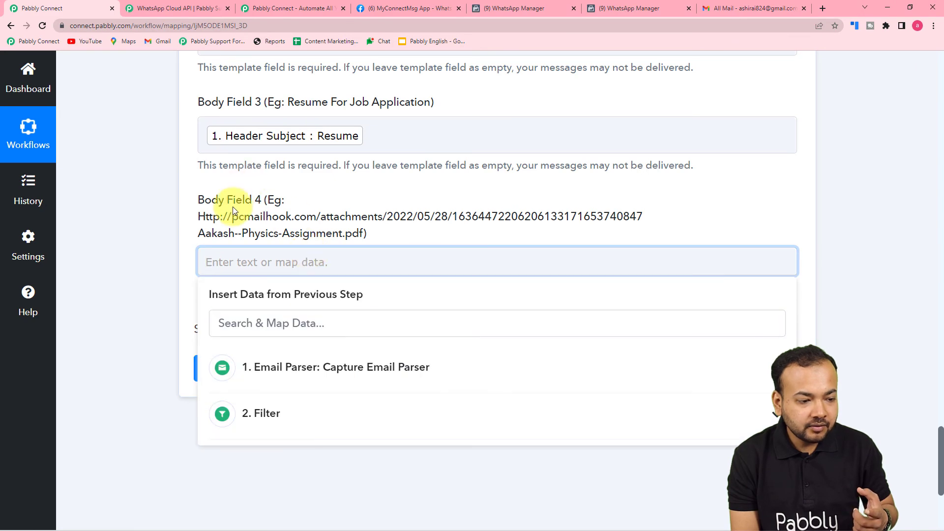
{"action": "scroll", "coordinate": [280, 380], "scroll_direction": "down", "scroll_amount": 2}
{"action": "left_click", "coordinate": [318, 275]}
{"action": "scroll", "coordinate": [331, 449], "scroll_direction": "down", "scroll_amount": 10}
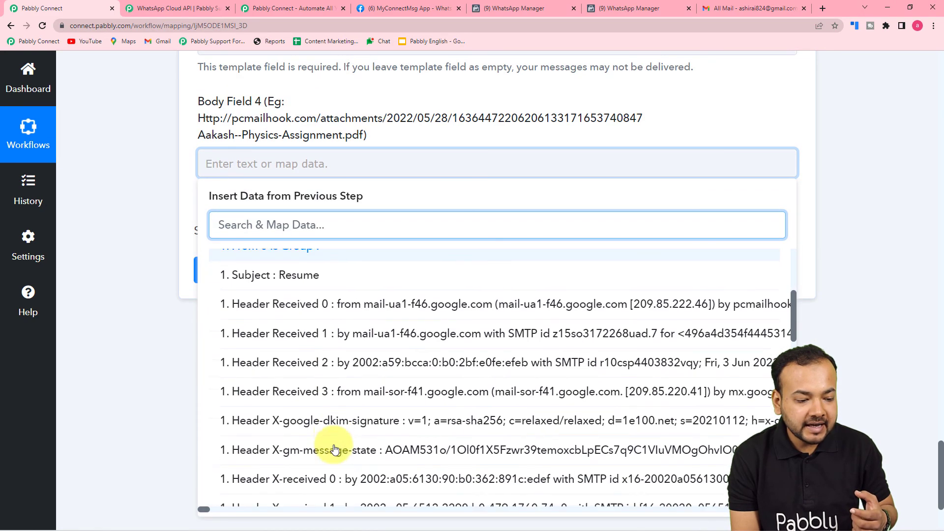
{"action": "scroll", "coordinate": [334, 449], "scroll_direction": "down", "scroll_amount": 7}
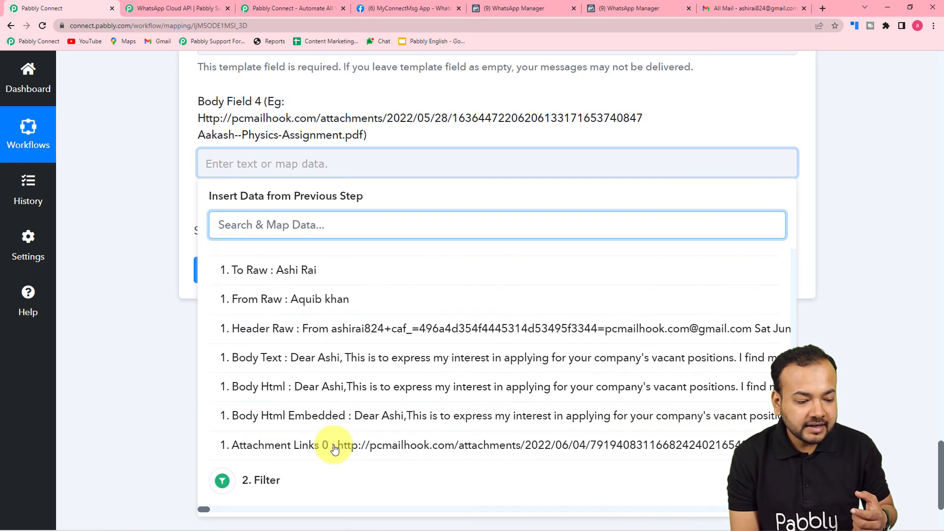
{"action": "left_click", "coordinate": [287, 452]}
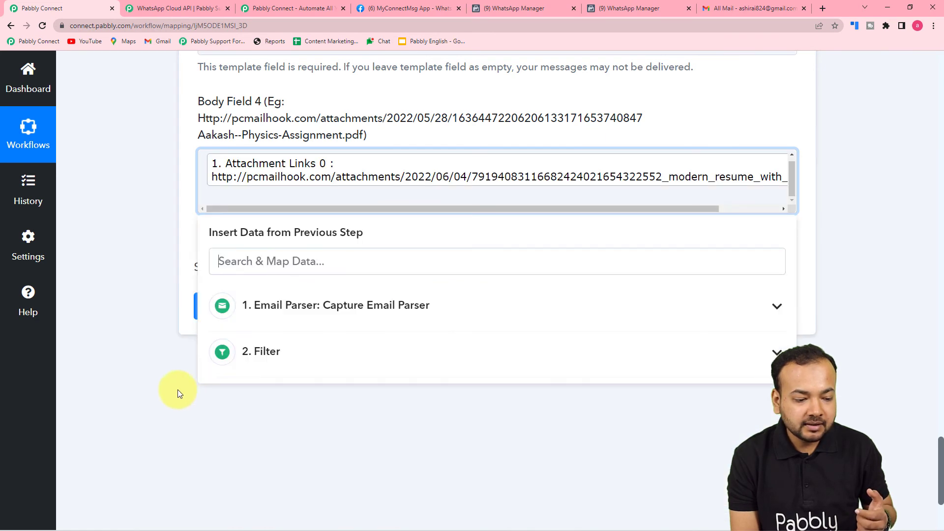
{"action": "left_click", "coordinate": [137, 344]}
Review the mapped fields and the WhatsApp Web chat list, and save the Send Template Message action with a test request
{"action": "scroll", "coordinate": [541, 295], "scroll_direction": "up", "scroll_amount": 4}
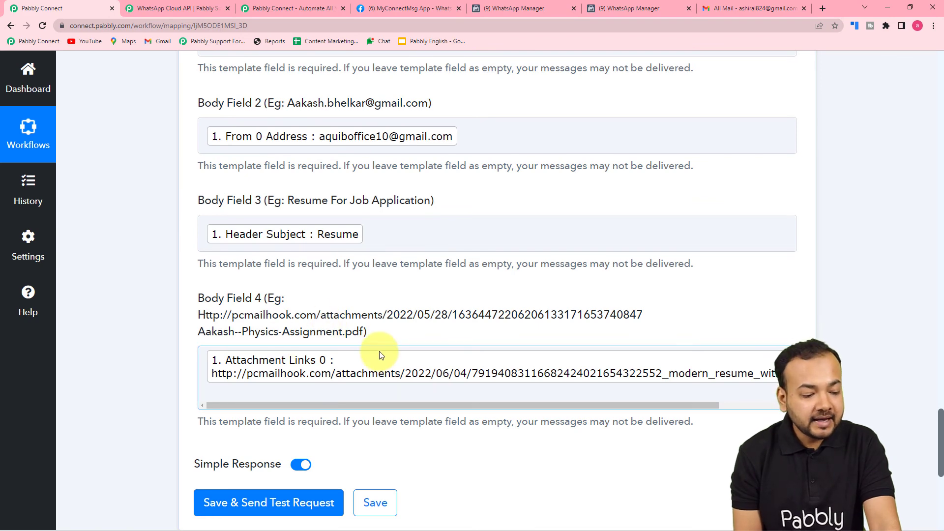
{"action": "scroll", "coordinate": [331, 309], "scroll_direction": "up", "scroll_amount": 3}
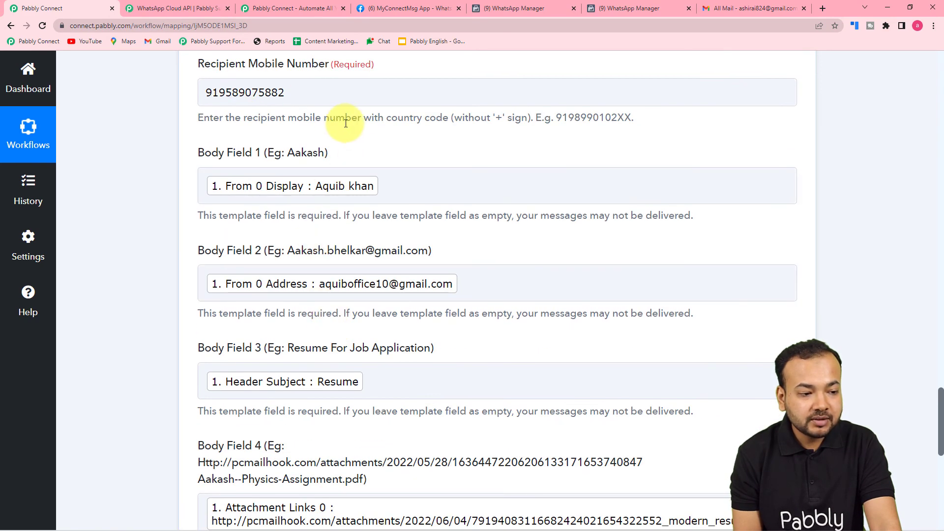
{"action": "scroll", "coordinate": [354, 250], "scroll_direction": "down", "scroll_amount": 4}
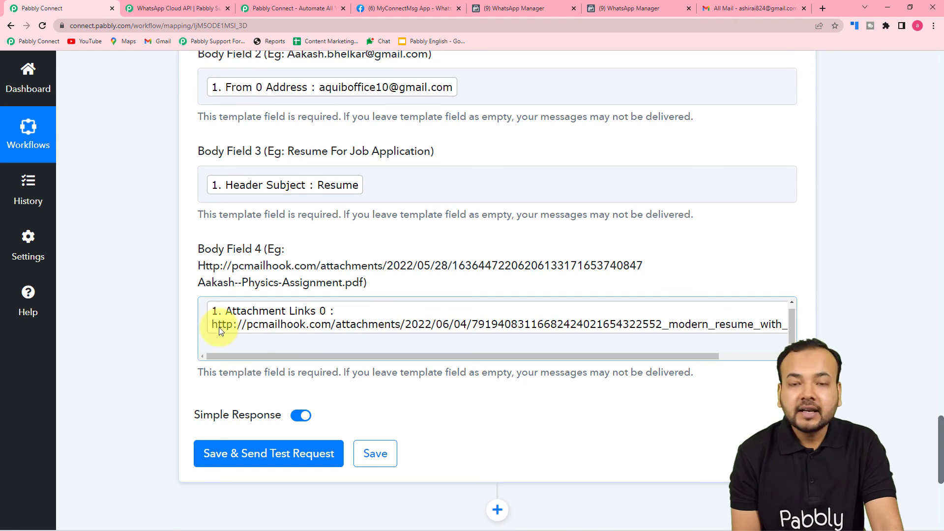
{"action": "scroll", "coordinate": [736, 67], "scroll_direction": "down", "scroll_amount": 2}
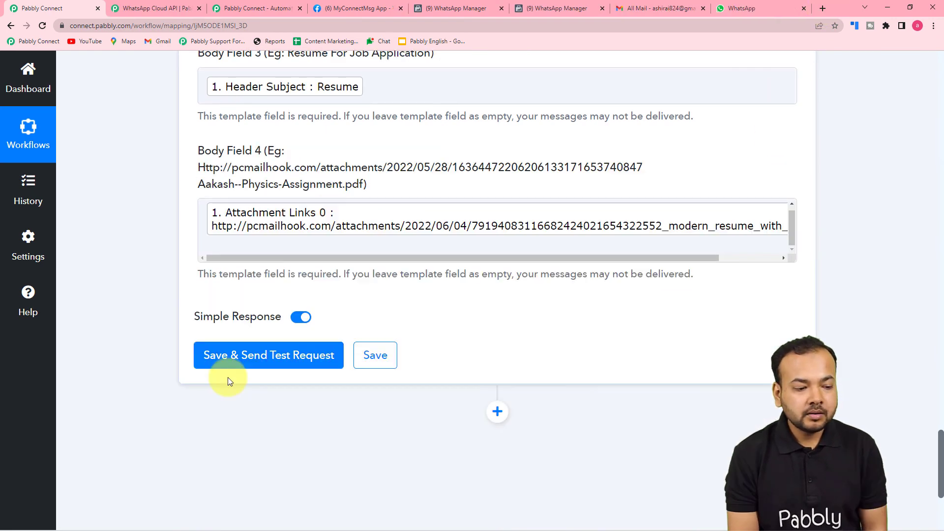
{"action": "left_click", "coordinate": [751, 11]}
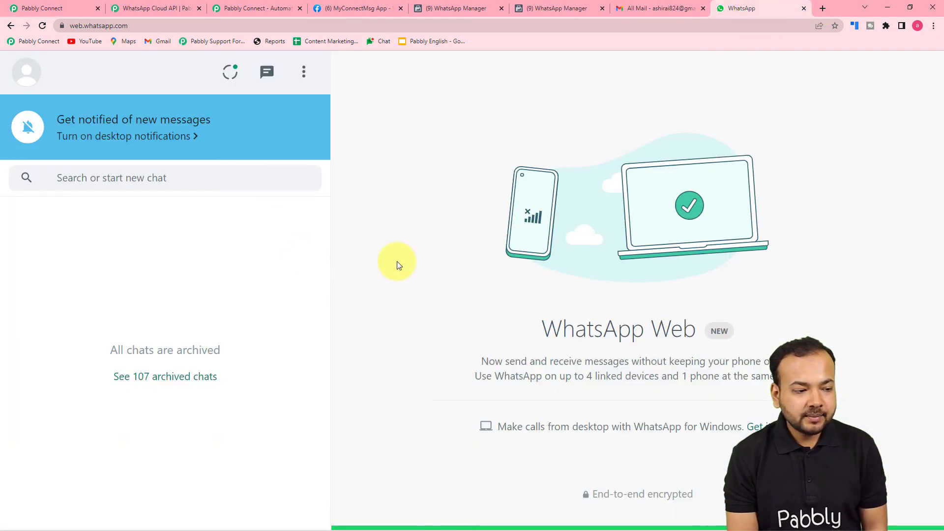
{"action": "left_click", "coordinate": [47, 5]}
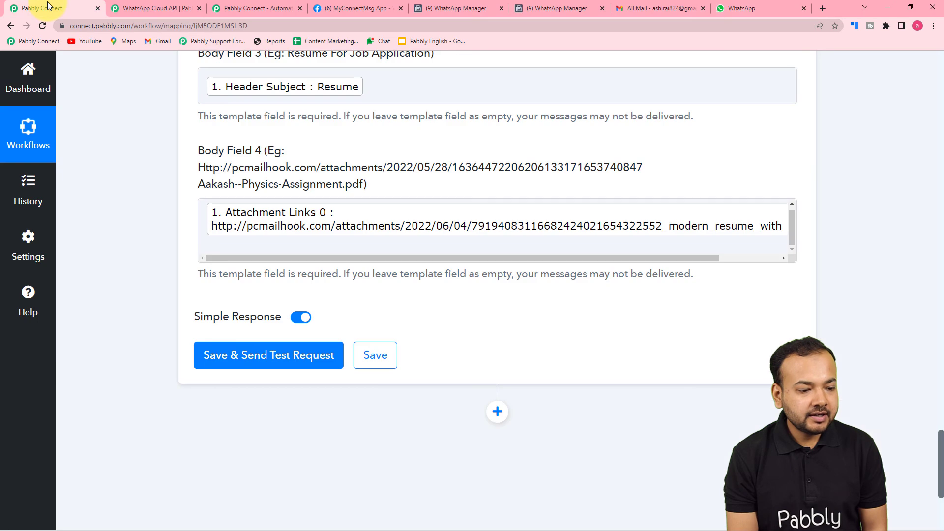
{"action": "left_click", "coordinate": [236, 356]}
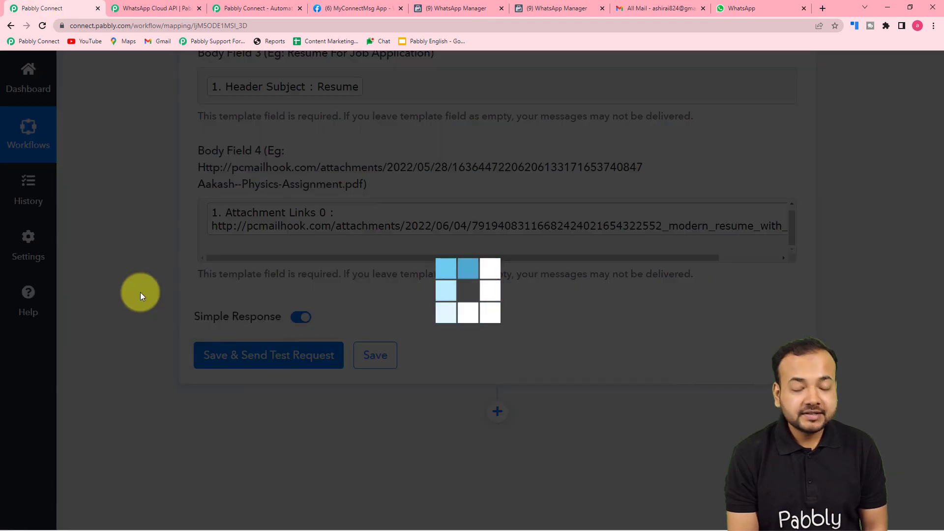
{"action": "scroll", "coordinate": [140, 292], "scroll_direction": "down", "scroll_amount": 3}
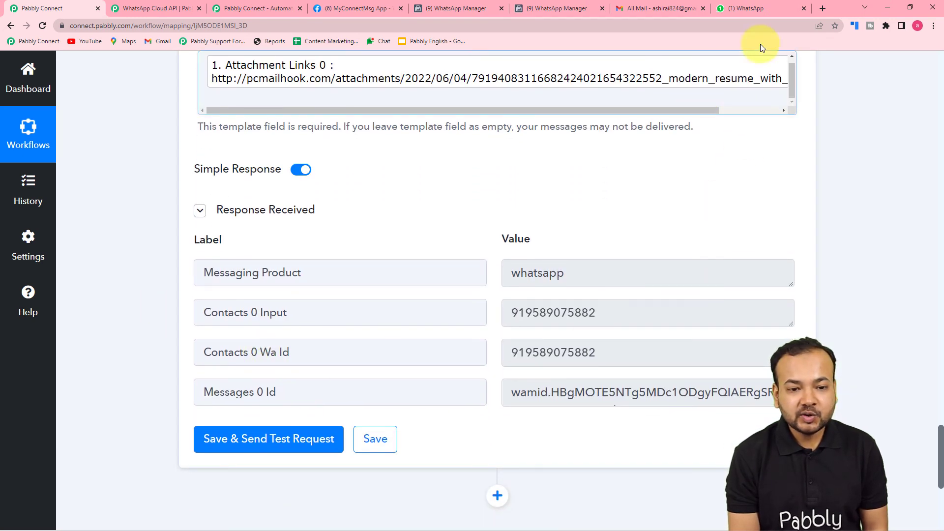
Switch to WhatsApp Web and open the Pabbly Office chat to read the test message
{"action": "left_click", "coordinate": [735, 9]}
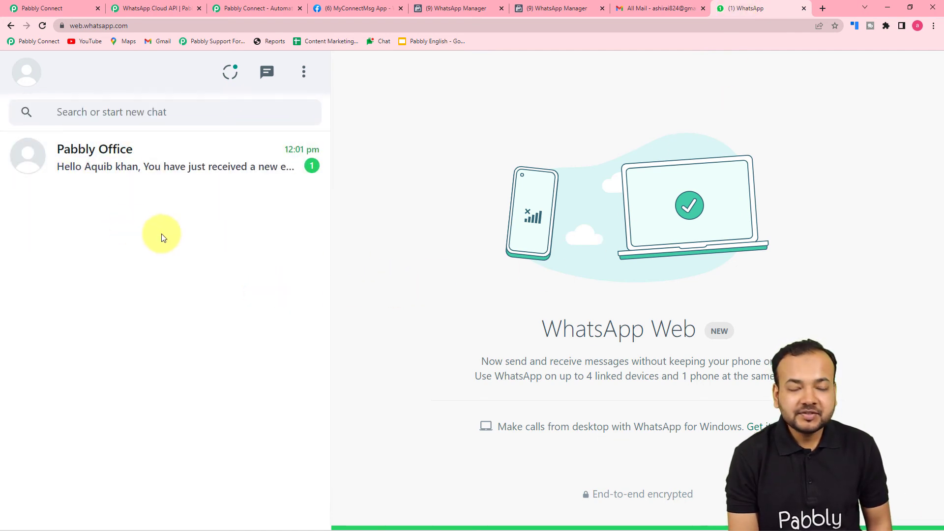
{"action": "left_click", "coordinate": [168, 170]}
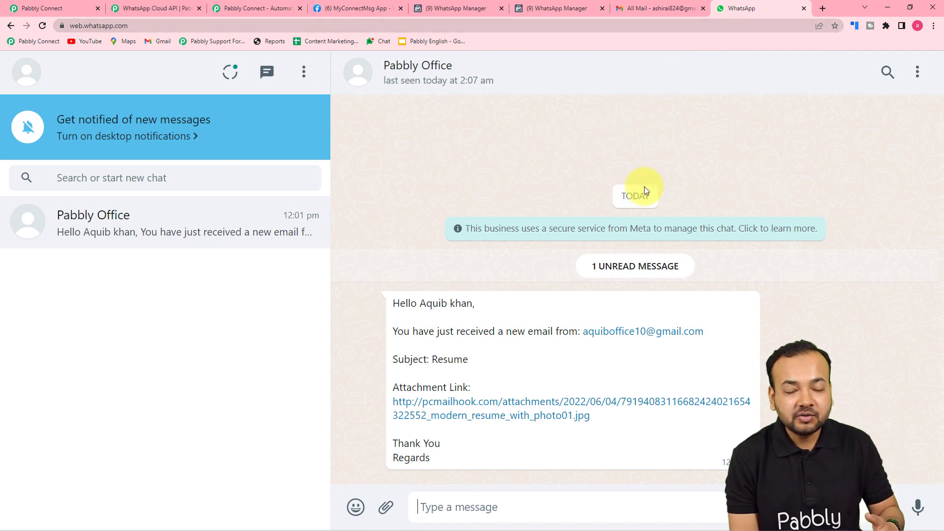
Switch back to the Pabbly Connect workflow and remap Body Field 1 to the Email Parser's To 0 Display
{"action": "left_click", "coordinate": [64, 8]}
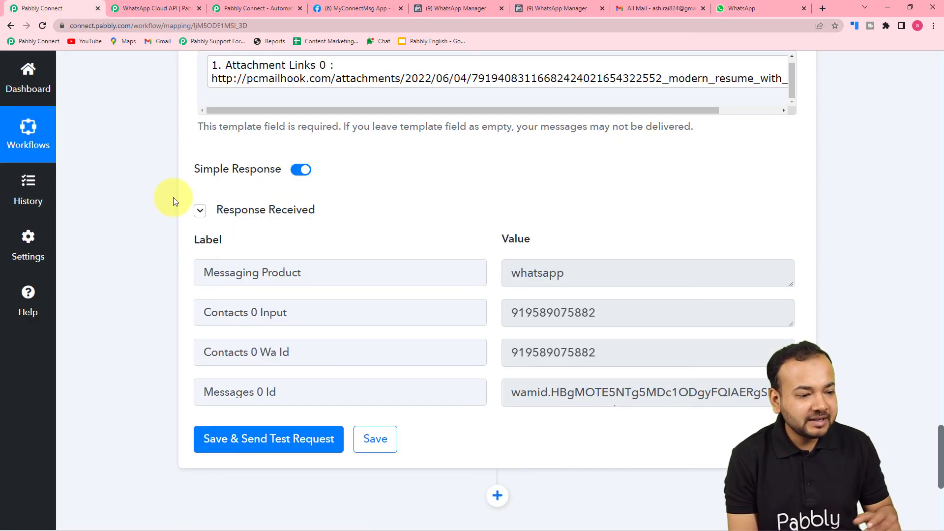
{"action": "scroll", "coordinate": [175, 197], "scroll_direction": "up", "scroll_amount": 9}
{"action": "scroll", "coordinate": [177, 206], "scroll_direction": "up", "scroll_amount": 3}
{"action": "scroll", "coordinate": [390, 293], "scroll_direction": "down", "scroll_amount": 1}
{"action": "left_click", "coordinate": [391, 285]}
{"action": "key", "text": "BackSpace"}
{"action": "scroll", "coordinate": [340, 281], "scroll_direction": "down", "scroll_amount": 3}
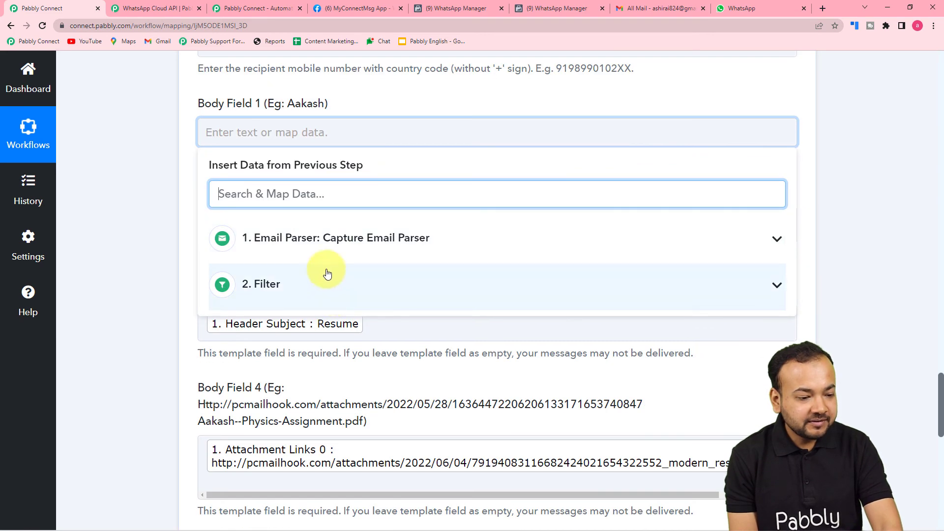
{"action": "left_click", "coordinate": [327, 256]}
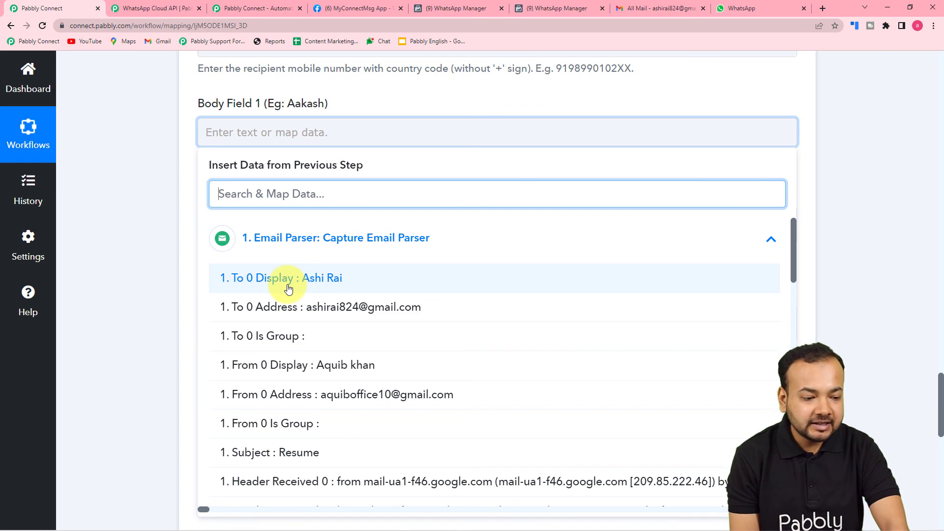
{"action": "left_click", "coordinate": [275, 278]}
{"action": "left_click", "coordinate": [149, 227]}
Save the Send Template Message action with another test request and read the new message in the Pabbly Office chat on WhatsApp Web
{"action": "scroll", "coordinate": [148, 227], "scroll_direction": "down", "scroll_amount": 3}
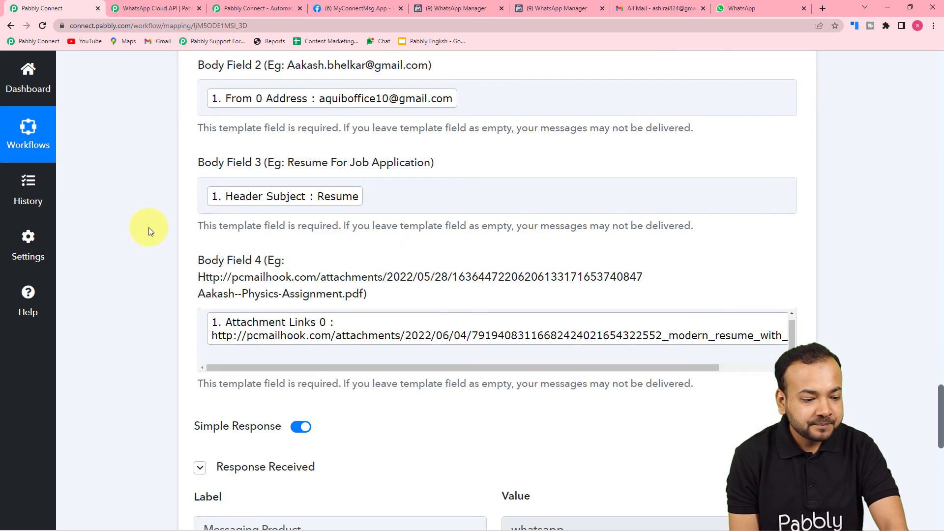
{"action": "scroll", "coordinate": [148, 227], "scroll_direction": "down", "scroll_amount": 2}
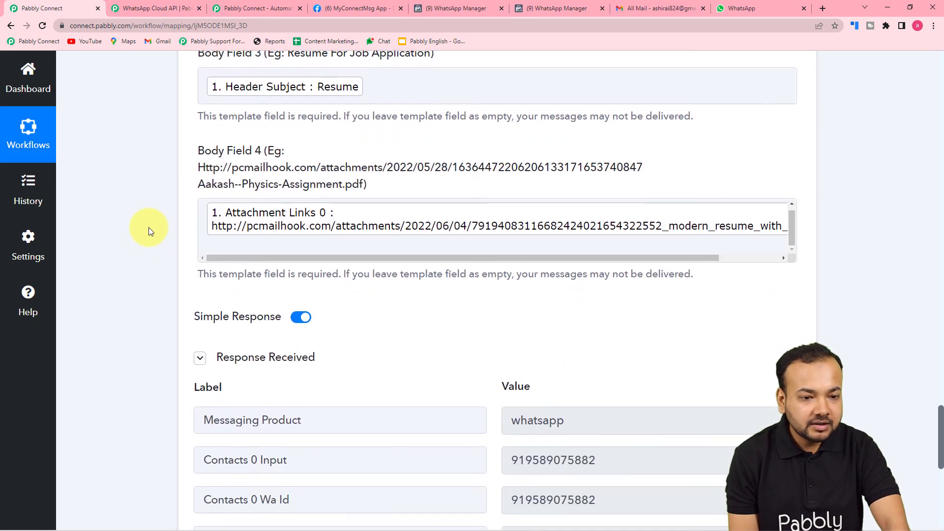
{"action": "scroll", "coordinate": [149, 227], "scroll_direction": "down", "scroll_amount": 5}
{"action": "left_click", "coordinate": [235, 299]}
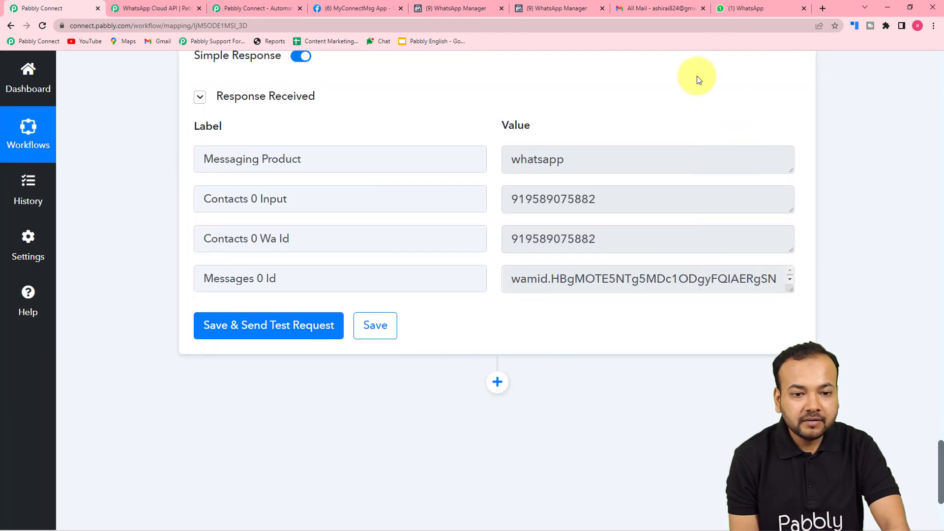
{"action": "left_click", "coordinate": [740, 9]}
{"action": "left_click", "coordinate": [149, 176]}
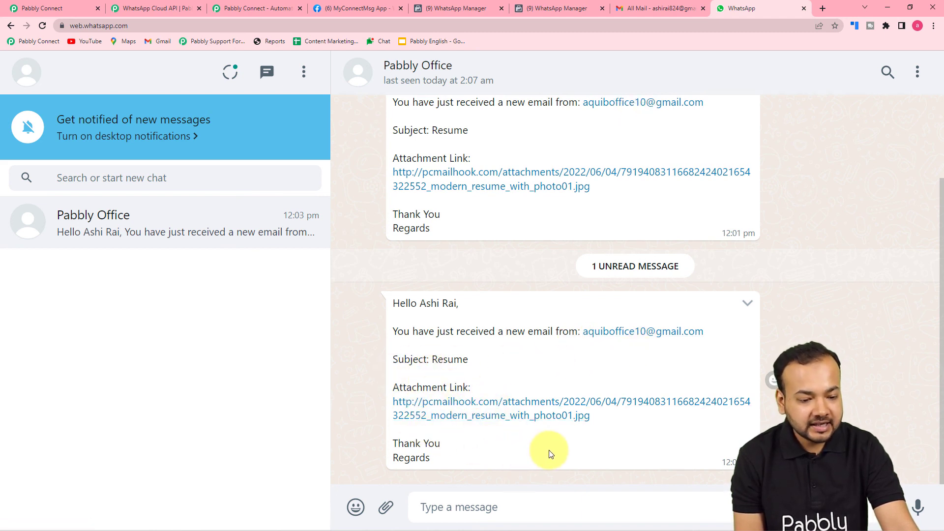
Preview the Resume email's attachment in Gmail and open the attachment link from the newest WhatsApp message to compare the two files
{"action": "left_click", "coordinate": [633, 11]}
{"action": "left_click", "coordinate": [421, 197]}
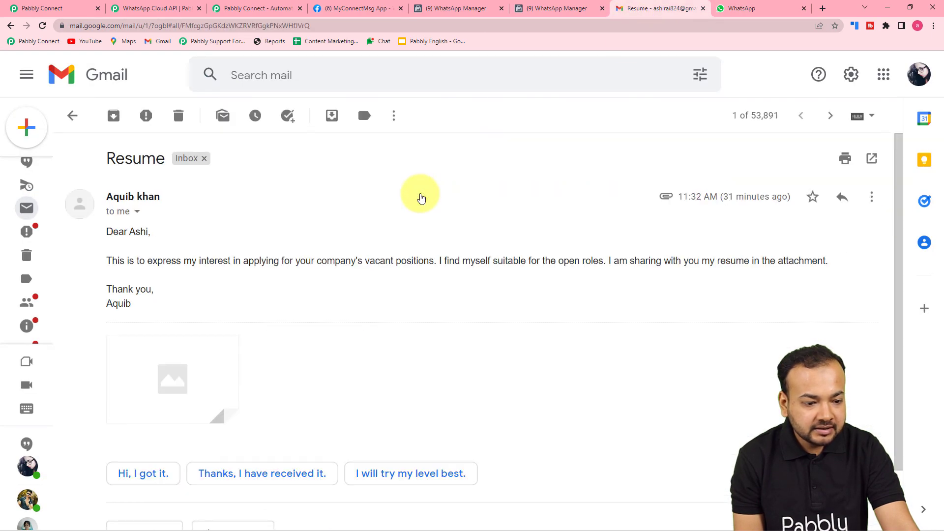
{"action": "left_click", "coordinate": [168, 402]}
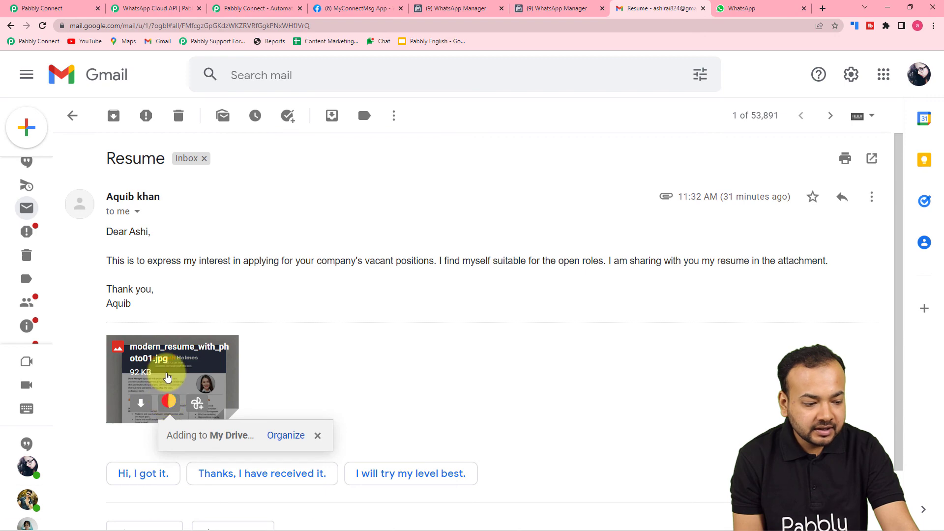
{"action": "left_click", "coordinate": [164, 364]}
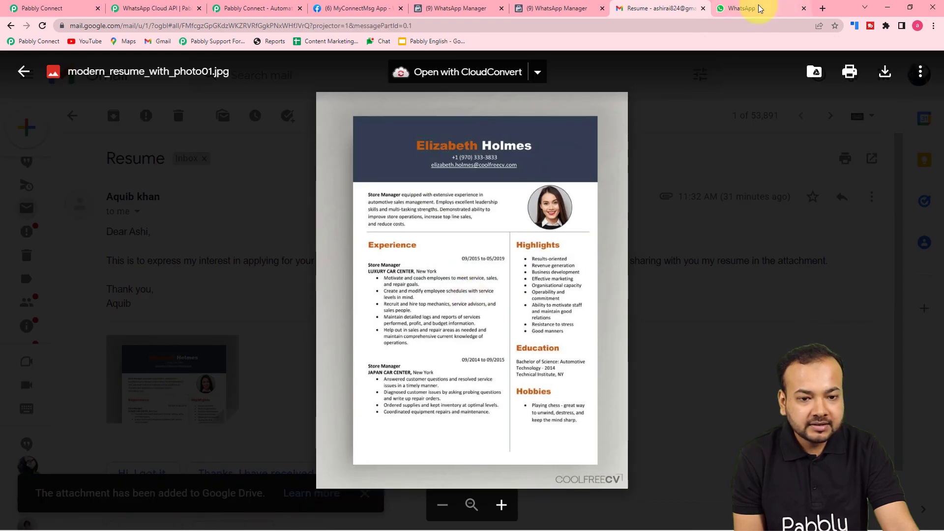
{"action": "left_click", "coordinate": [743, 8]}
{"action": "left_click", "coordinate": [530, 414]}
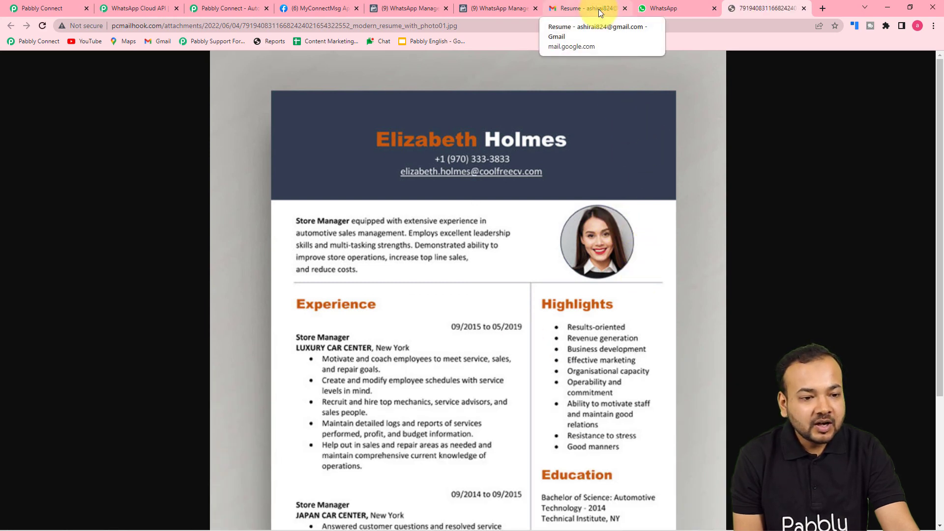
Switch back to the Pabbly Connect workflow and collapse the Email Parser trigger
{"action": "left_click", "coordinate": [67, 10]}
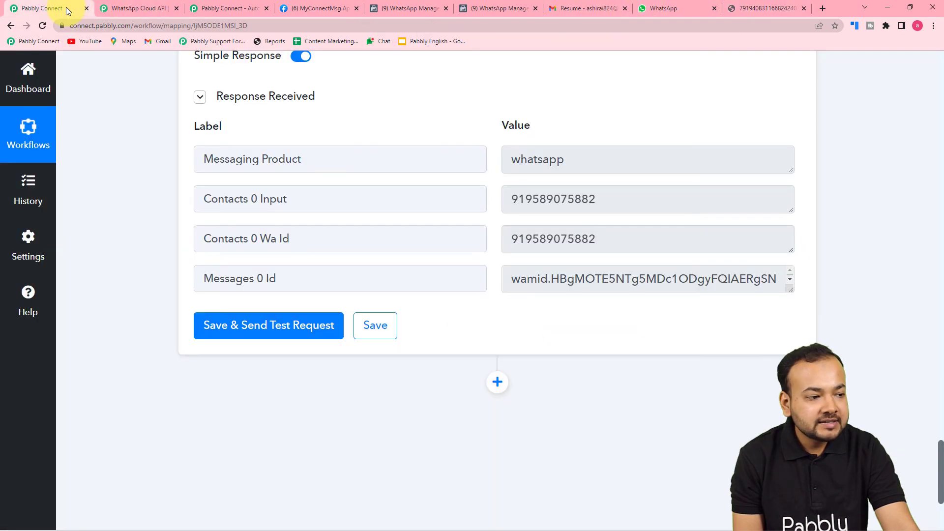
{"action": "scroll", "coordinate": [172, 229], "scroll_direction": "up", "scroll_amount": 15}
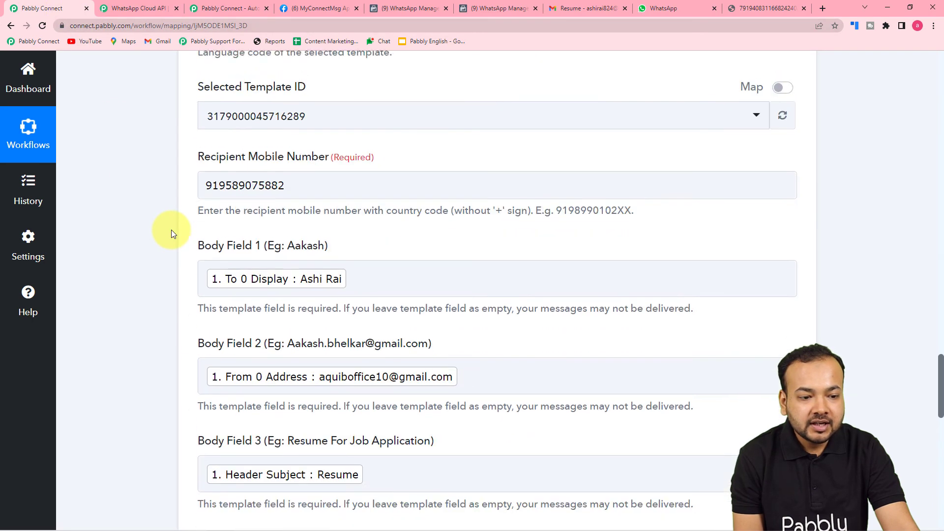
{"action": "scroll", "coordinate": [172, 229], "scroll_direction": "up", "scroll_amount": 15}
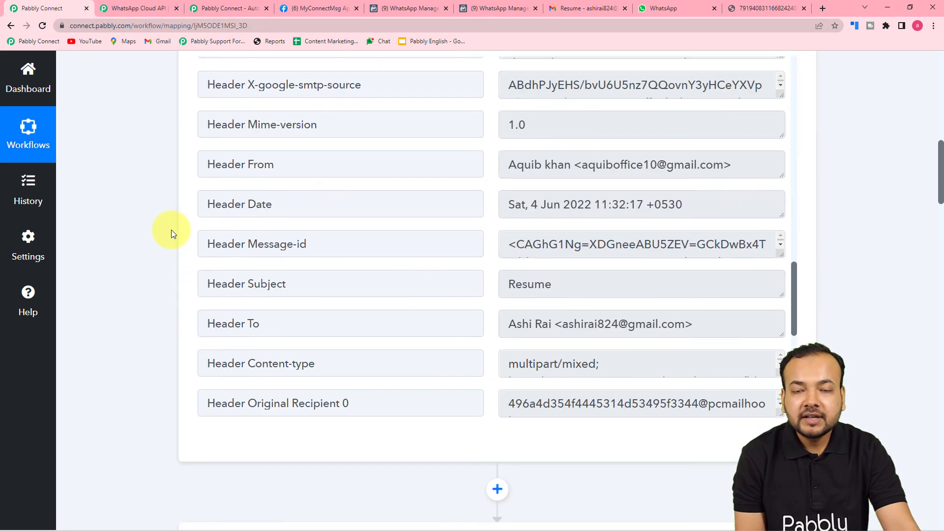
{"action": "scroll", "coordinate": [171, 229], "scroll_direction": "up", "scroll_amount": 2}
{"action": "left_click_drag", "start_coordinate": [941, 143], "coordinate": [934, 78]}
{"action": "left_click", "coordinate": [796, 263]}
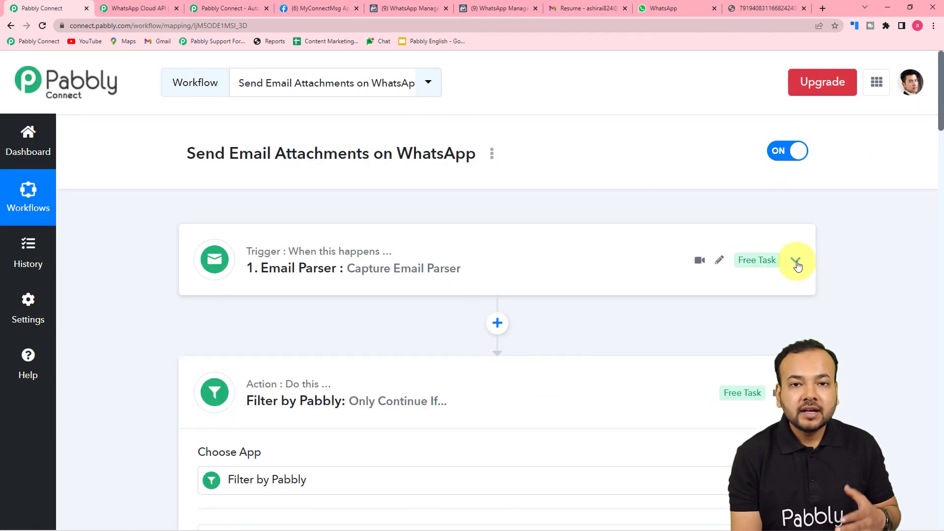
Review the filter's three OR conditions and the Send Template Message action, glancing at WhatsApp Web
{"action": "scroll", "coordinate": [714, 352], "scroll_direction": "down", "scroll_amount": 8}
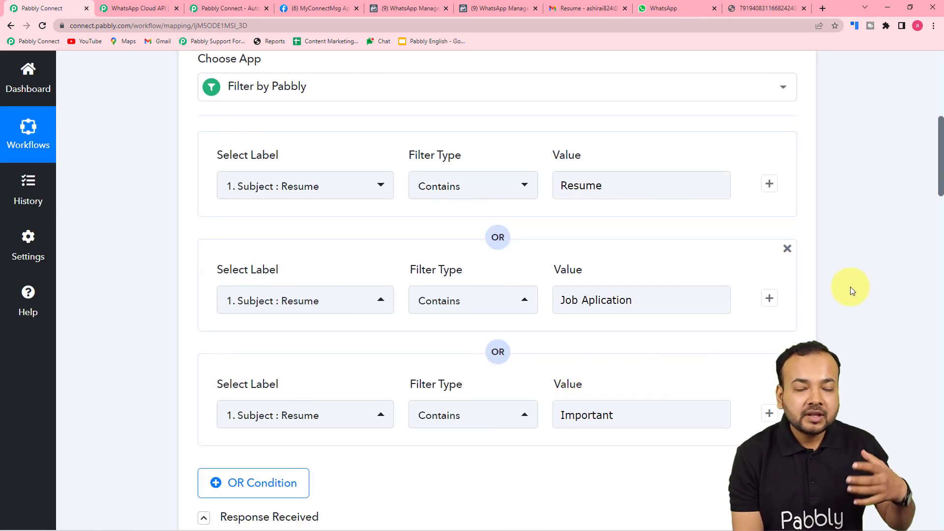
{"action": "scroll", "coordinate": [902, 241], "scroll_direction": "down", "scroll_amount": 8}
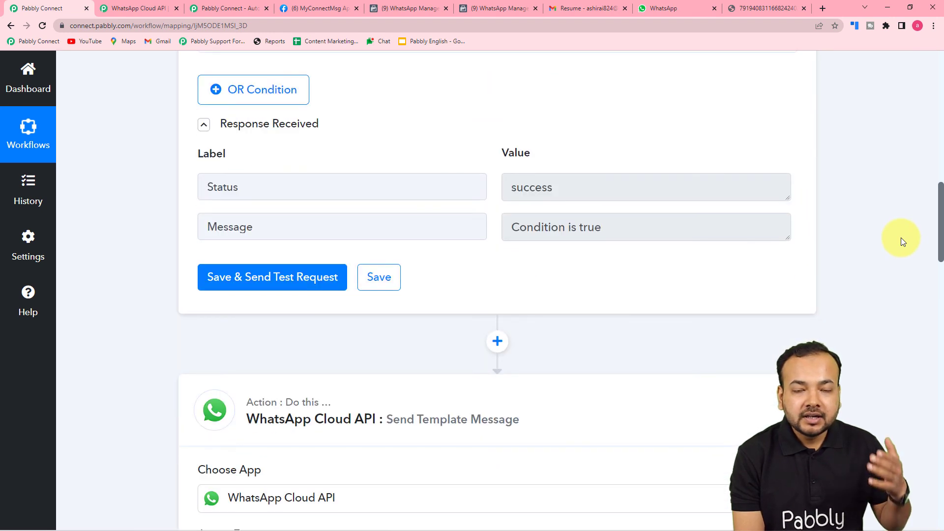
{"action": "scroll", "coordinate": [901, 237], "scroll_direction": "down", "scroll_amount": 3}
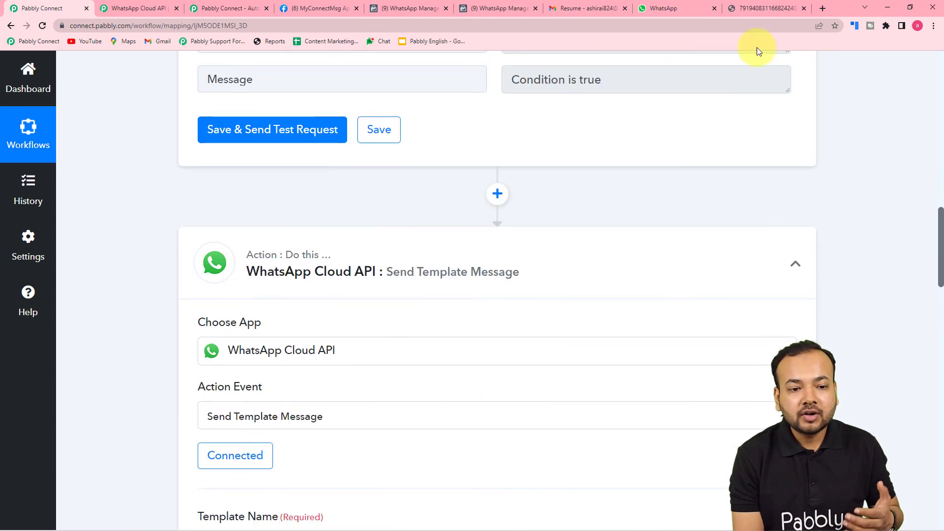
{"action": "left_click", "coordinate": [687, 8]}
{"action": "left_click", "coordinate": [44, 9]}
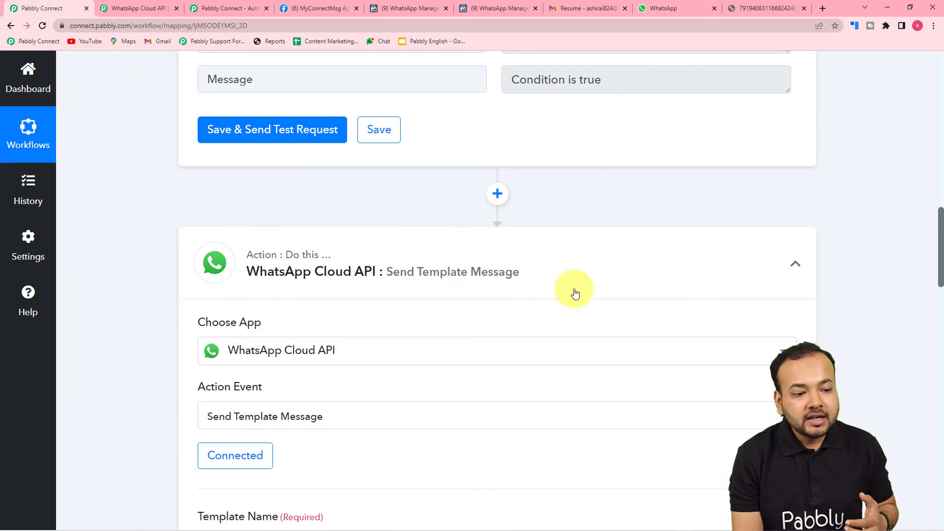